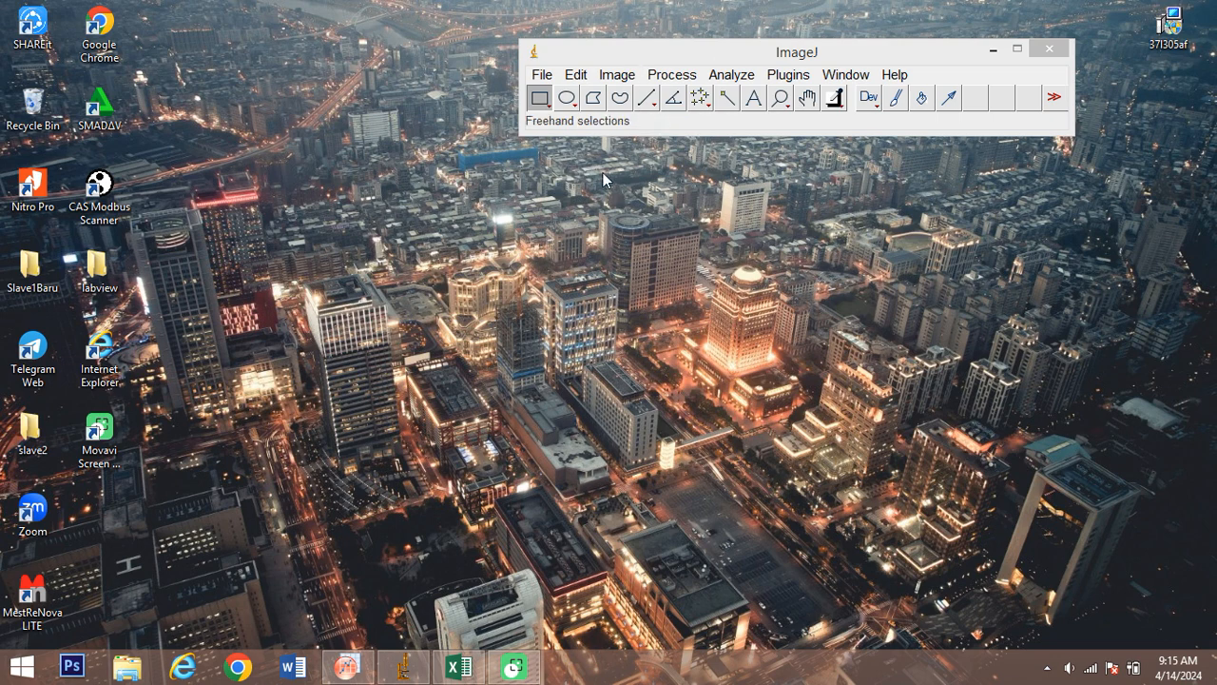
Open the PNG image named 1 from the Downloads folder.
{"action": "left_click", "coordinate": [542, 75]}
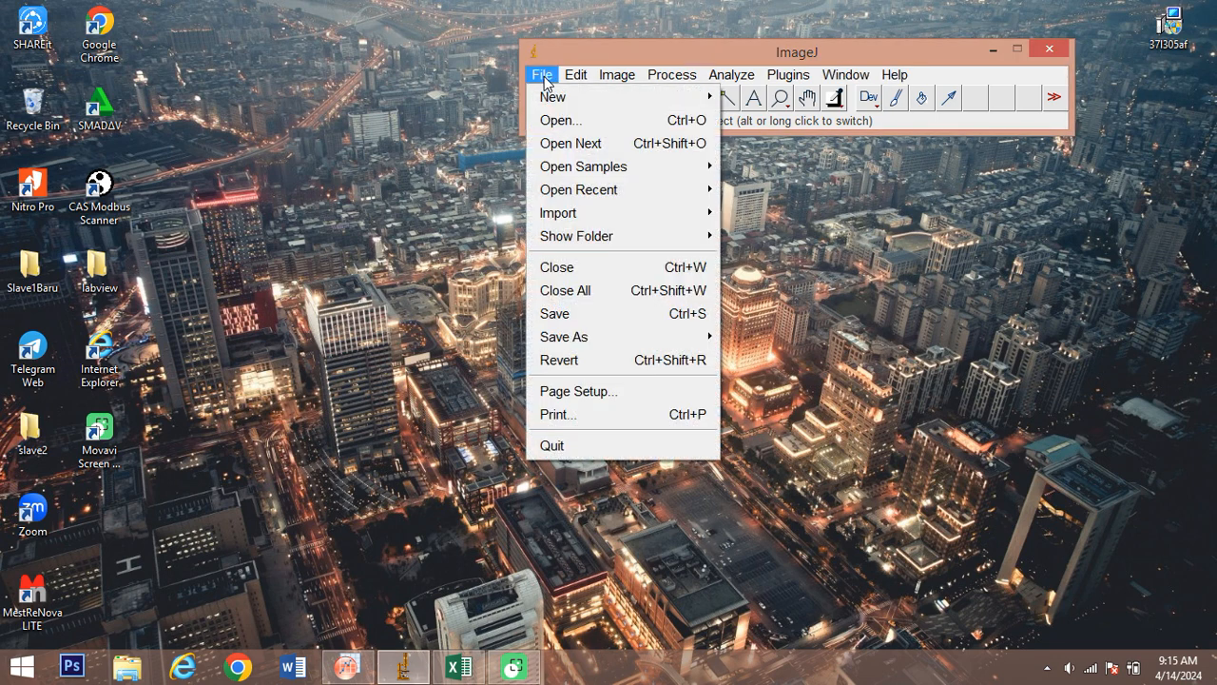
{"action": "left_click", "coordinate": [559, 121]}
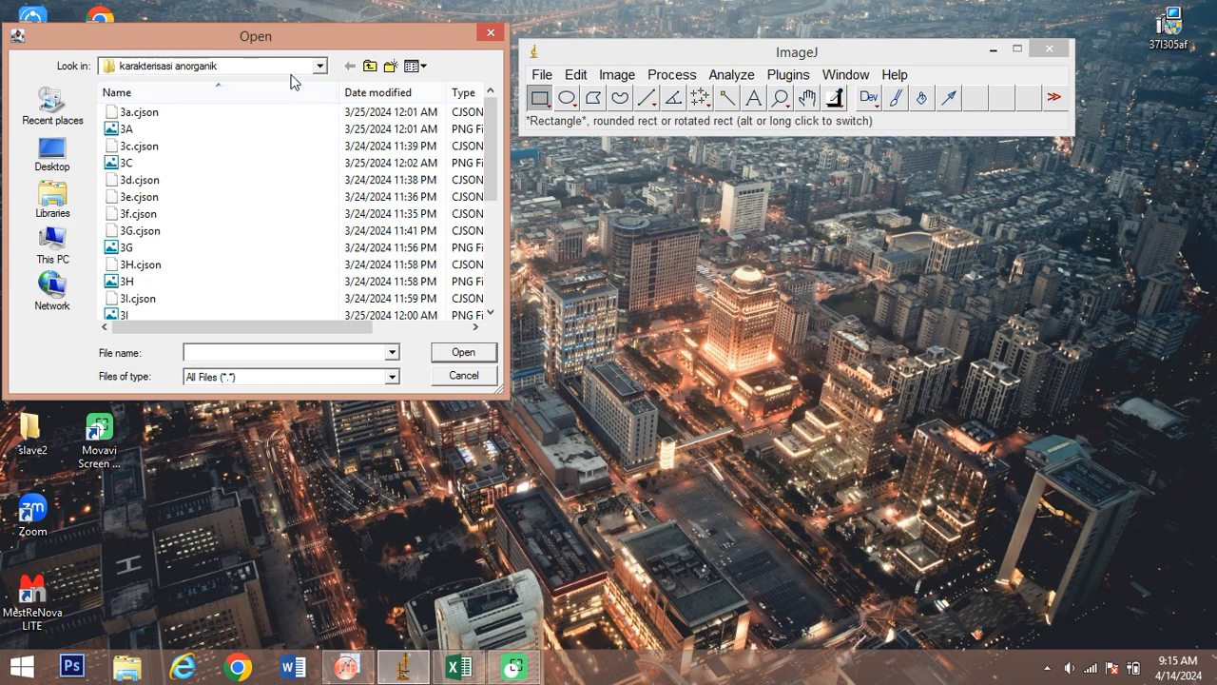
{"action": "left_click", "coordinate": [320, 66]}
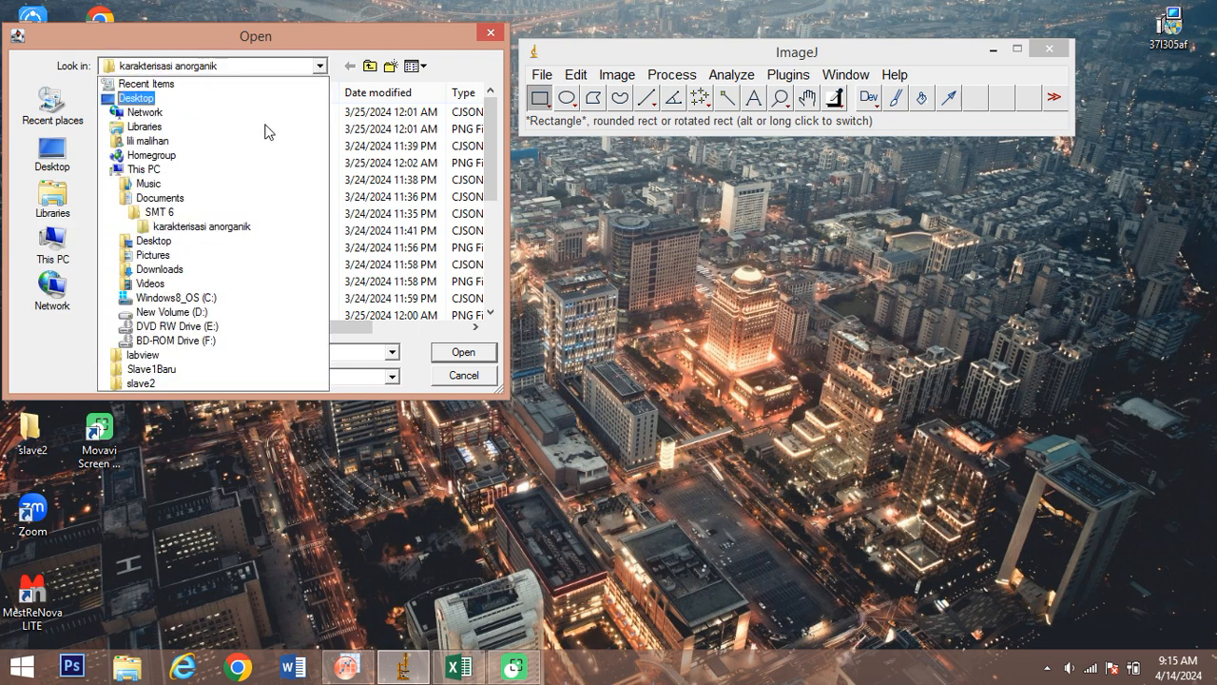
{"action": "left_click", "coordinate": [220, 201]}
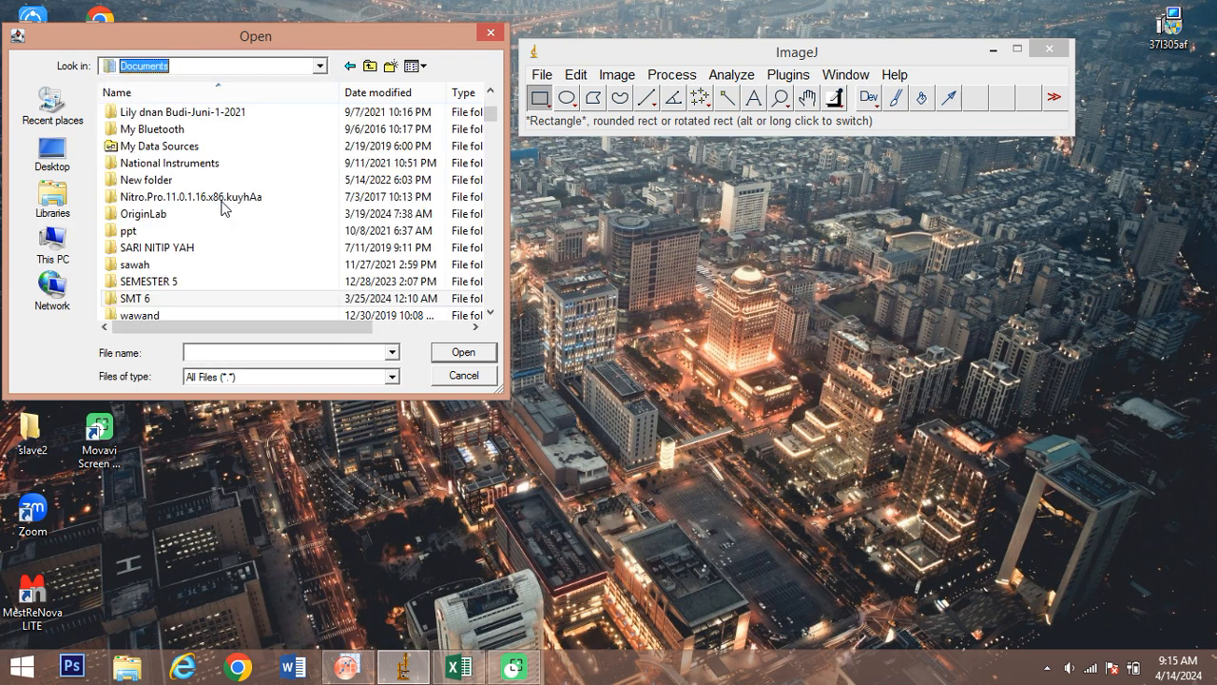
{"action": "left_click", "coordinate": [320, 65]}
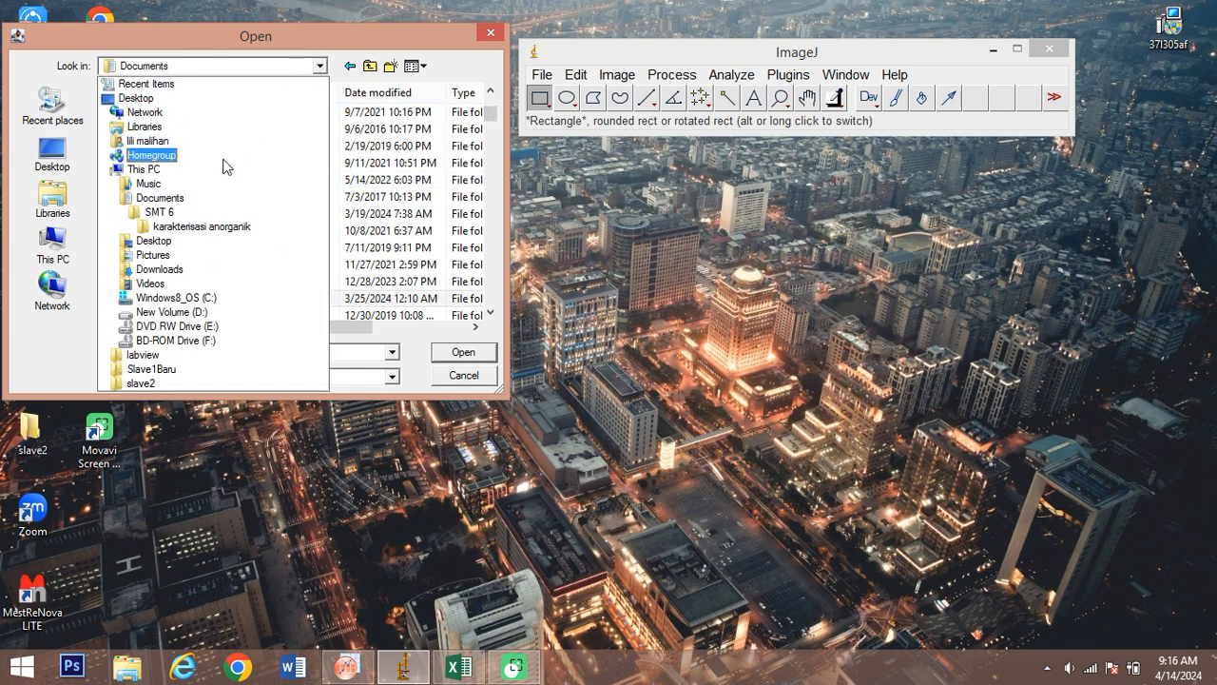
{"action": "left_click", "coordinate": [189, 270]}
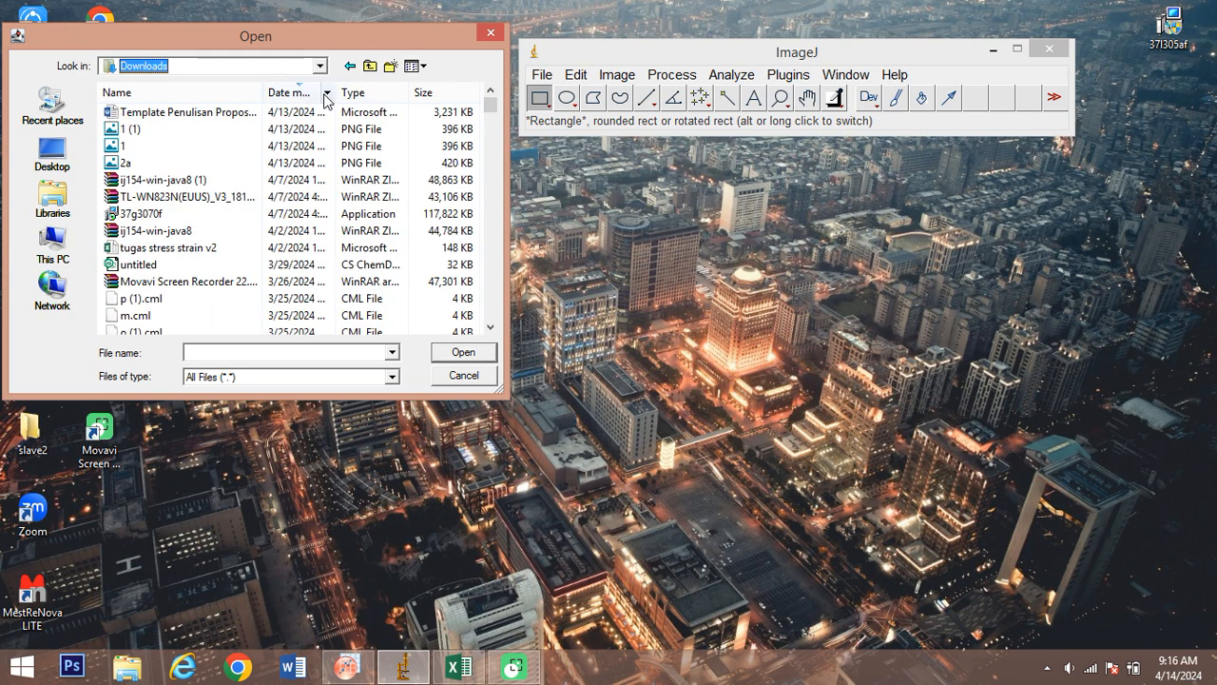
{"action": "left_click", "coordinate": [290, 147]}
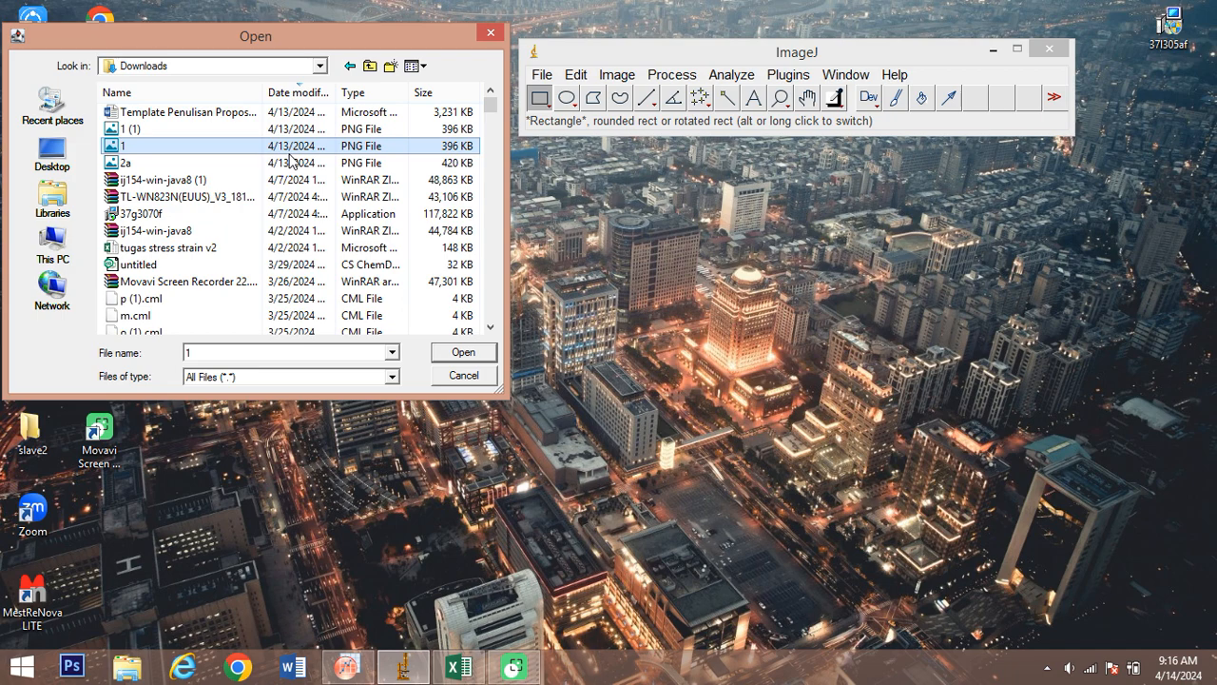
{"action": "left_click", "coordinate": [464, 353]}
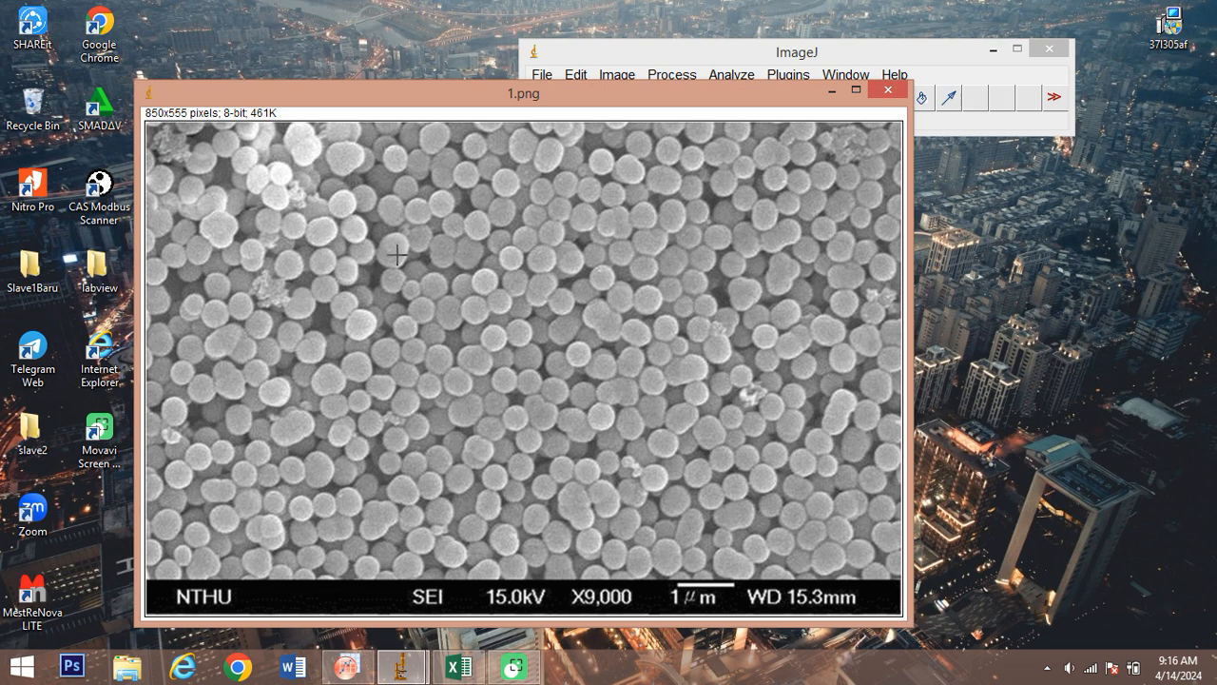
Set the micrograph's image type to 8-bit.
{"action": "left_click", "coordinate": [584, 55]}
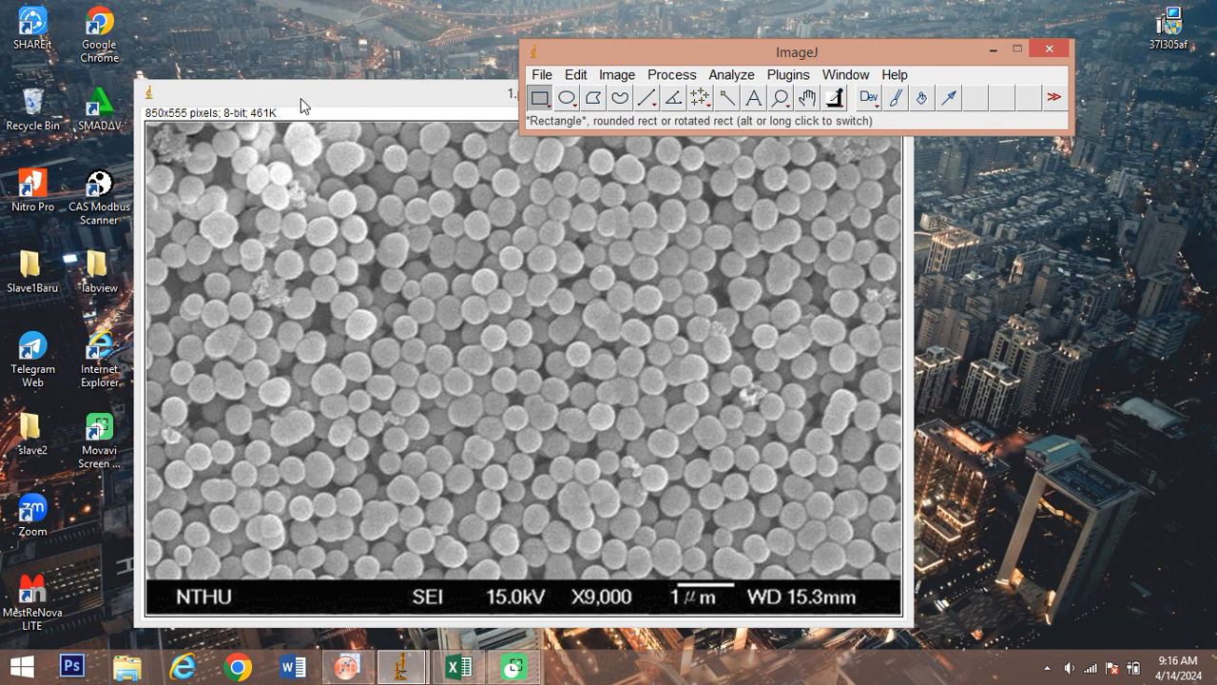
{"action": "left_click", "coordinate": [609, 76]}
{"action": "mouse_move", "coordinate": [625, 98]}
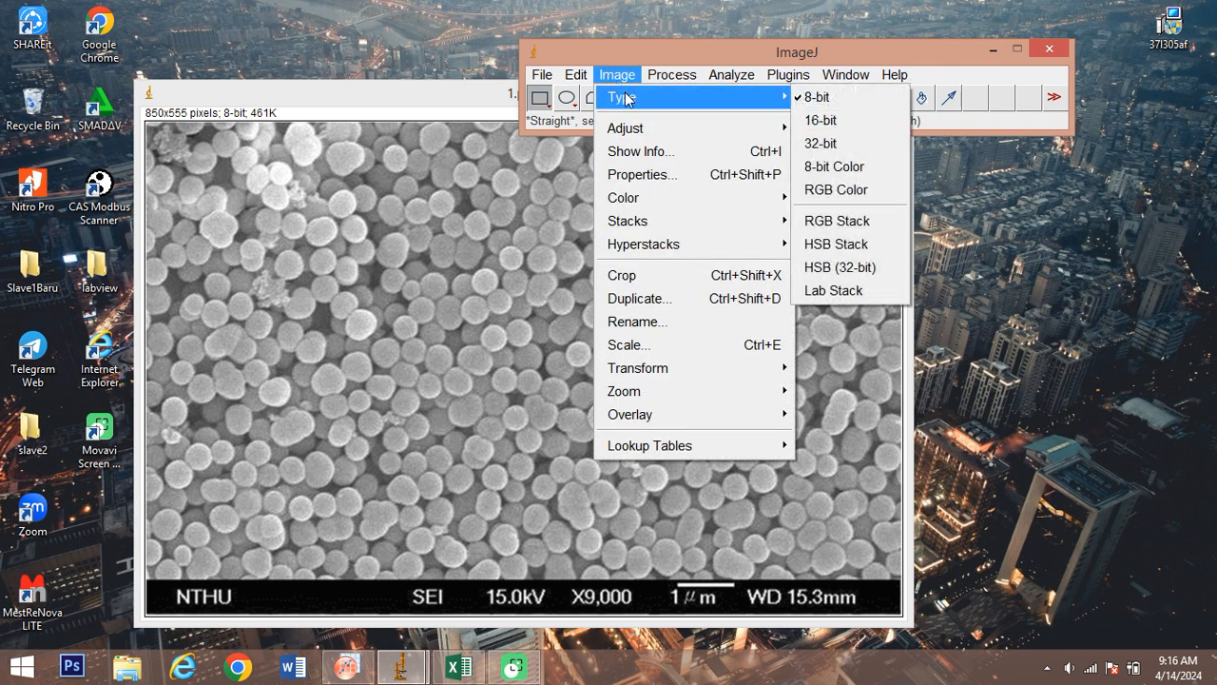
{"action": "left_click", "coordinate": [816, 97]}
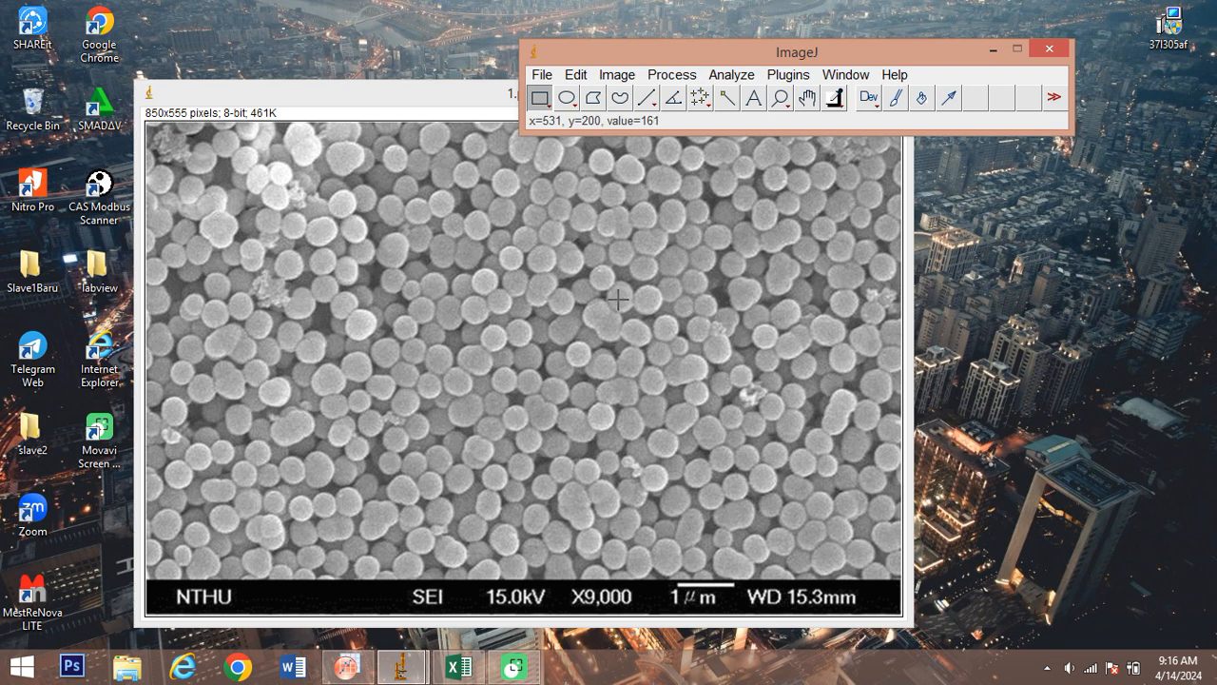
Remove the existing scale from the image in the Set Scale settings and apply it.
{"action": "left_click", "coordinate": [726, 76]}
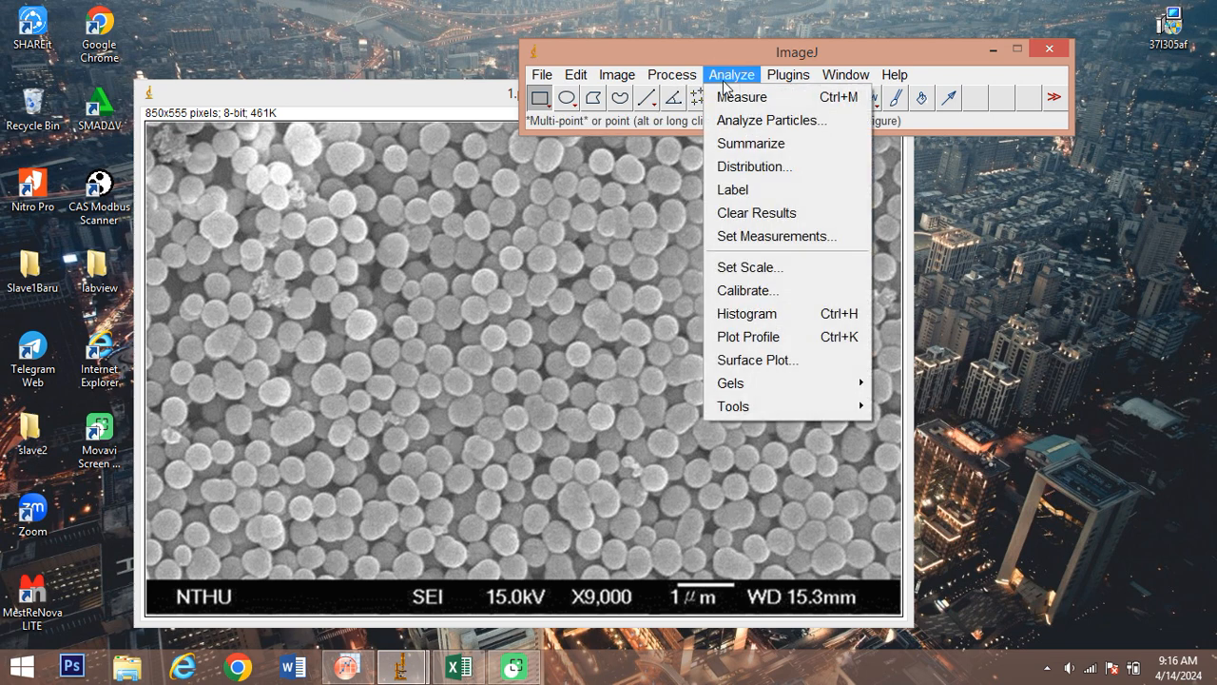
{"action": "left_click", "coordinate": [779, 261]}
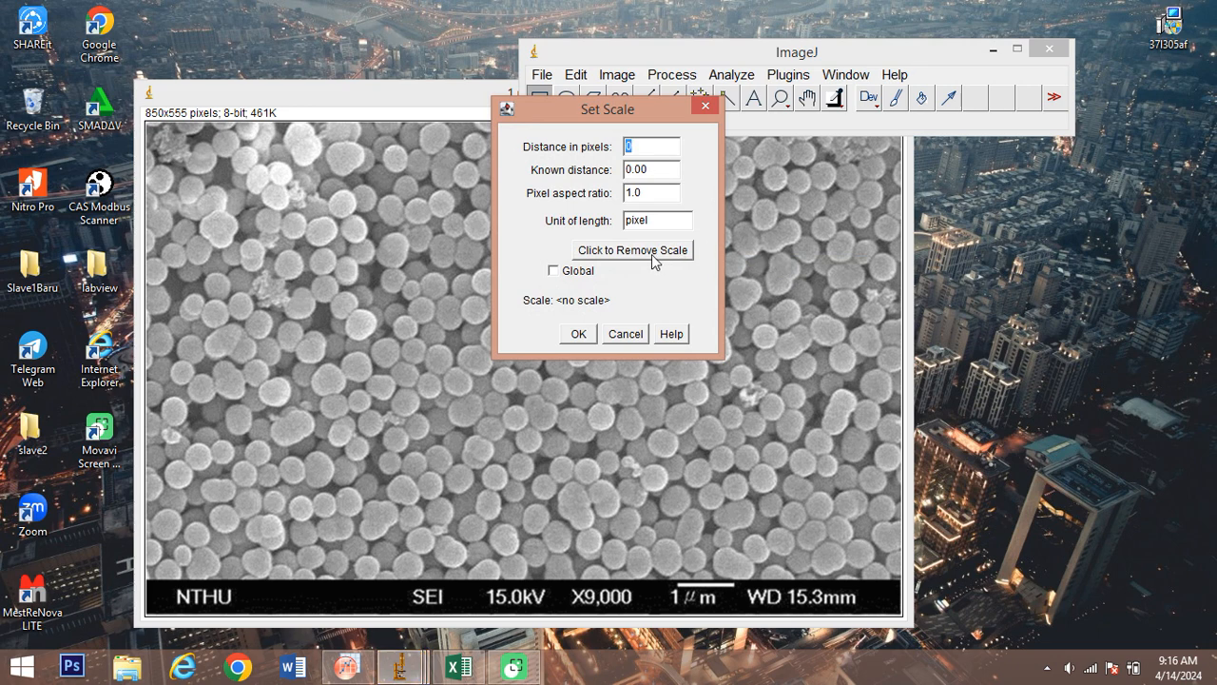
{"action": "left_click", "coordinate": [650, 251]}
{"action": "left_click", "coordinate": [582, 334]}
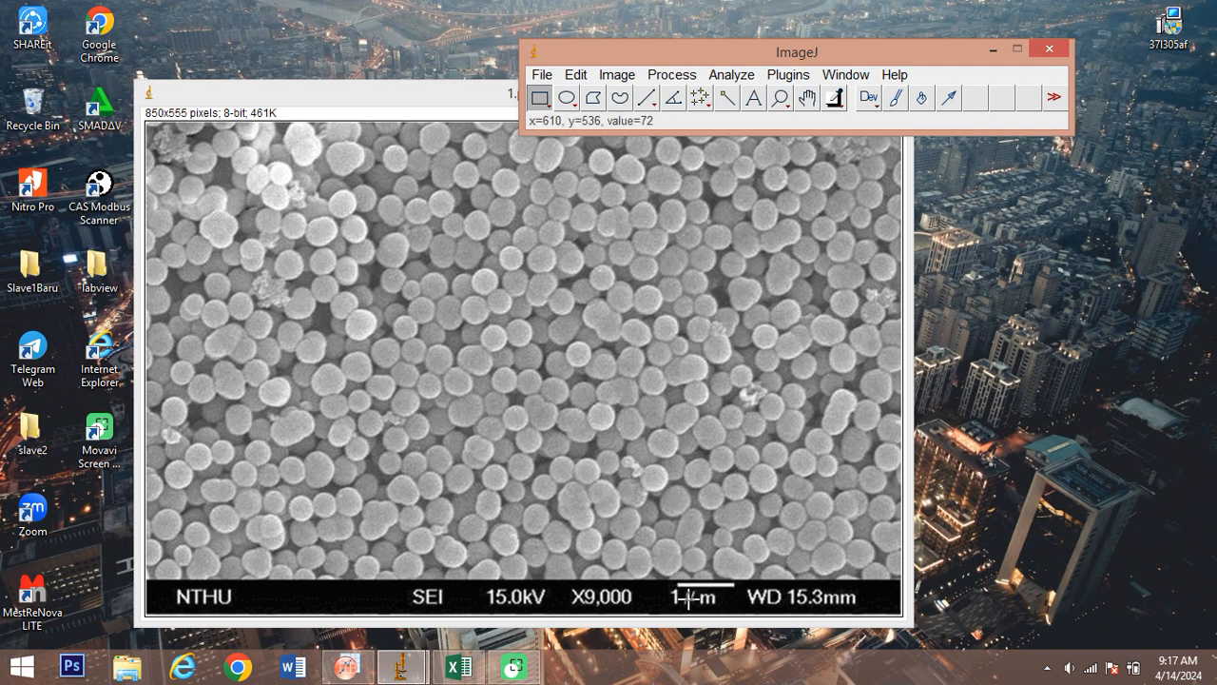
Measure the 1 µm scale bar by drawing a straight line along its full length.
{"action": "left_click", "coordinate": [780, 97]}
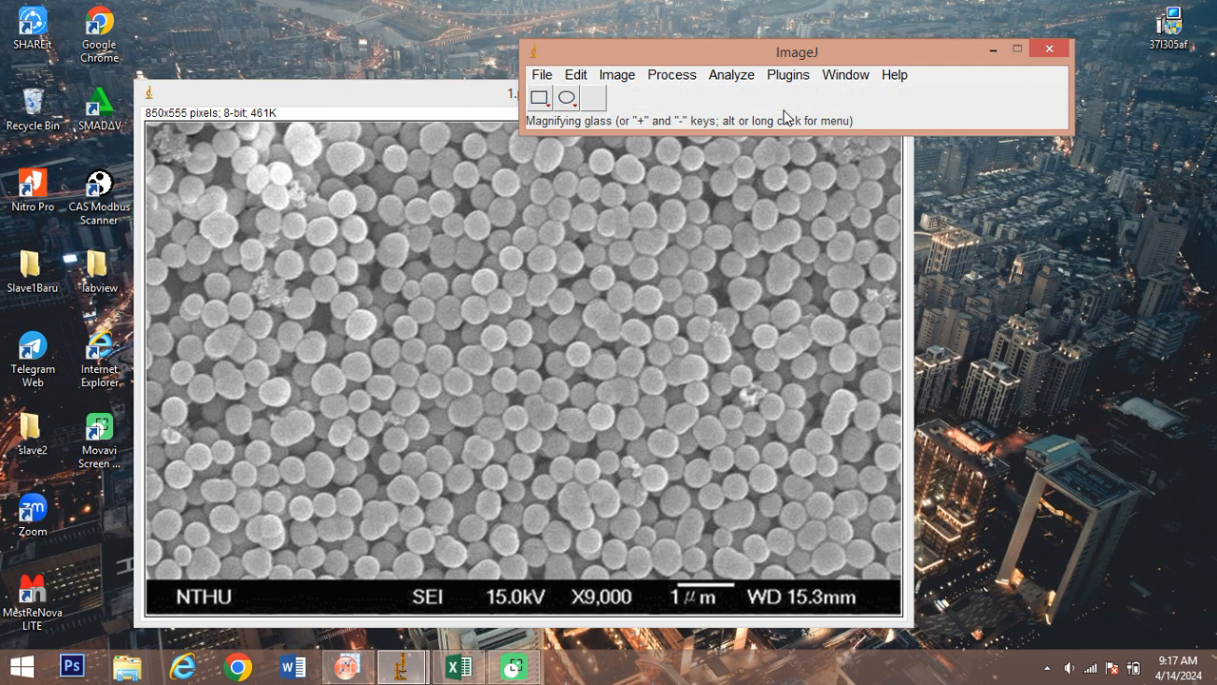
{"action": "left_click", "coordinate": [718, 422]}
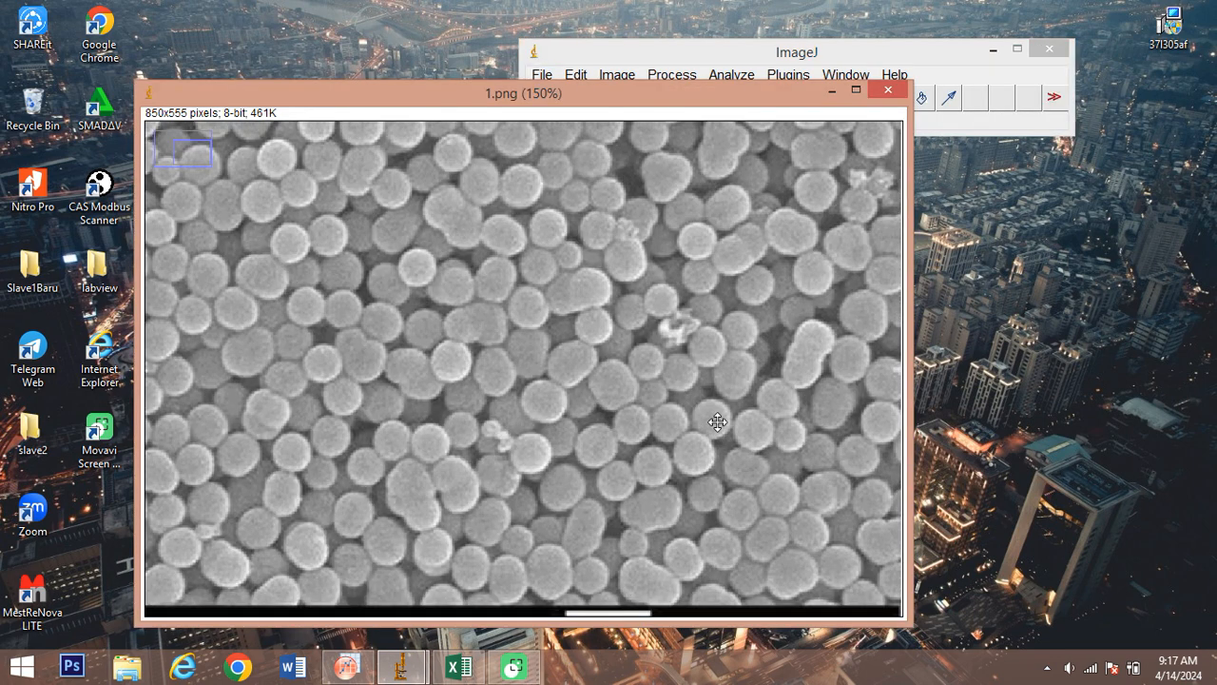
{"action": "left_click", "coordinate": [718, 422]}
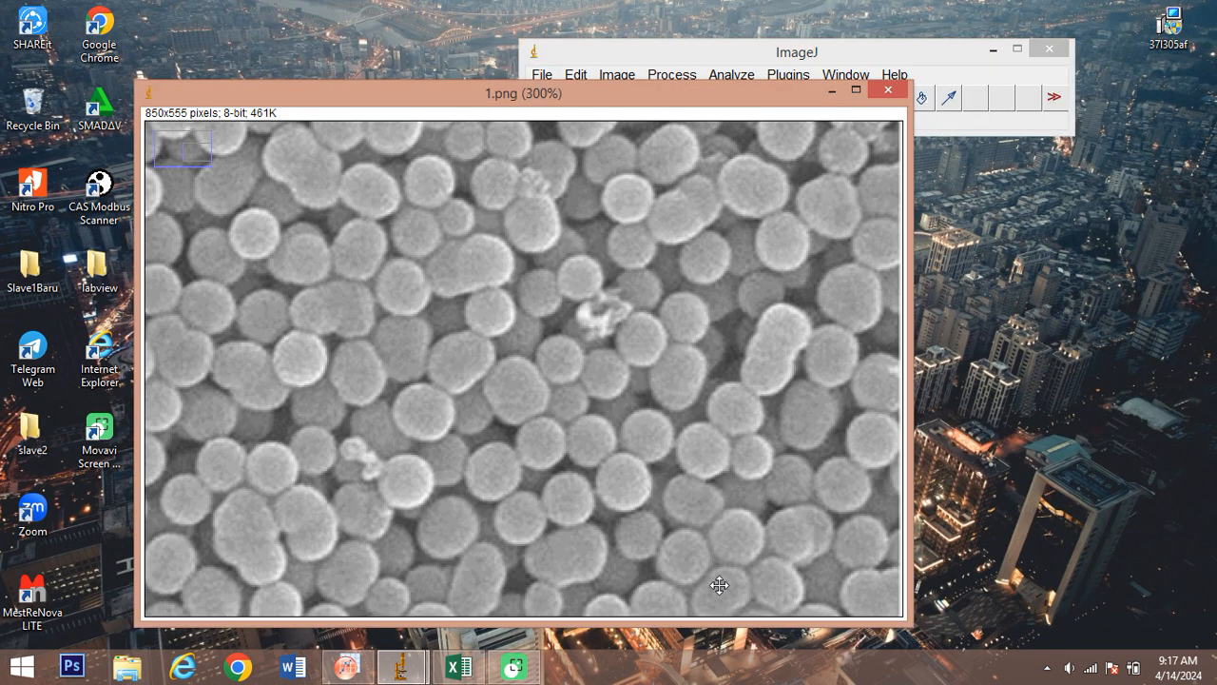
{"action": "left_click", "coordinate": [719, 582]}
{"action": "left_click", "coordinate": [409, 569]}
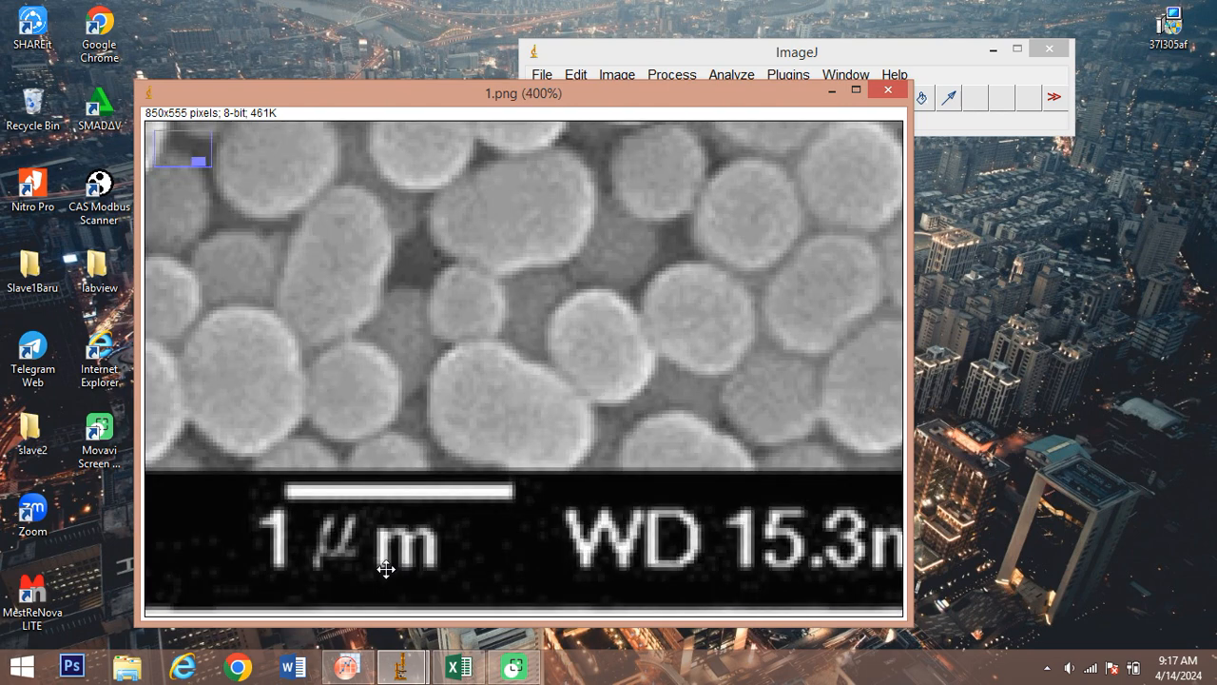
{"action": "right_click", "coordinate": [383, 550]}
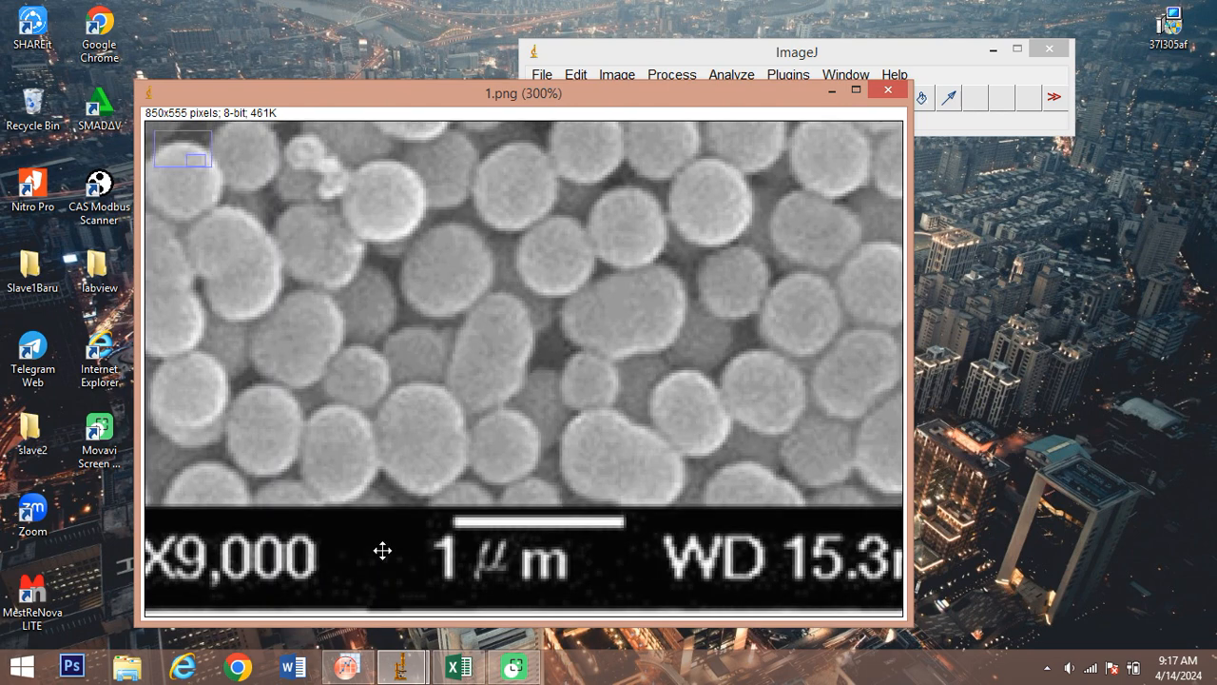
{"action": "left_click", "coordinate": [799, 59]}
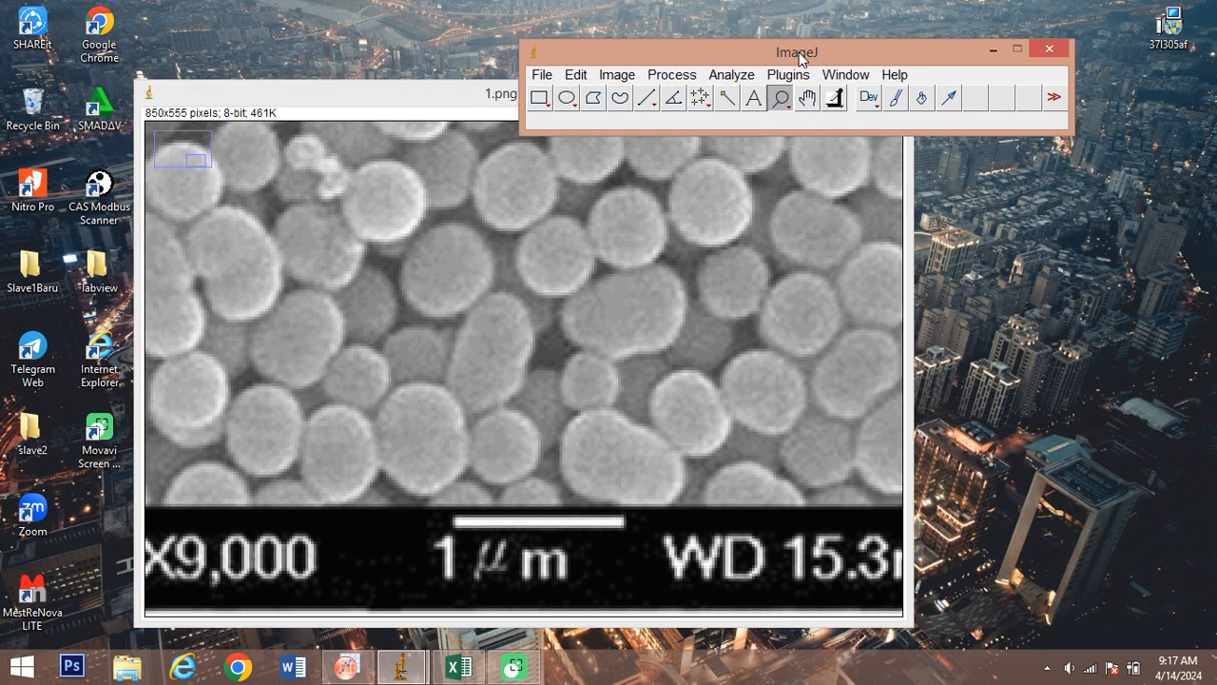
{"action": "left_click", "coordinate": [643, 100]}
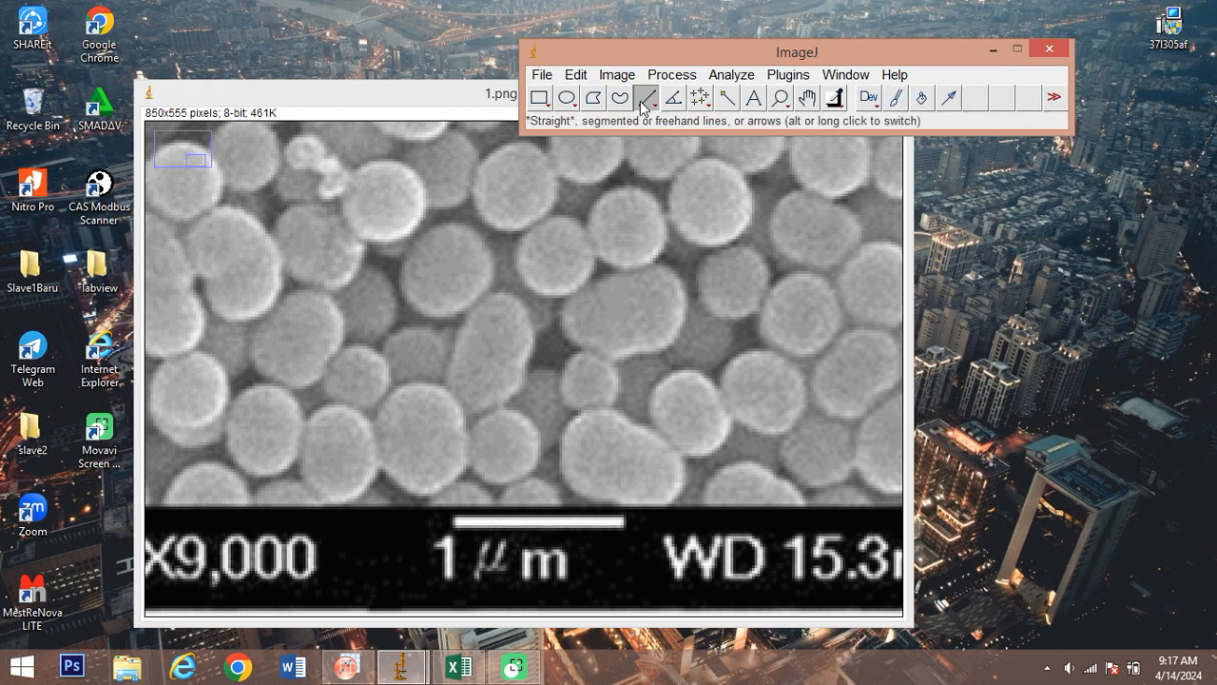
{"action": "left_click_drag", "start_coordinate": [704, 50], "coordinate": [720, 22]}
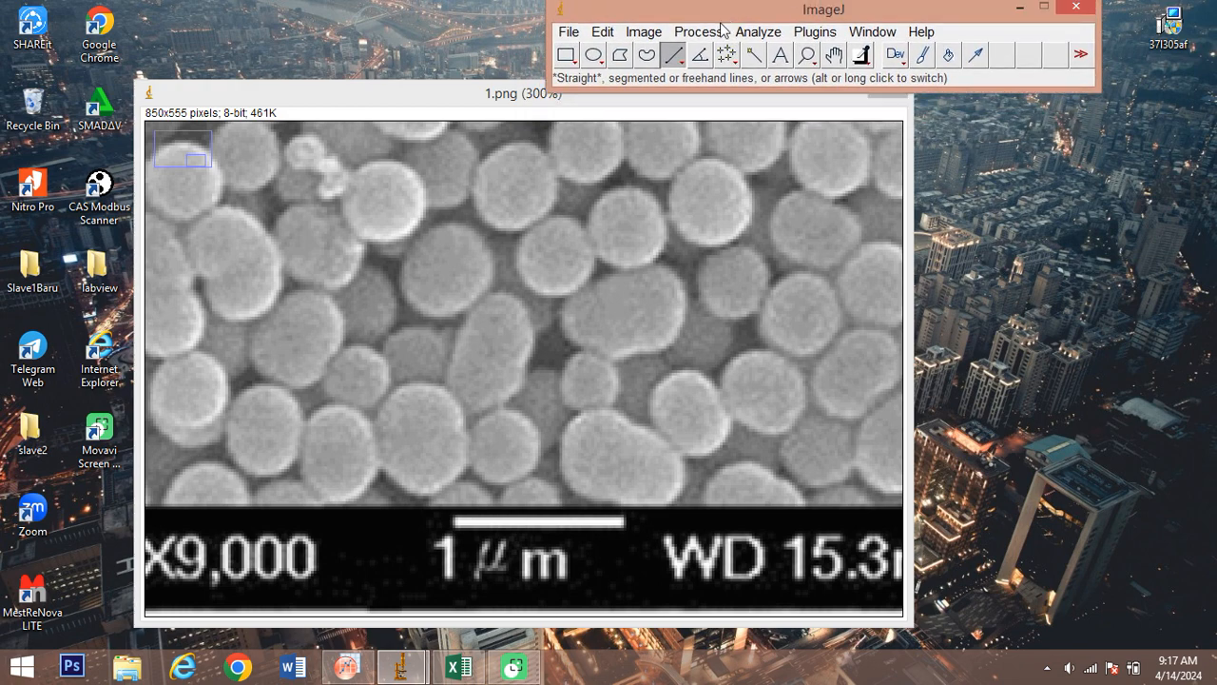
{"action": "left_click", "coordinate": [457, 522]}
{"action": "left_click_drag", "start_coordinate": [458, 522], "coordinate": [624, 522]}
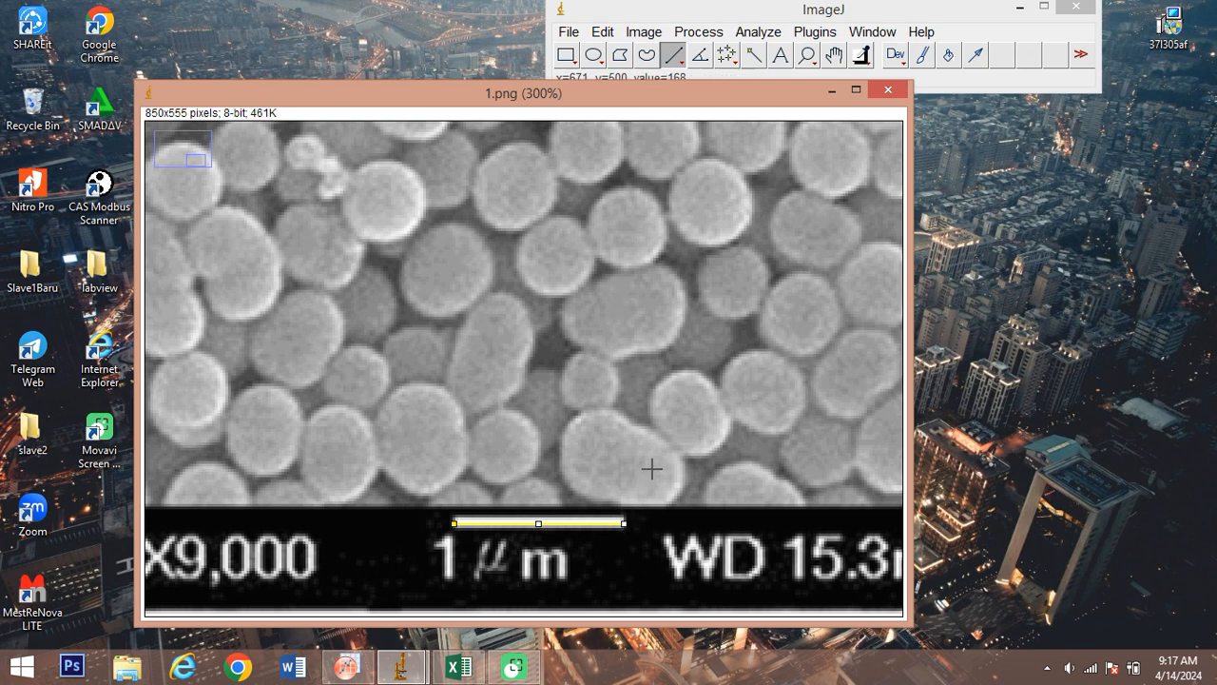
Select a rectangular region of about 386 x 335 pixels in the upper middle of the micrograph and duplicate it as a new image.
{"action": "left_click", "coordinate": [778, 17]}
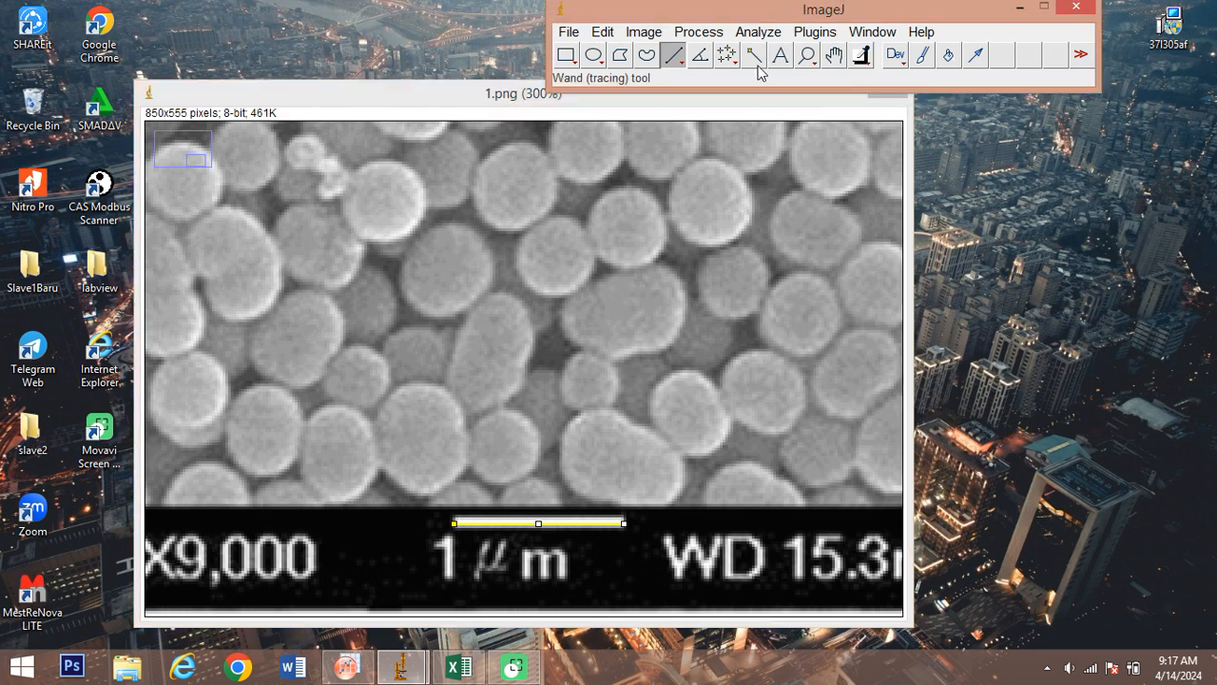
{"action": "left_click", "coordinate": [806, 54]}
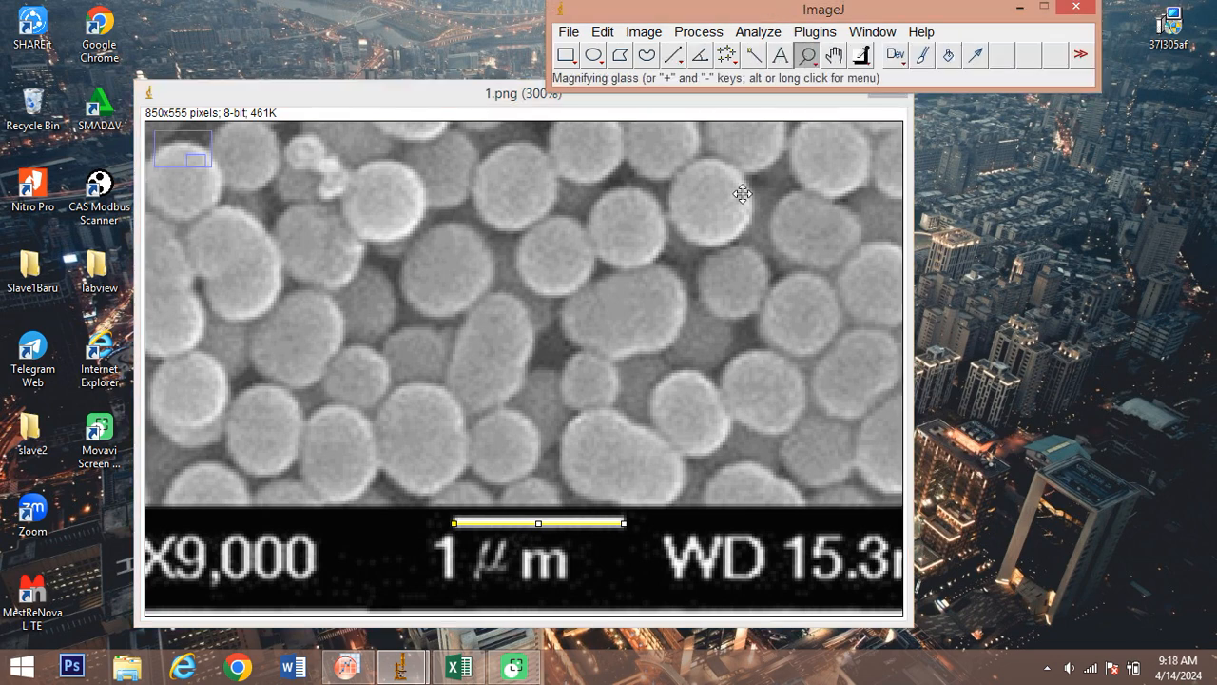
{"action": "right_click", "coordinate": [703, 298]}
{"action": "right_click", "coordinate": [703, 298]}
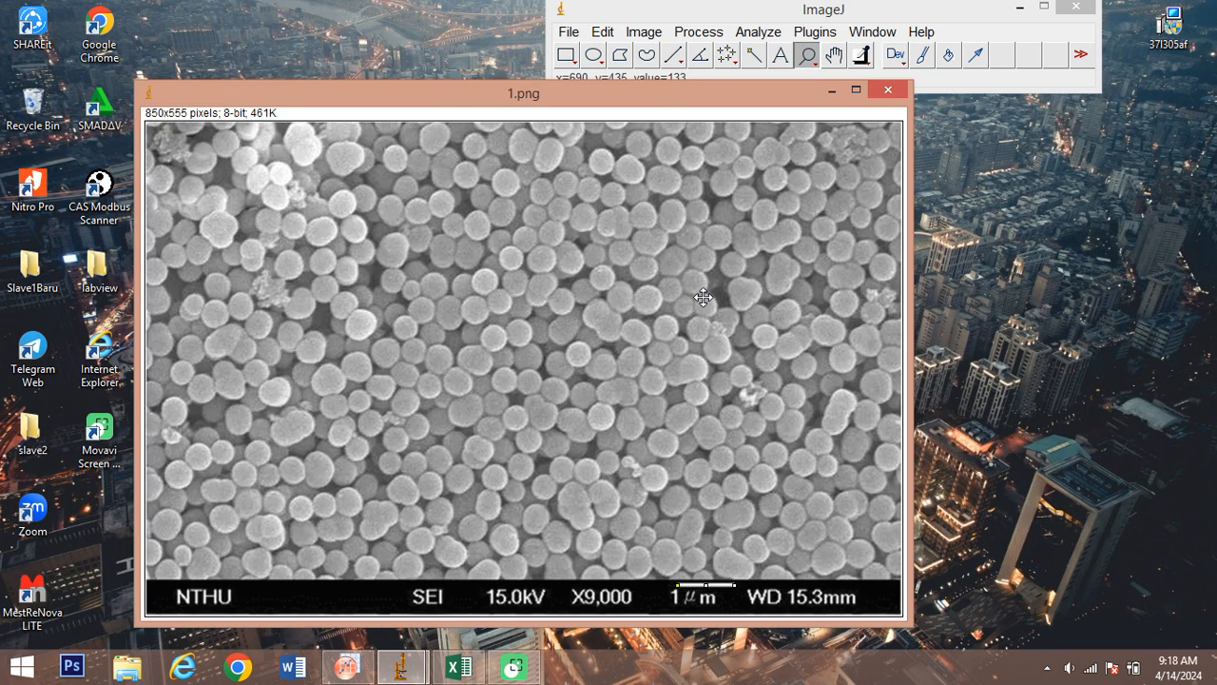
{"action": "right_click", "coordinate": [703, 298]}
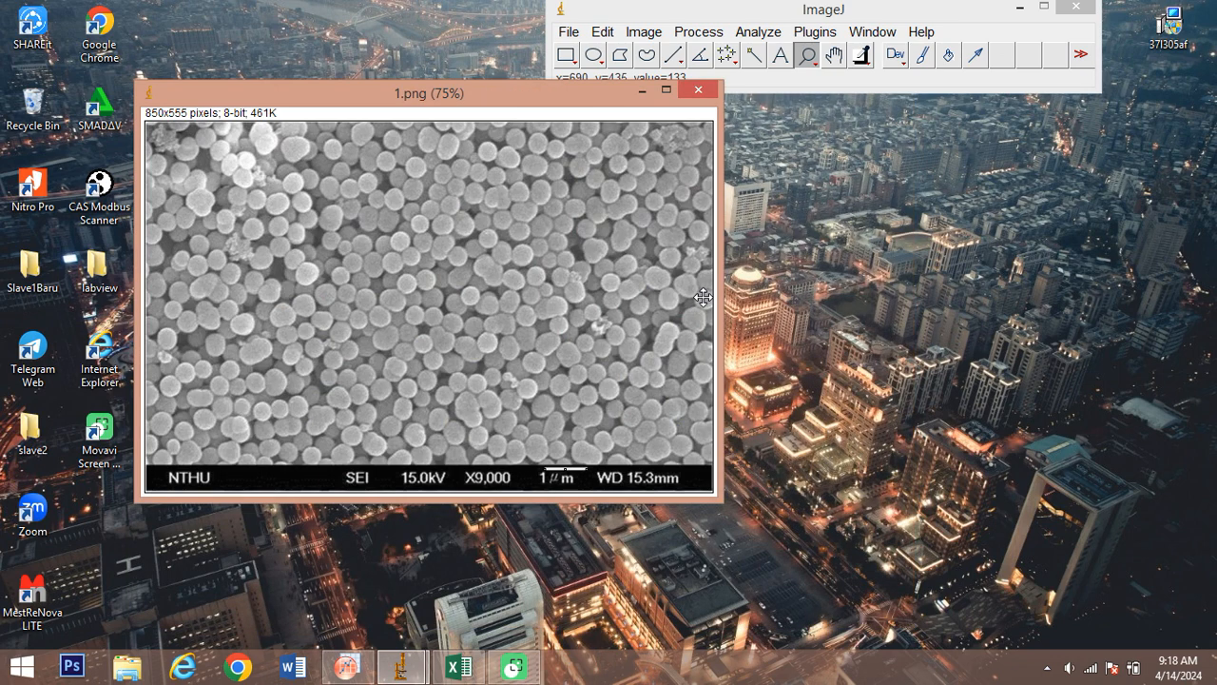
{"action": "left_click", "coordinate": [703, 298]}
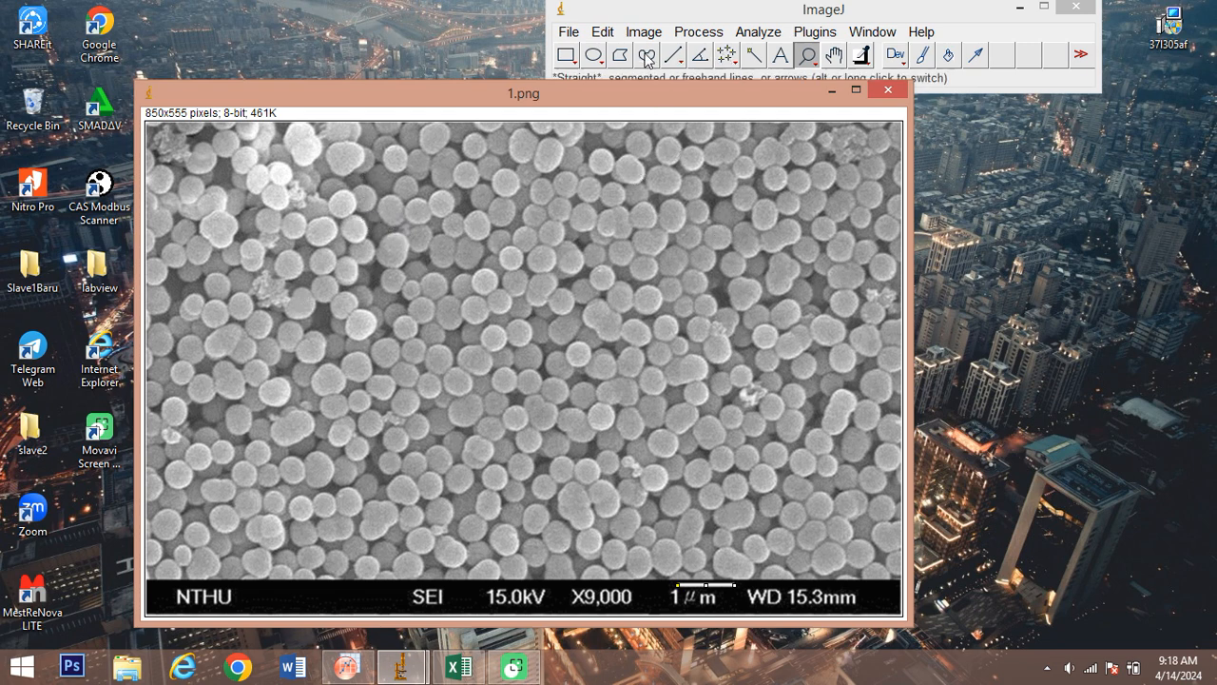
{"action": "left_click", "coordinate": [566, 56]}
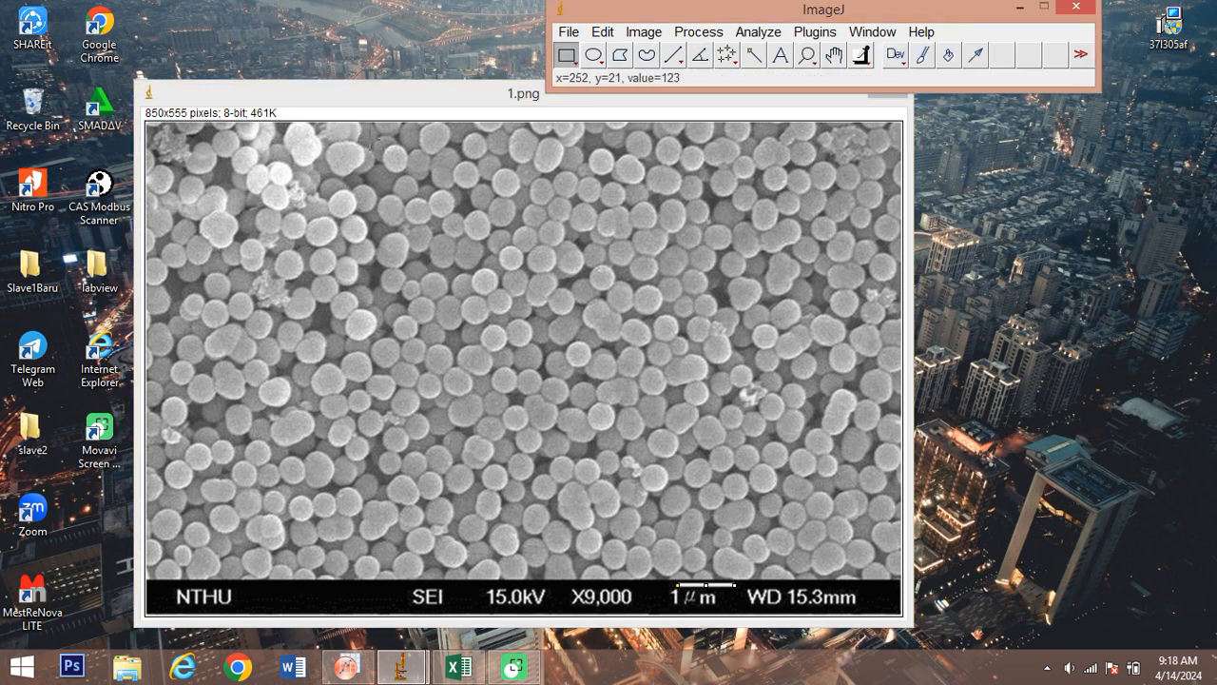
{"action": "left_click_drag", "start_coordinate": [367, 136], "coordinate": [711, 434]}
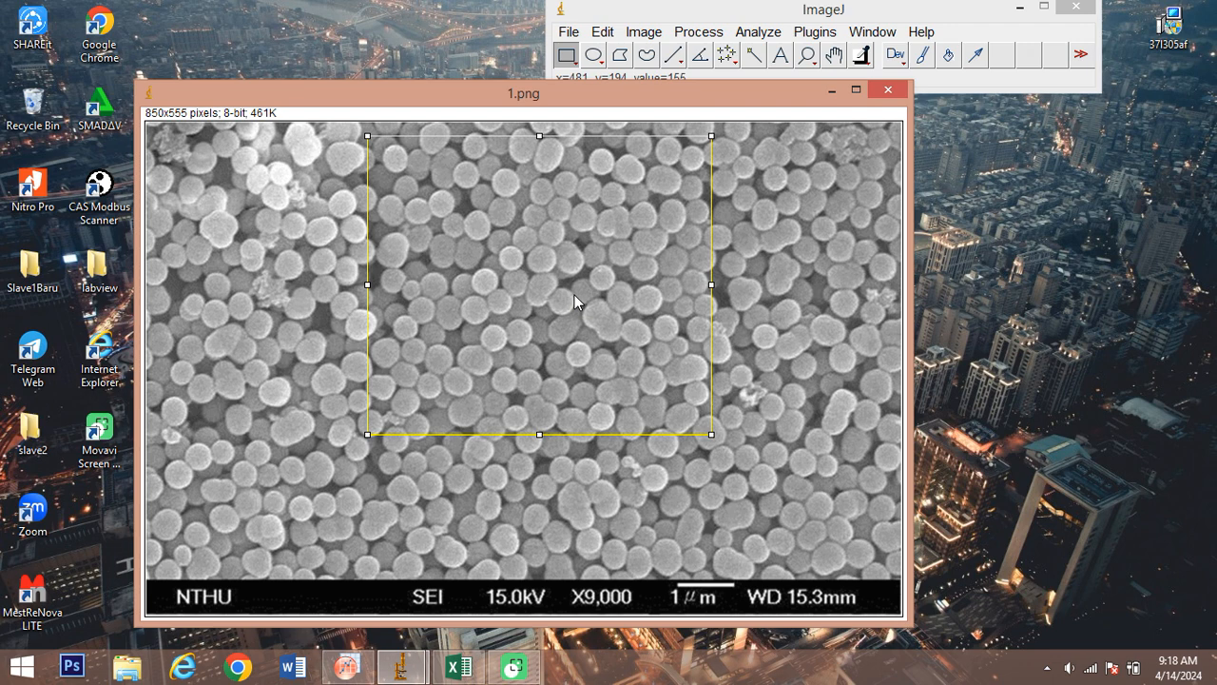
{"action": "left_click", "coordinate": [647, 32]}
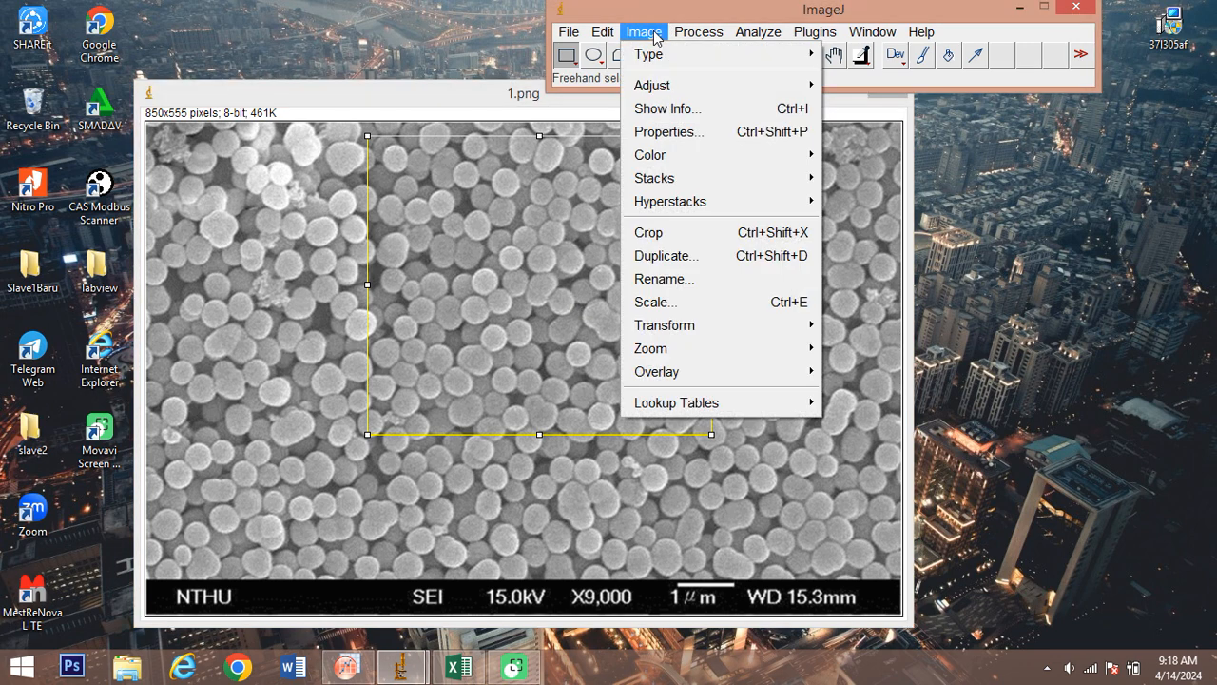
{"action": "left_click", "coordinate": [689, 262]}
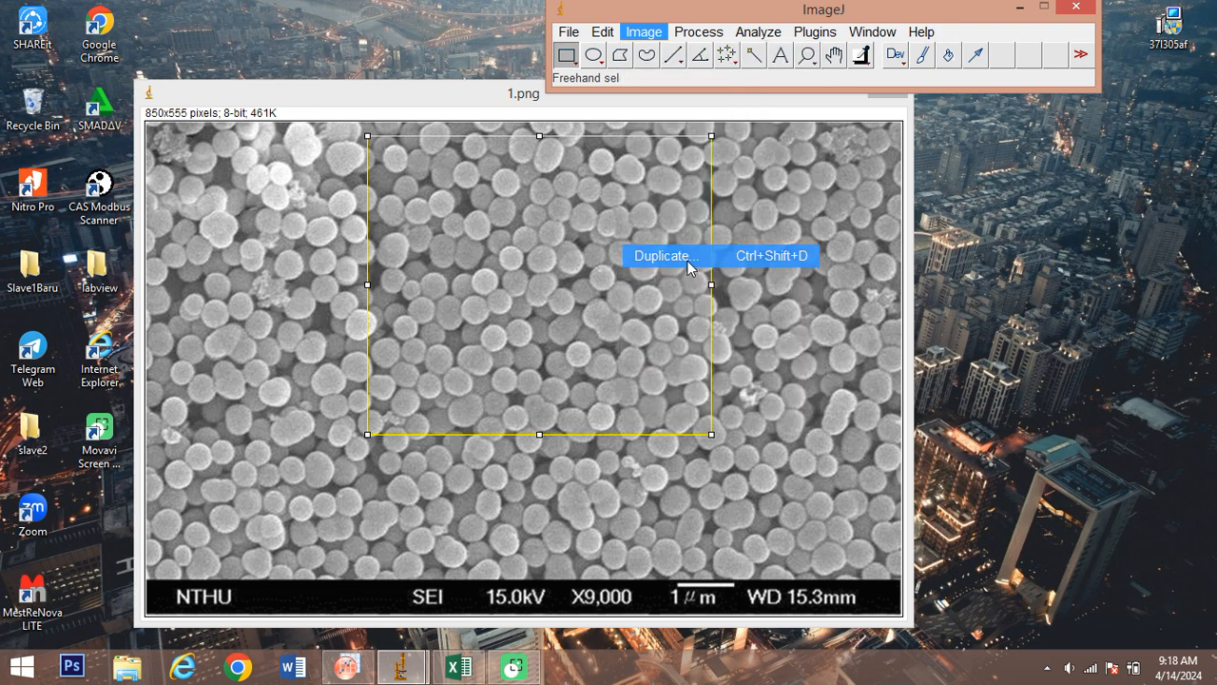
{"action": "left_click", "coordinate": [612, 248]}
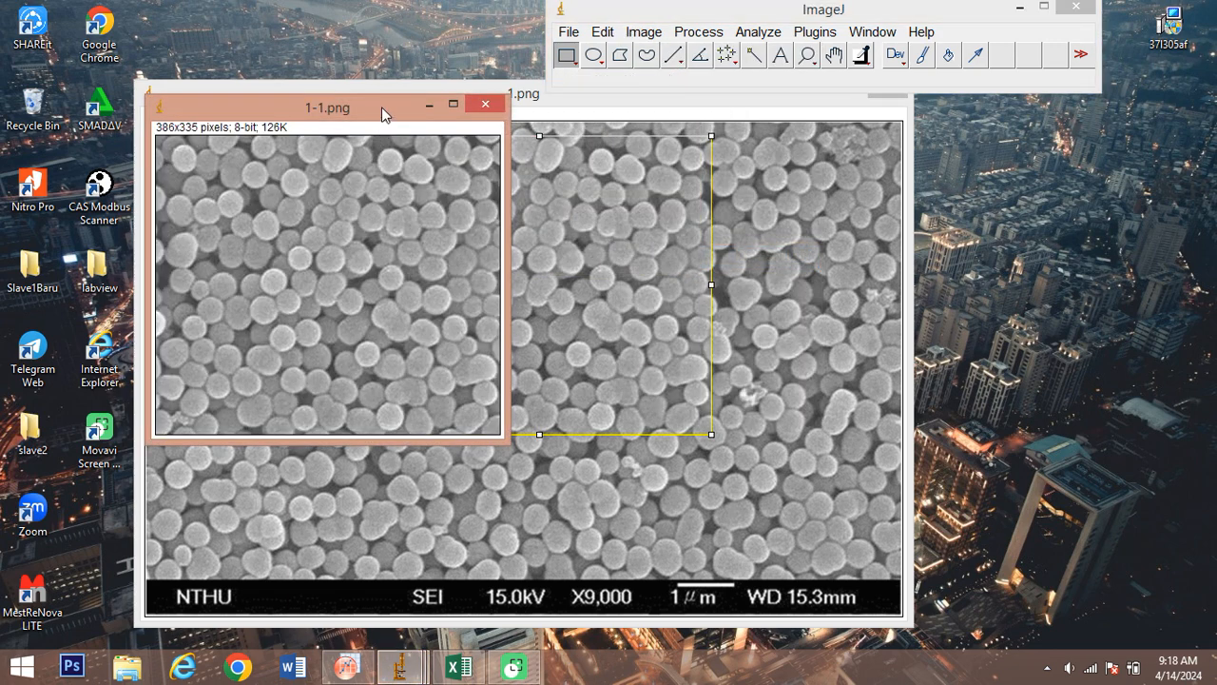
Move the duplicated image toward the centre of the screen and minimize the original 1.png window.
{"action": "left_click_drag", "start_coordinate": [384, 105], "coordinate": [632, 138]}
{"action": "left_click", "coordinate": [482, 91]}
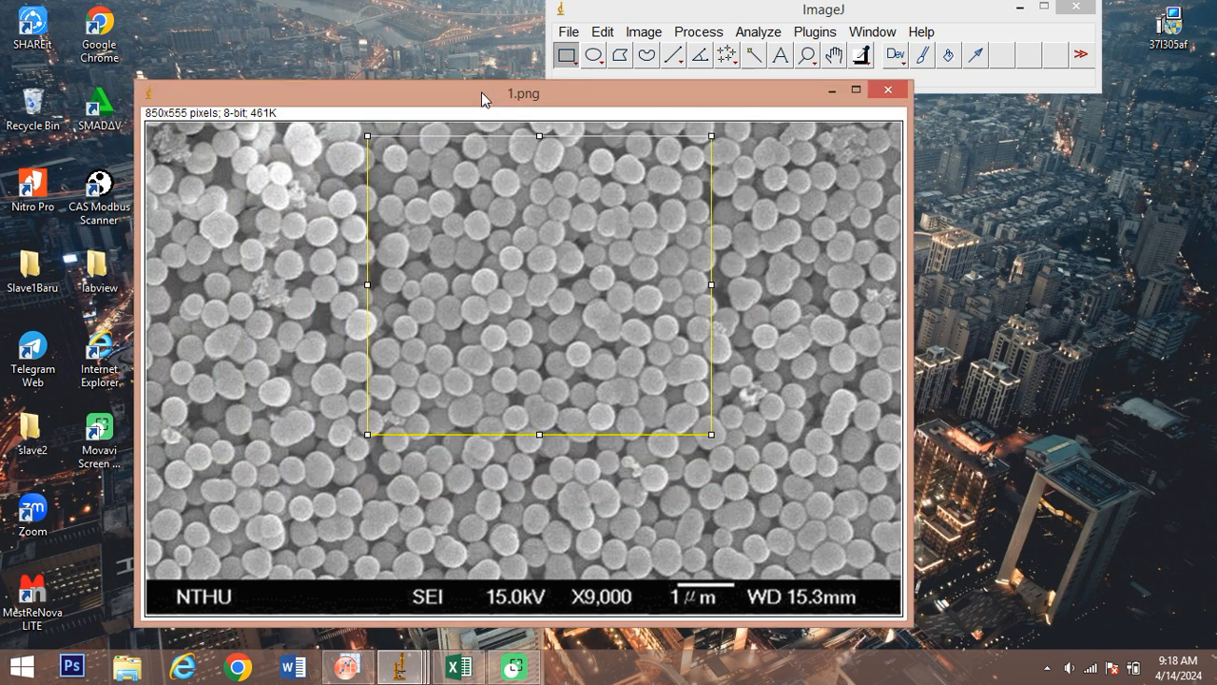
{"action": "left_click", "coordinate": [831, 91]}
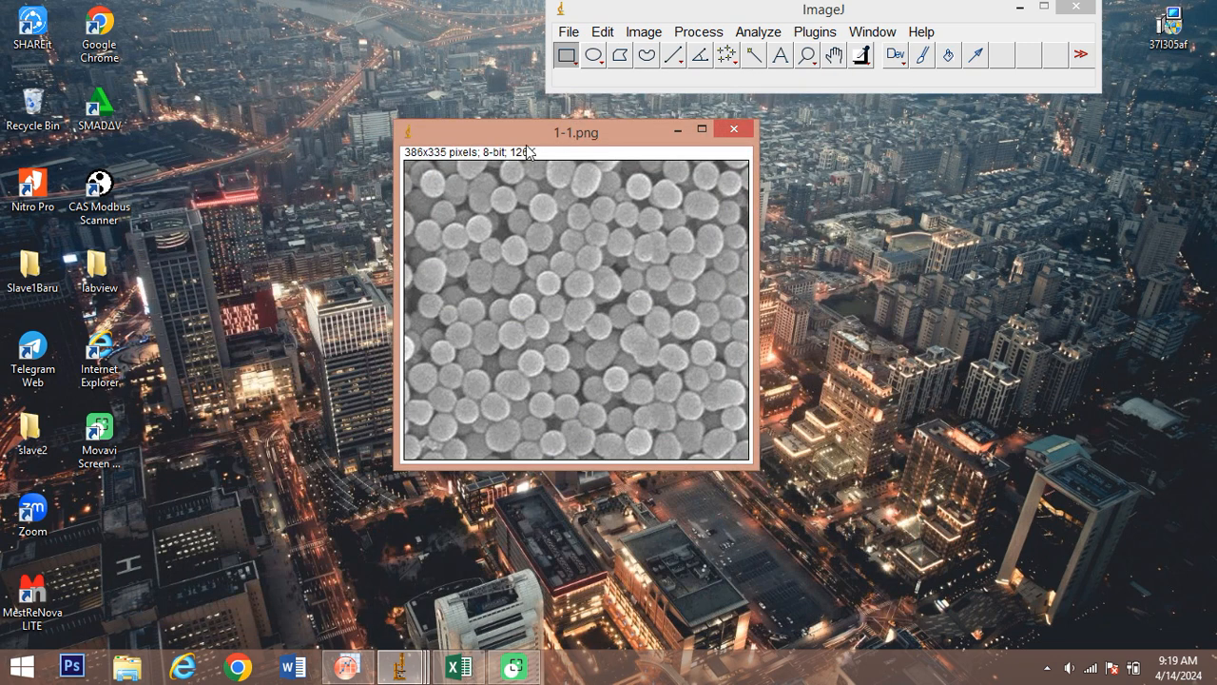
Rearrange the duplicated image and the main ImageJ window so that they sit next to each other without overlapping.
{"action": "left_click_drag", "start_coordinate": [545, 139], "coordinate": [433, 274]}
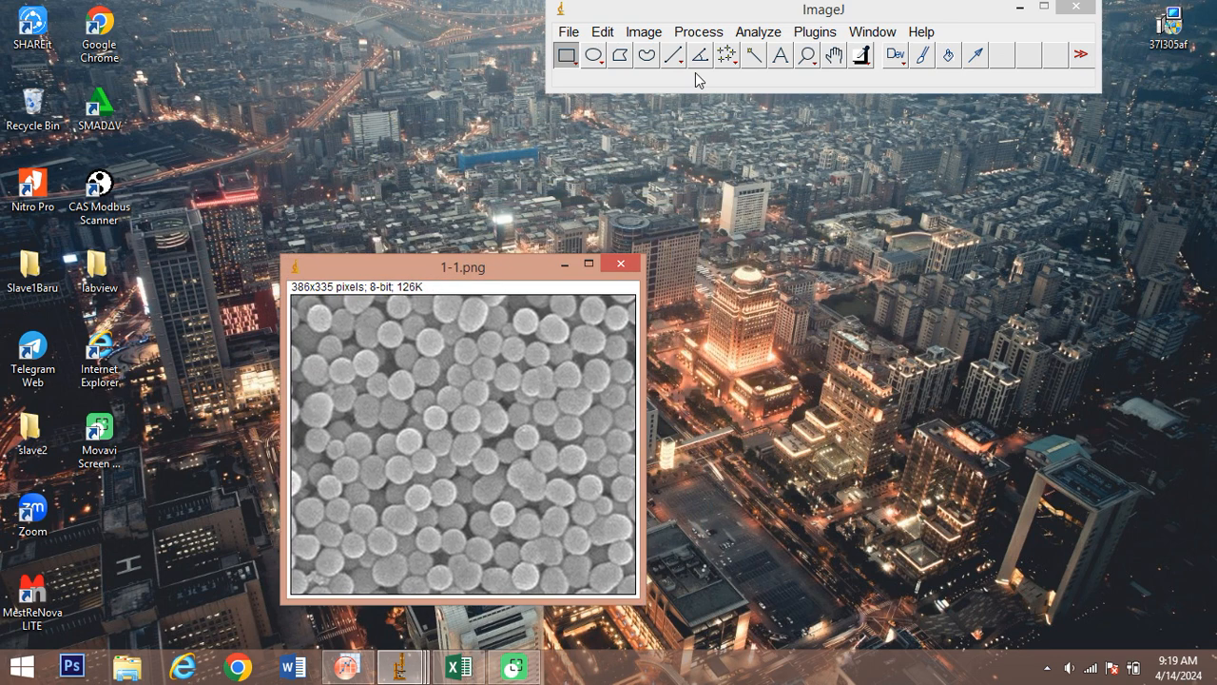
{"action": "left_click_drag", "start_coordinate": [758, 5], "coordinate": [769, 108]}
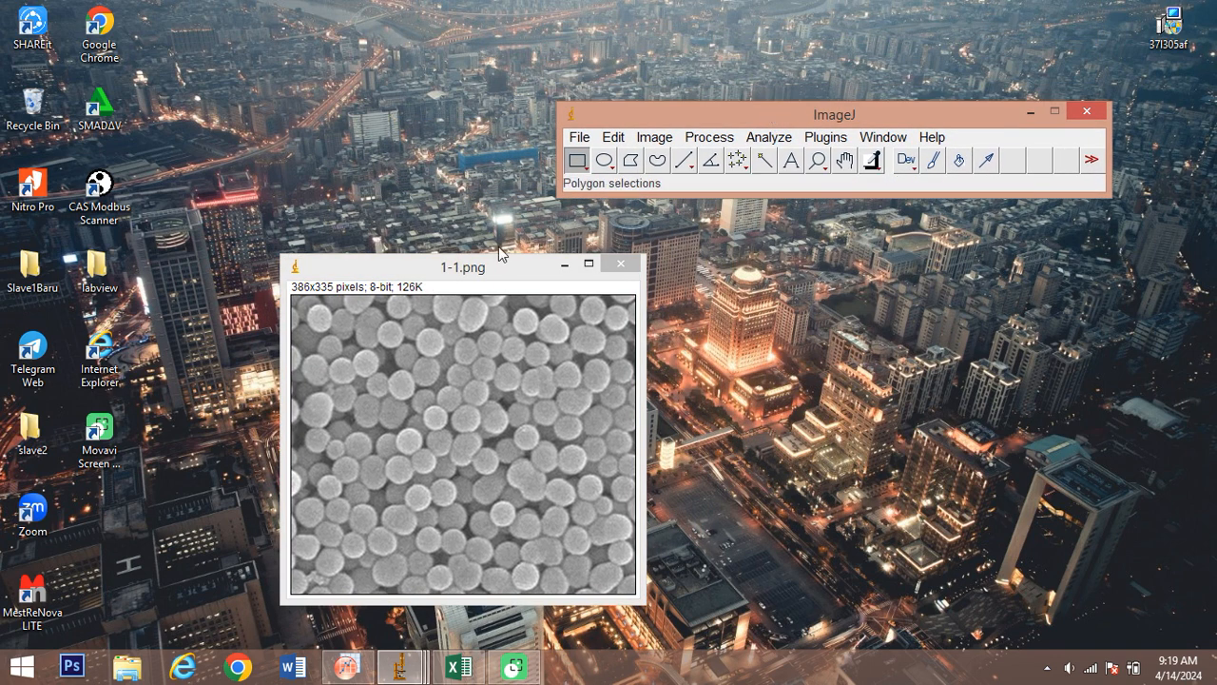
{"action": "left_click", "coordinate": [484, 272]}
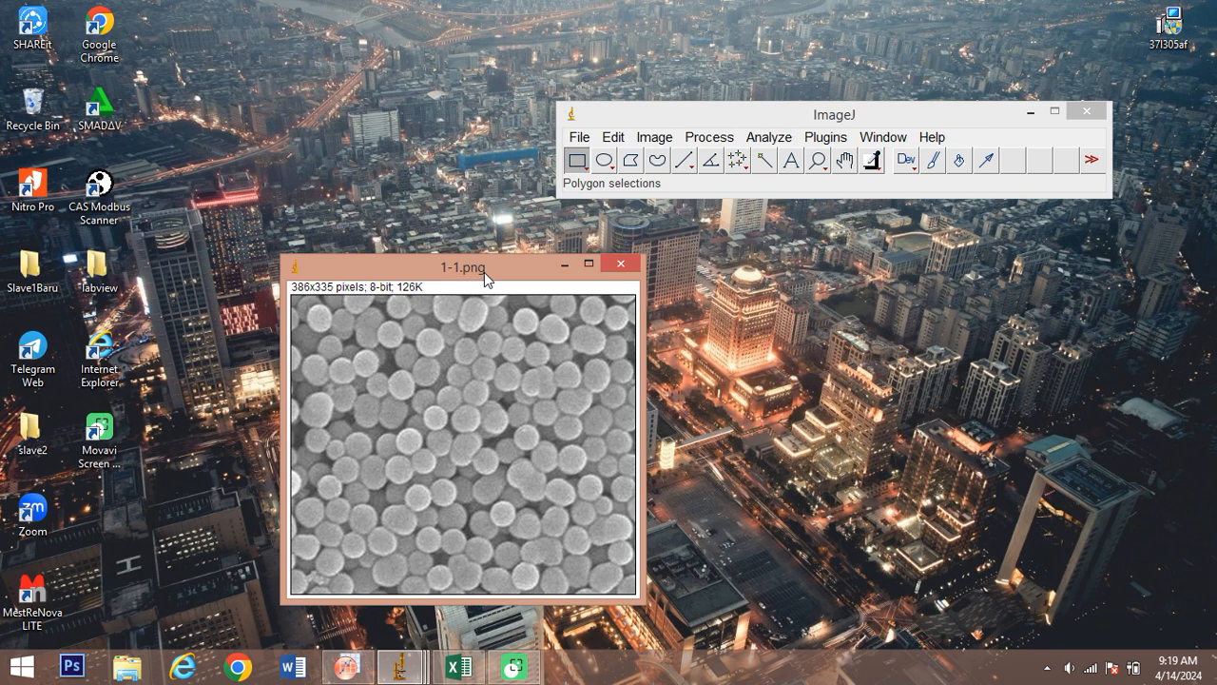
{"action": "left_click_drag", "start_coordinate": [484, 272], "coordinate": [501, 222]}
Apply an FFT bandpass filter to the duplicated image, filtering structures from 20 down to 3 pixels with autoscale and saturation enabled.
{"action": "left_click", "coordinate": [704, 141]}
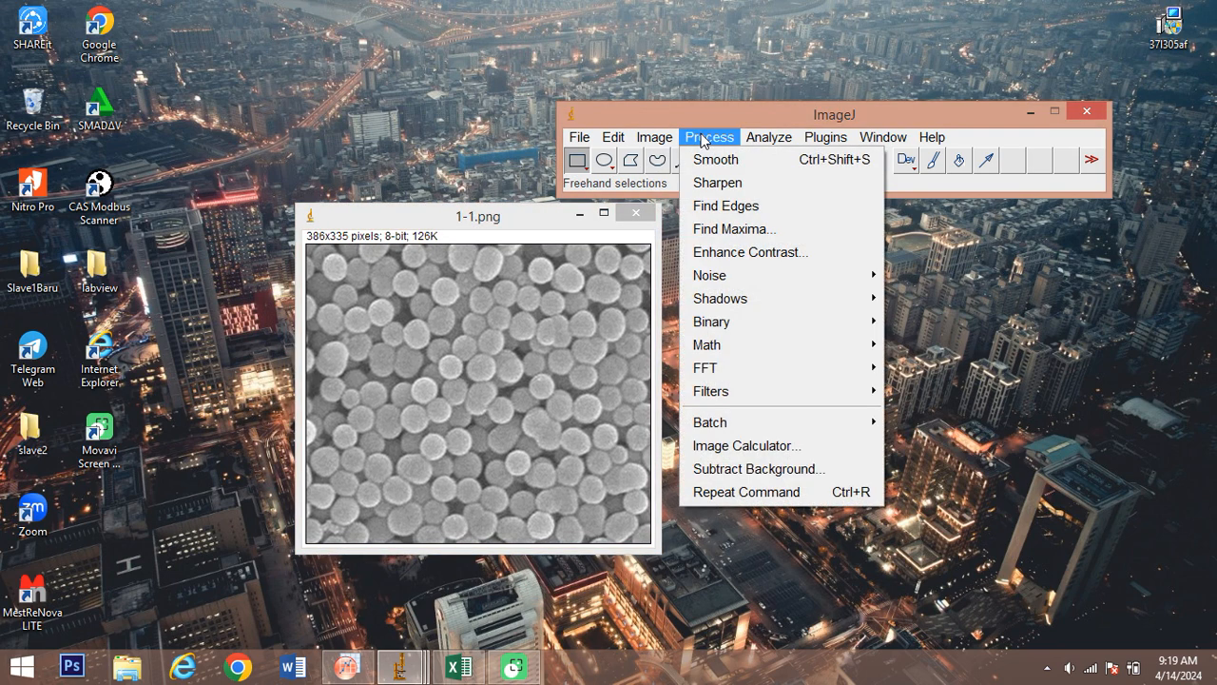
{"action": "mouse_move", "coordinate": [808, 364]}
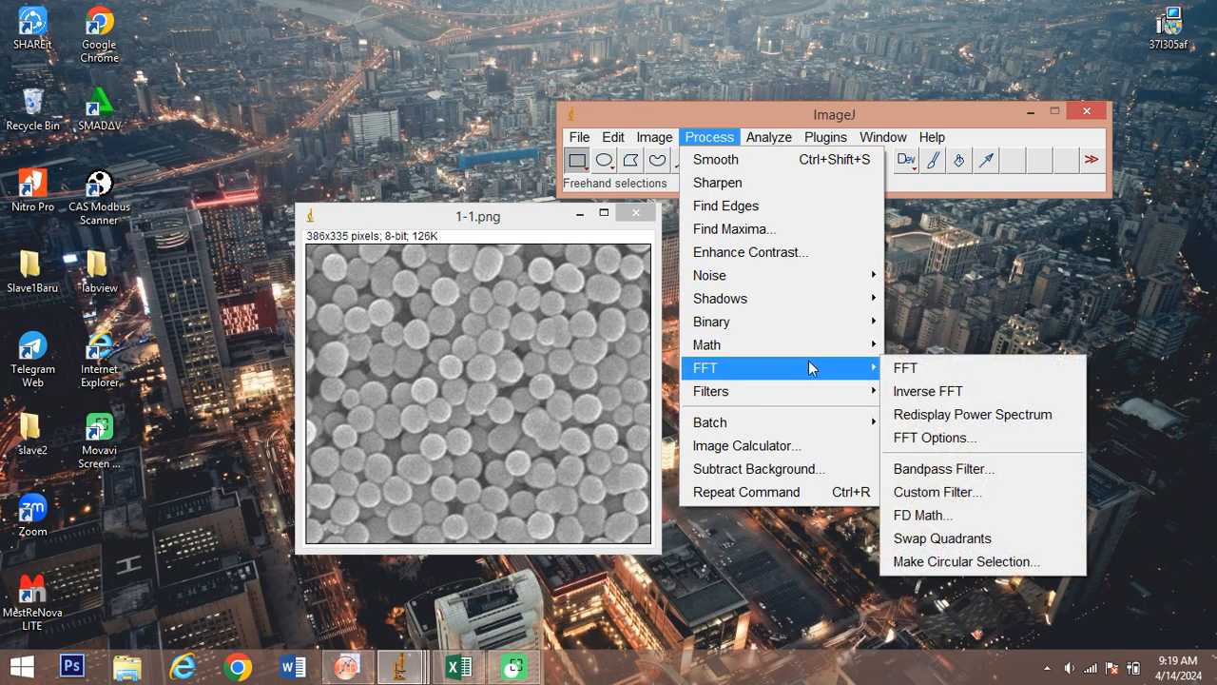
{"action": "left_click", "coordinate": [940, 469]}
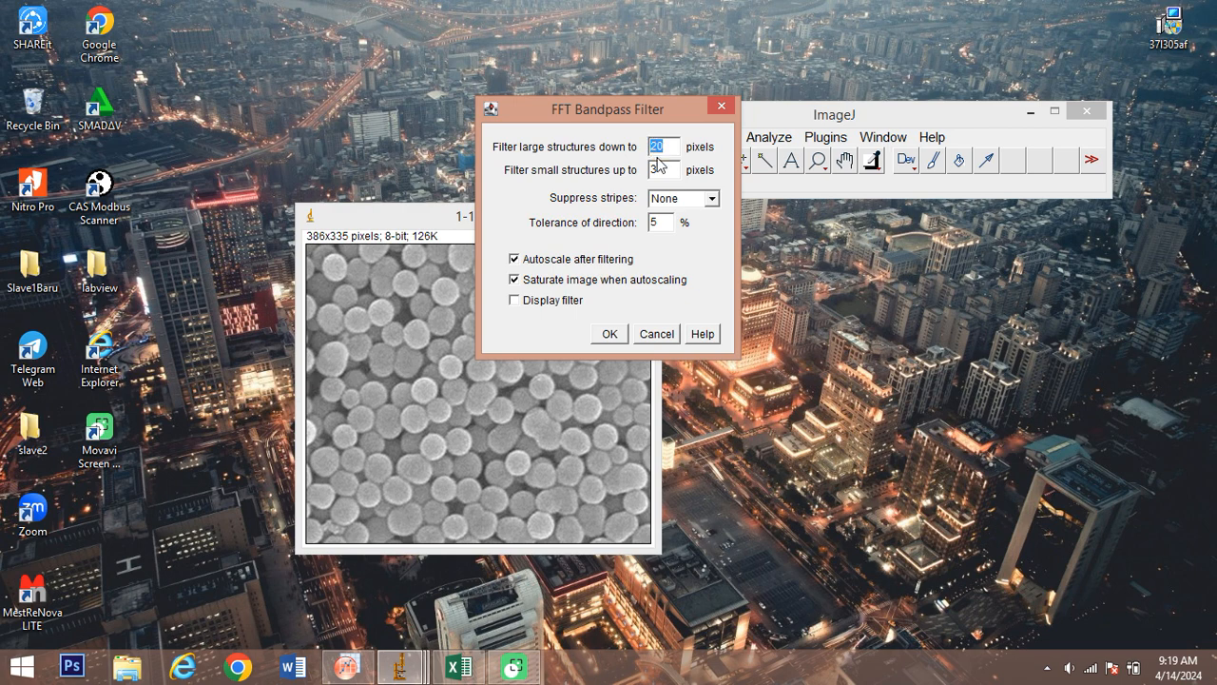
{"action": "left_click", "coordinate": [609, 334]}
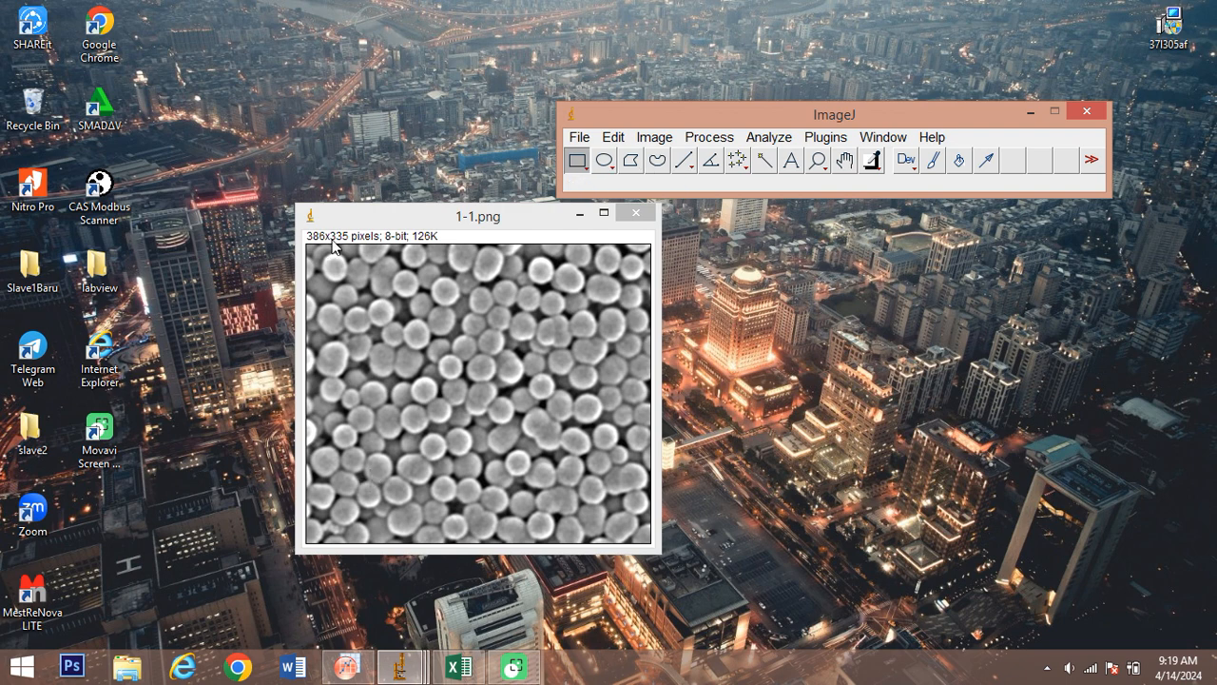
Threshold the filtered image to the range 170–255 with a dark background and apply it to get a binary image.
{"action": "left_click", "coordinate": [668, 140]}
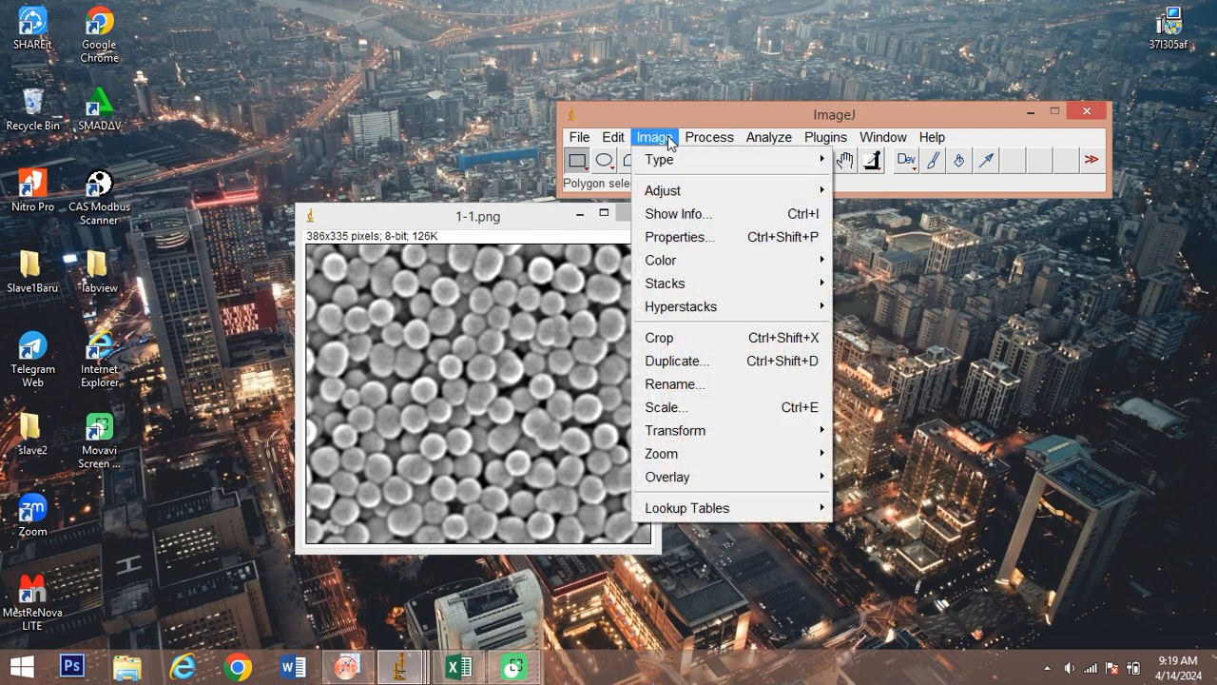
{"action": "mouse_move", "coordinate": [694, 196]}
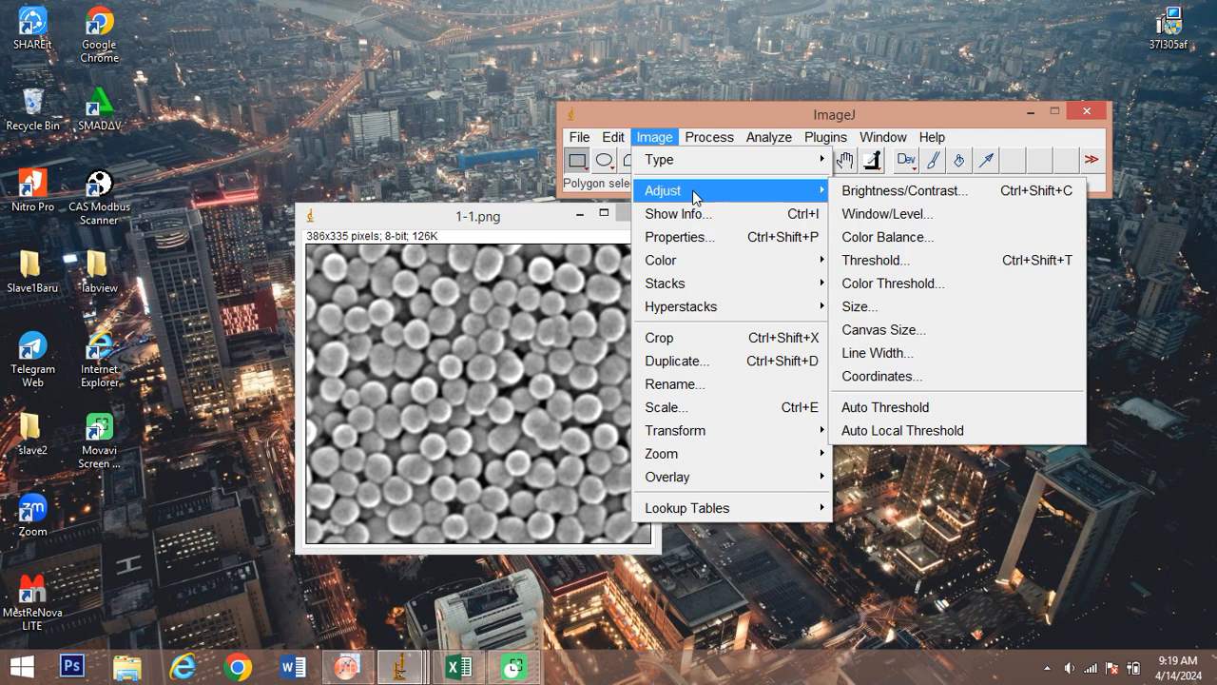
{"action": "left_click", "coordinate": [911, 267]}
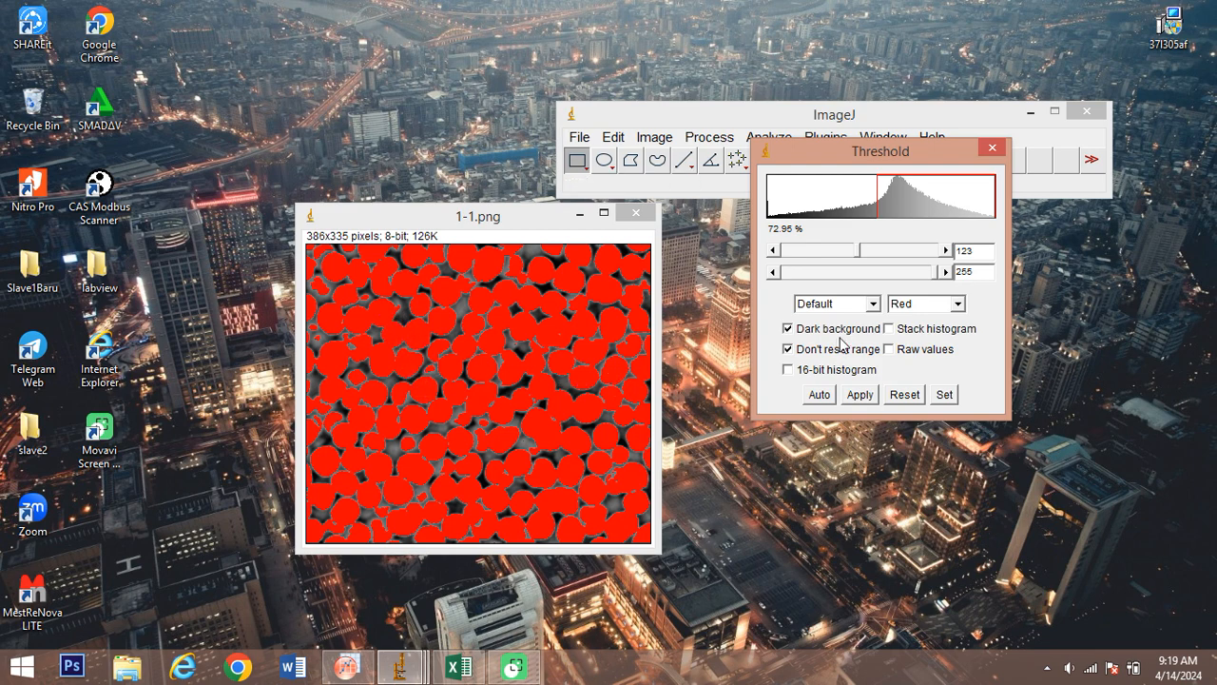
{"action": "mouse_move", "coordinate": [856, 260]}
{"action": "left_mouse_down"}
{"action": "mouse_move", "coordinate": [899, 271]}
{"action": "mouse_move", "coordinate": [863, 269]}
{"action": "mouse_move", "coordinate": [883, 273]}
{"action": "left_mouse_up"}
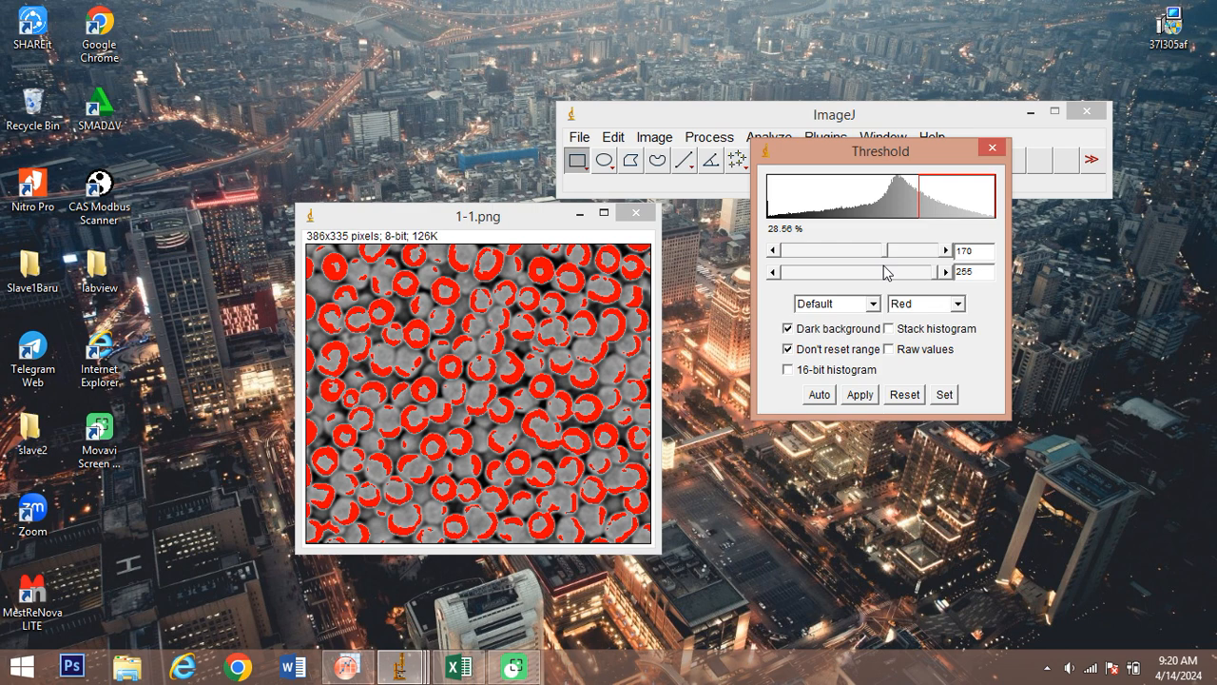
{"action": "left_click", "coordinate": [858, 395]}
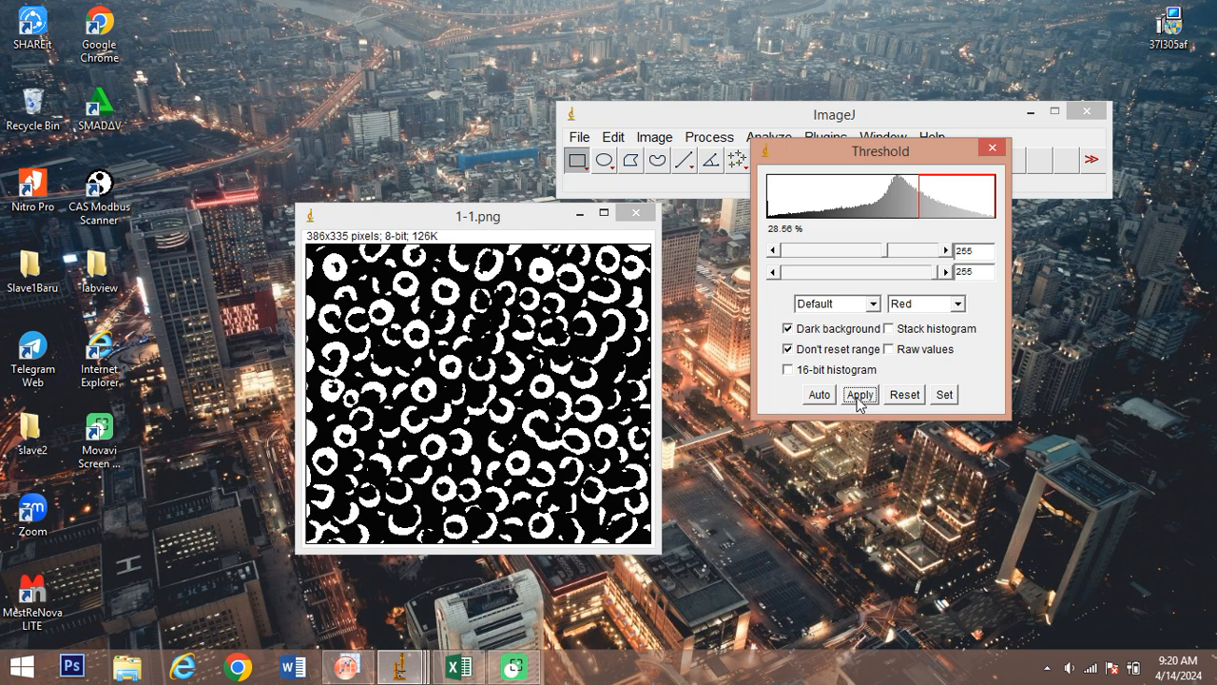
Run Analyze Particles with size 5-Infinity and circularity 0.00-1.00, displaying and summarizing results, excluding edge particles and including holes.
{"action": "left_click", "coordinate": [766, 124]}
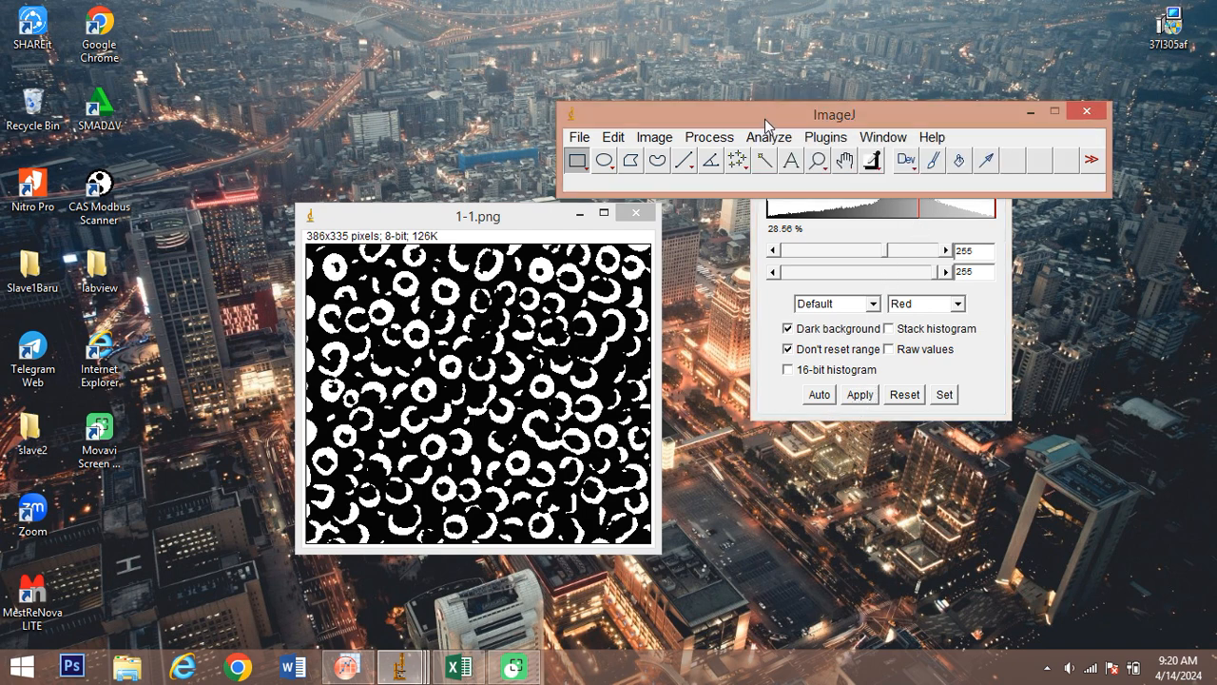
{"action": "left_click", "coordinate": [769, 138]}
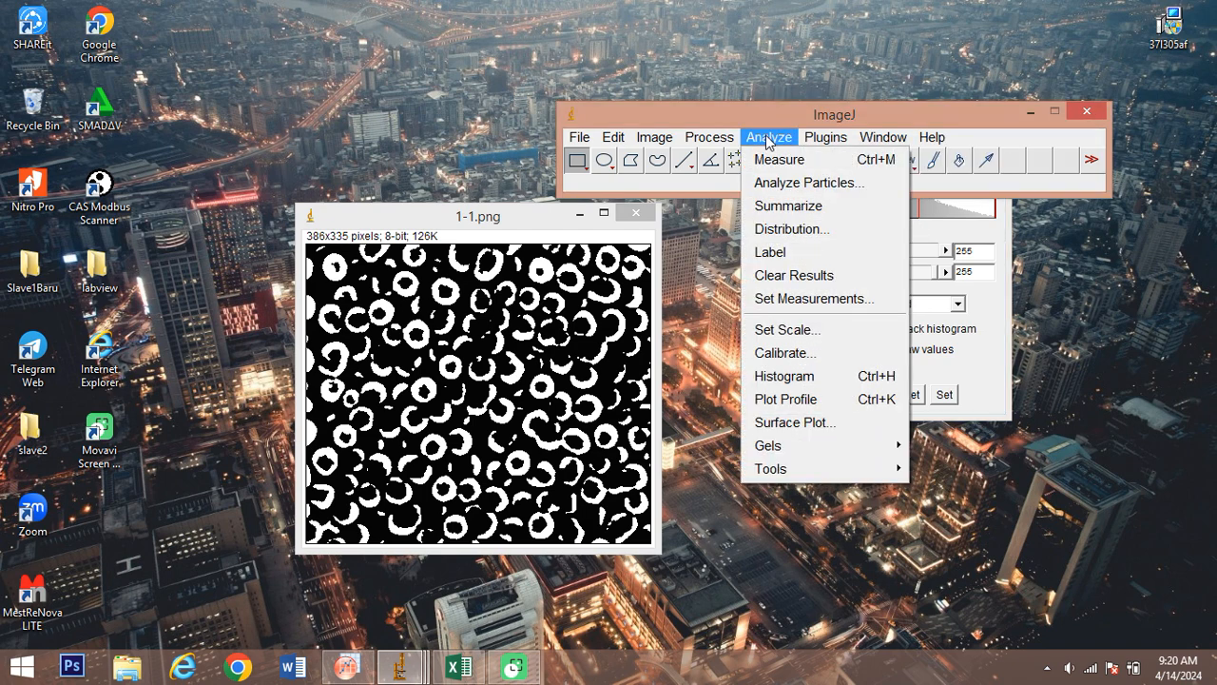
{"action": "left_click", "coordinate": [770, 183]}
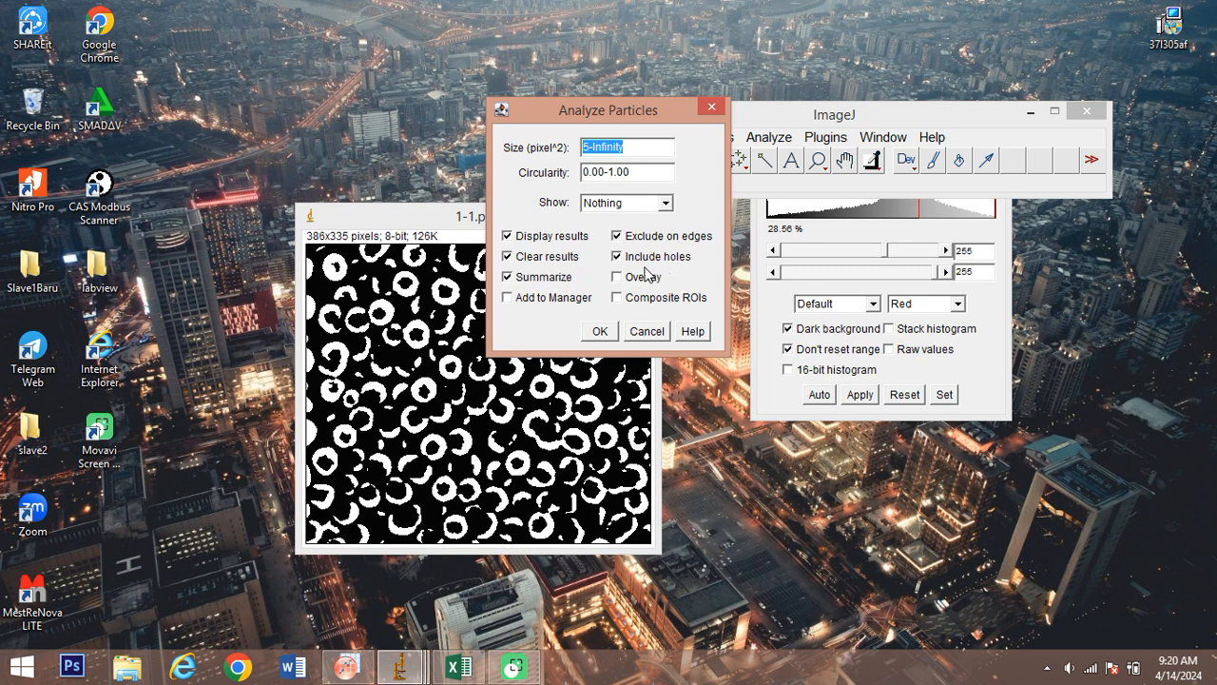
{"action": "left_click", "coordinate": [600, 332]}
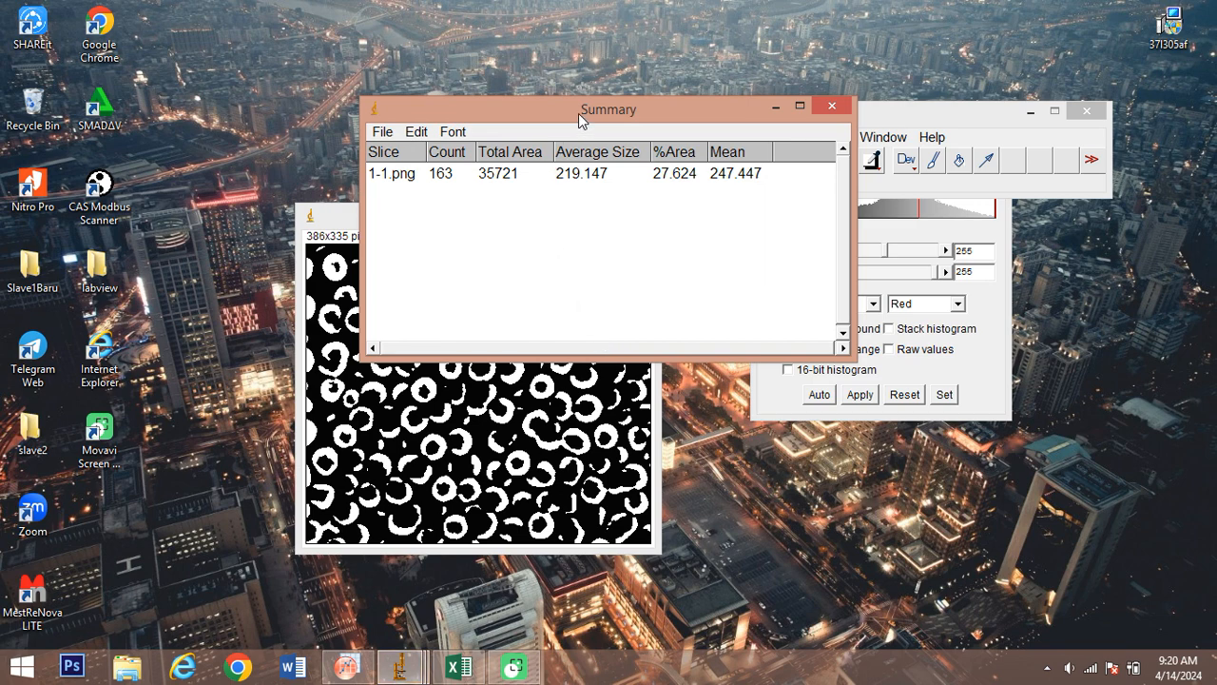
Move the Summary window clear of the Results table and maximize the Results window.
{"action": "left_click_drag", "start_coordinate": [568, 110], "coordinate": [340, 304]}
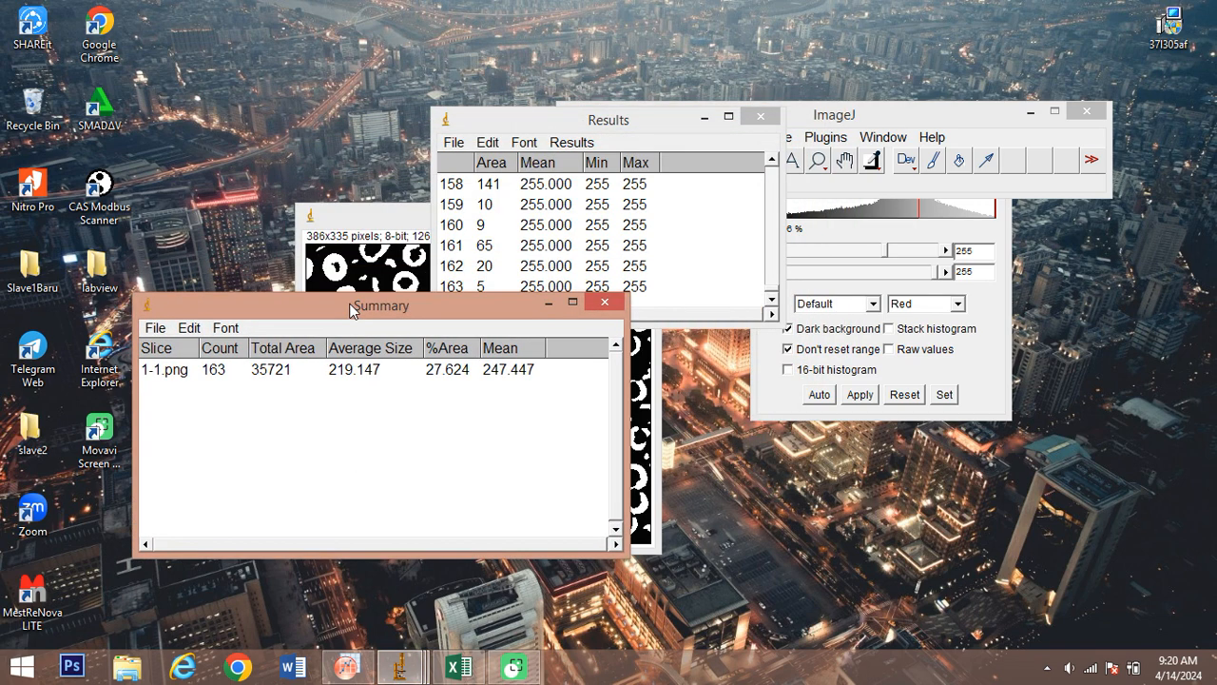
{"action": "left_click_drag", "start_coordinate": [567, 127], "coordinate": [580, 159]}
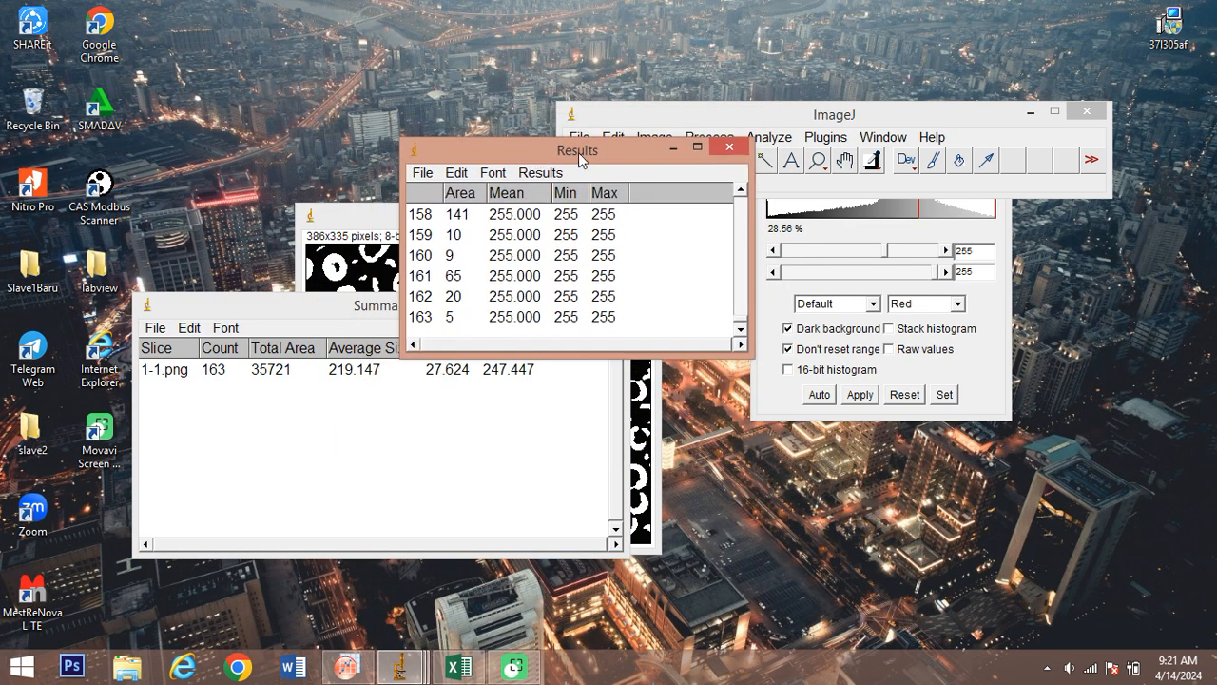
{"action": "left_click", "coordinate": [697, 146]}
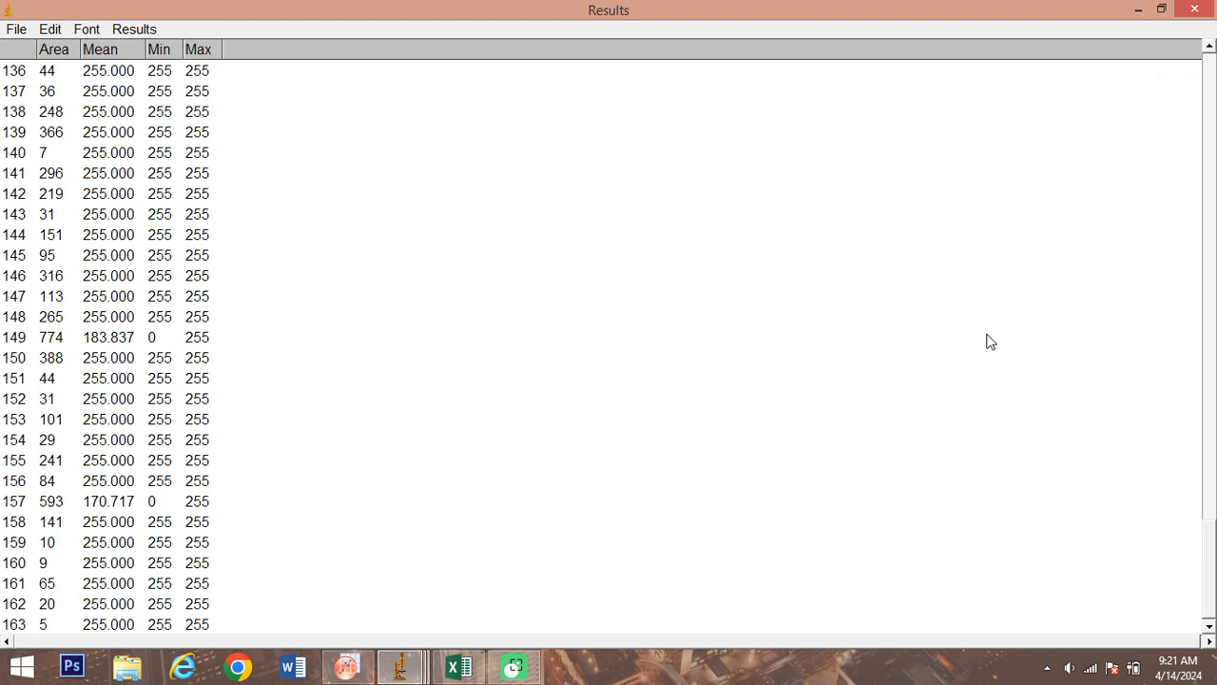
Examine the per-particle area, mean, min and max values throughout the Results table.
{"action": "left_click", "coordinate": [1209, 508]}
{"action": "left_click", "coordinate": [1211, 589]}
{"action": "left_click", "coordinate": [1208, 164]}
{"action": "left_click", "coordinate": [1208, 159]}
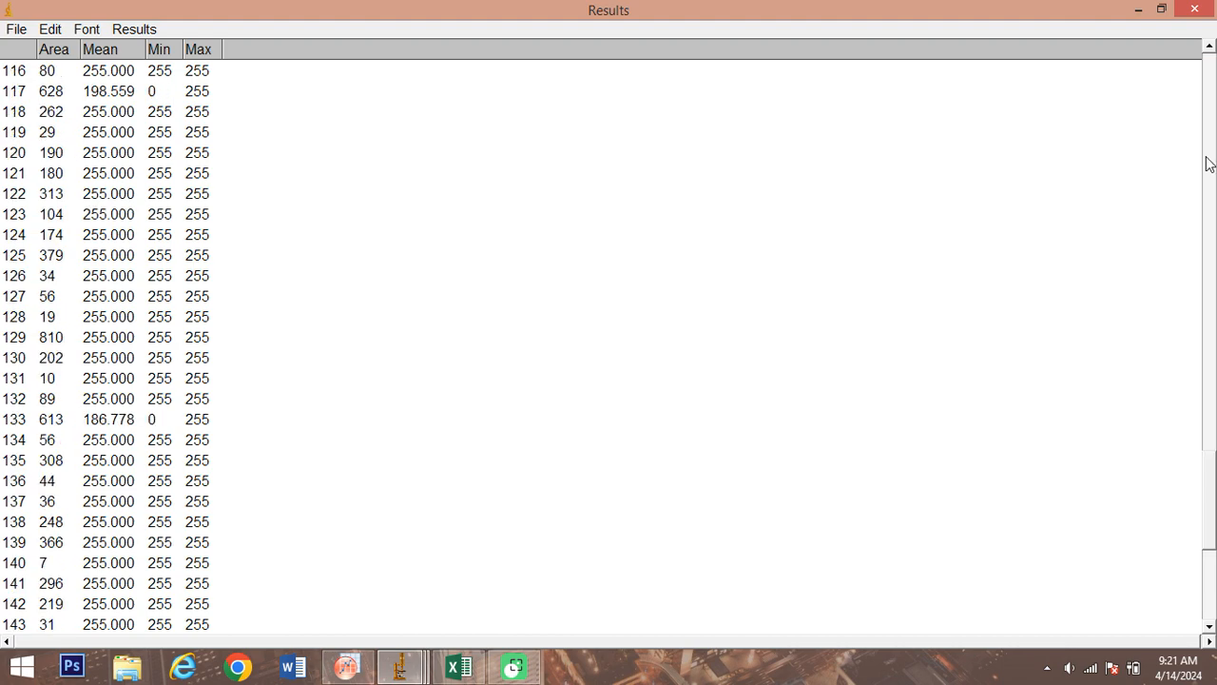
{"action": "left_click", "coordinate": [1208, 160]}
{"action": "left_click", "coordinate": [1208, 155]}
{"action": "left_click", "coordinate": [1207, 152]}
{"action": "left_click", "coordinate": [1208, 150]}
{"action": "left_click", "coordinate": [1208, 149]}
{"action": "left_click", "coordinate": [1207, 149]}
{"action": "left_click", "coordinate": [1208, 152]}
{"action": "left_click", "coordinate": [1209, 151]}
{"action": "left_click", "coordinate": [1209, 149]}
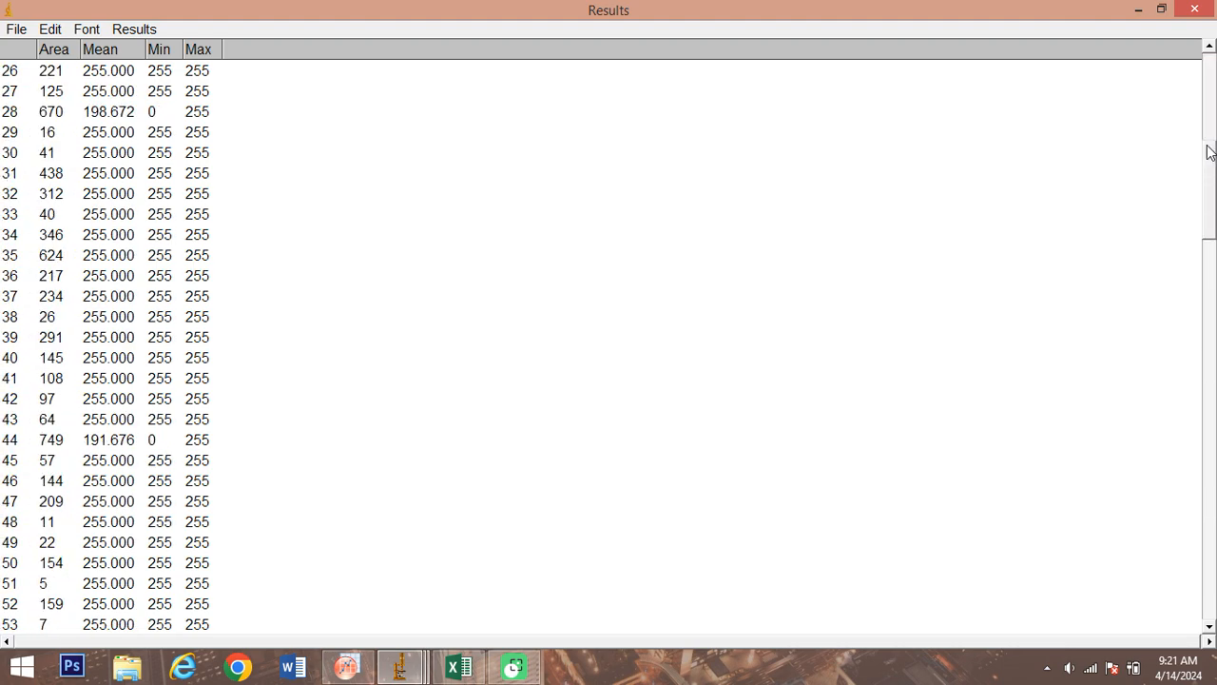
{"action": "left_click", "coordinate": [1209, 142]}
{"action": "left_click", "coordinate": [1210, 137]}
{"action": "left_click_drag", "start_coordinate": [1208, 135], "coordinate": [1209, 139]}
{"action": "left_click_drag", "start_coordinate": [1210, 196], "coordinate": [1198, 95]}
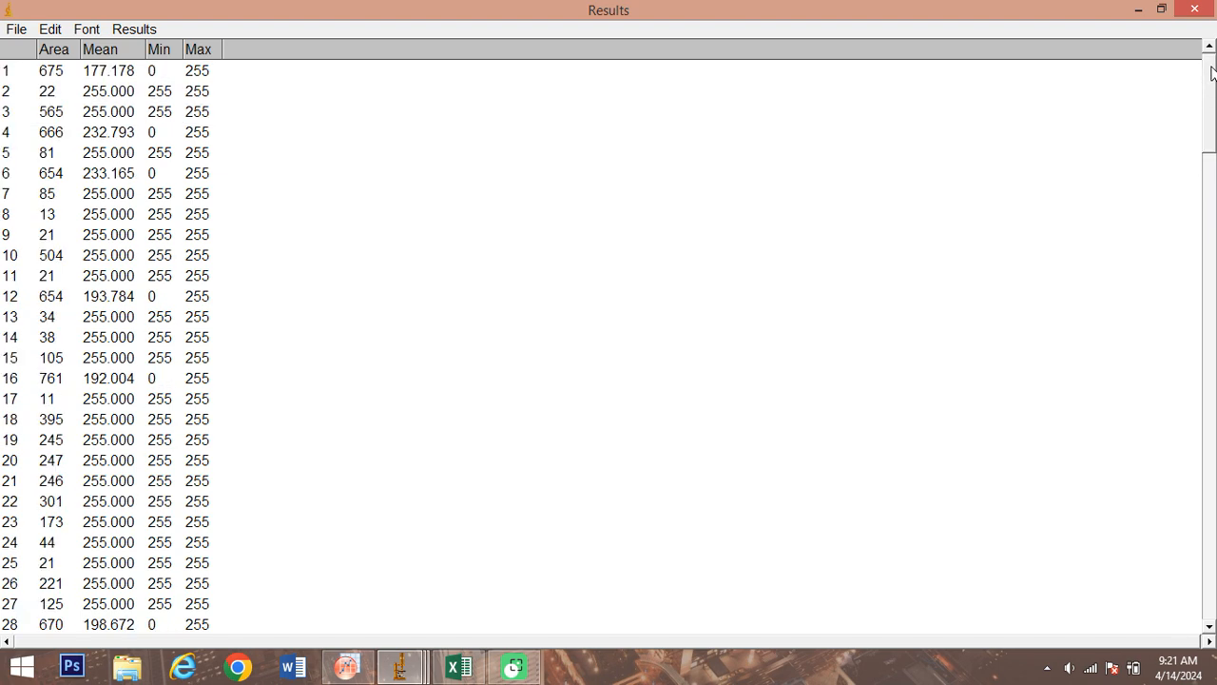
{"action": "left_click", "coordinate": [1210, 171]}
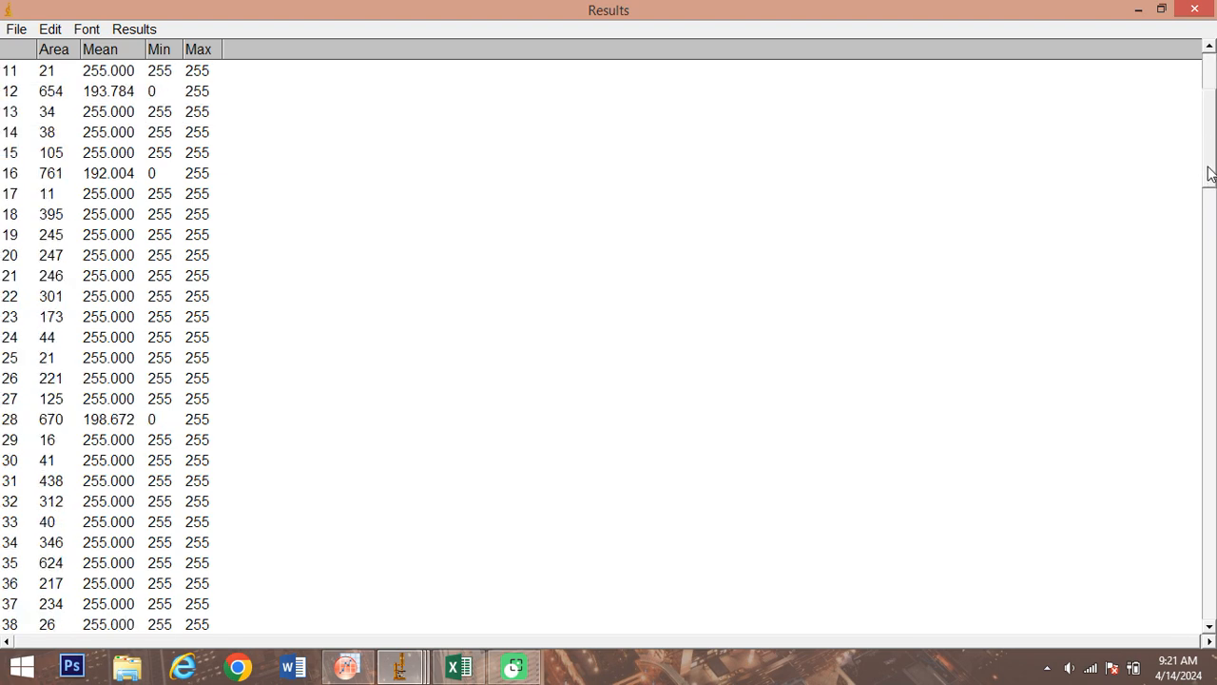
{"action": "left_click", "coordinate": [1211, 201]}
{"action": "left_click", "coordinate": [1209, 106]}
{"action": "left_click_drag", "start_coordinate": [1209, 220], "coordinate": [1208, 499]}
{"action": "left_click", "coordinate": [1208, 499]}
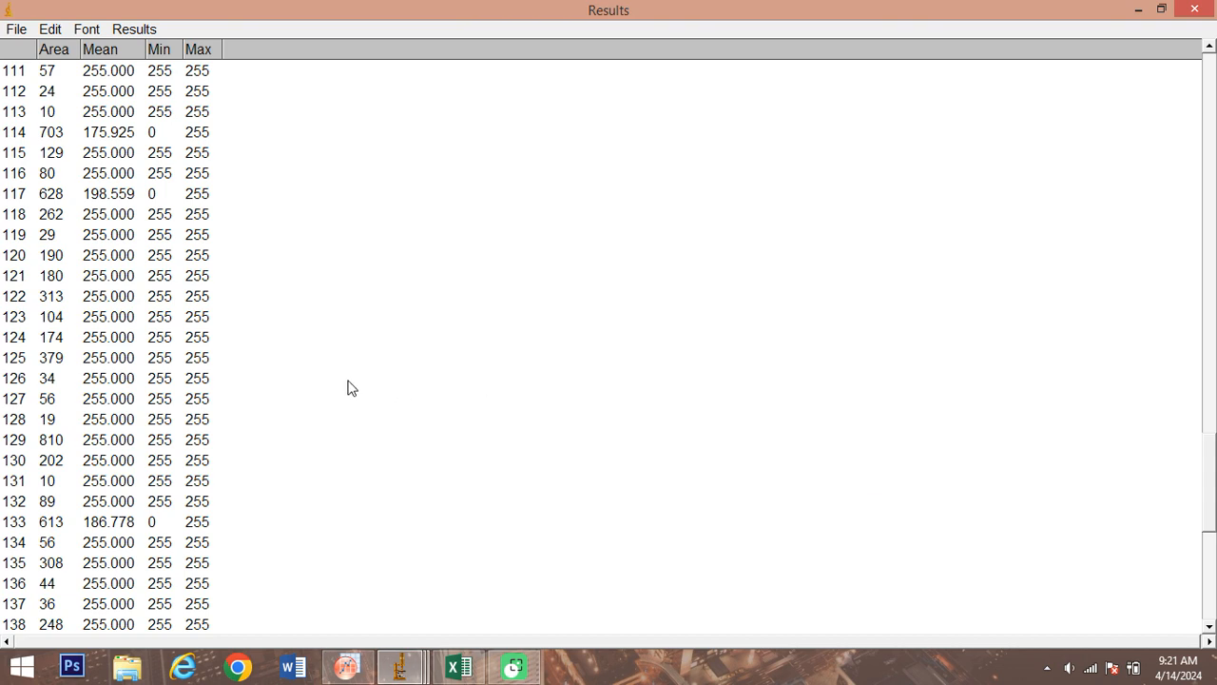
Copy all rows of the Results table and paste them into Sheet2 of the Excel workbook starting at cell A2.
{"action": "left_click", "coordinate": [57, 317]}
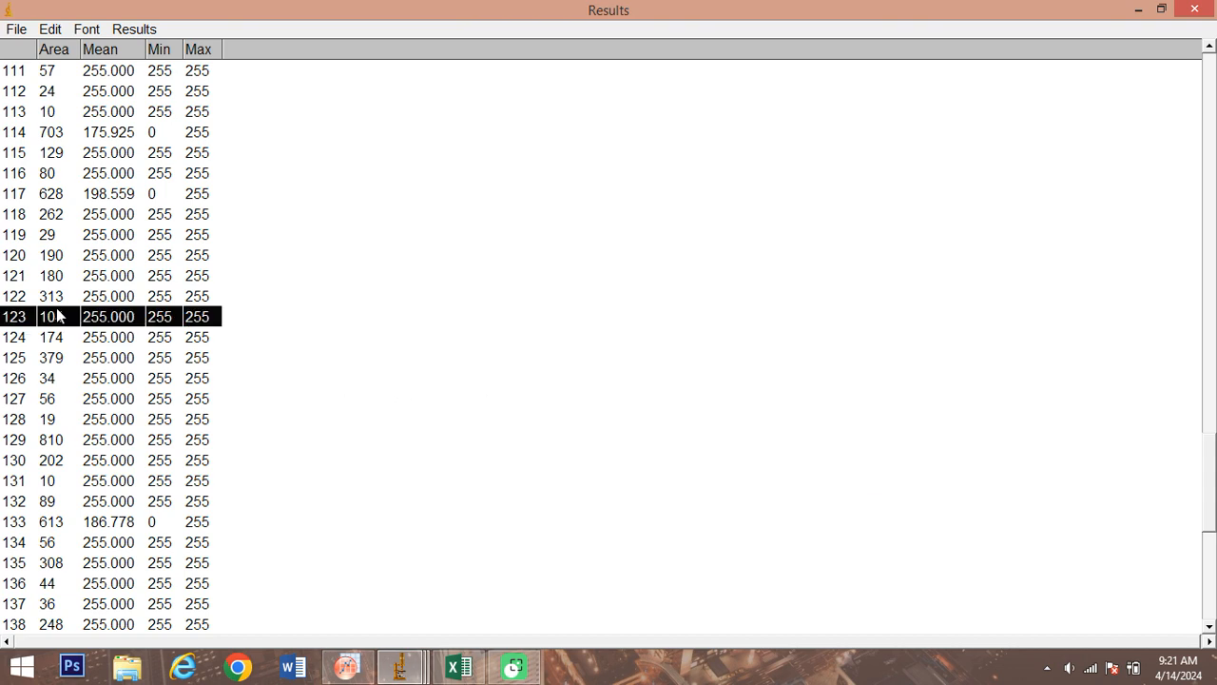
{"action": "key", "text": "ctrl+a"}
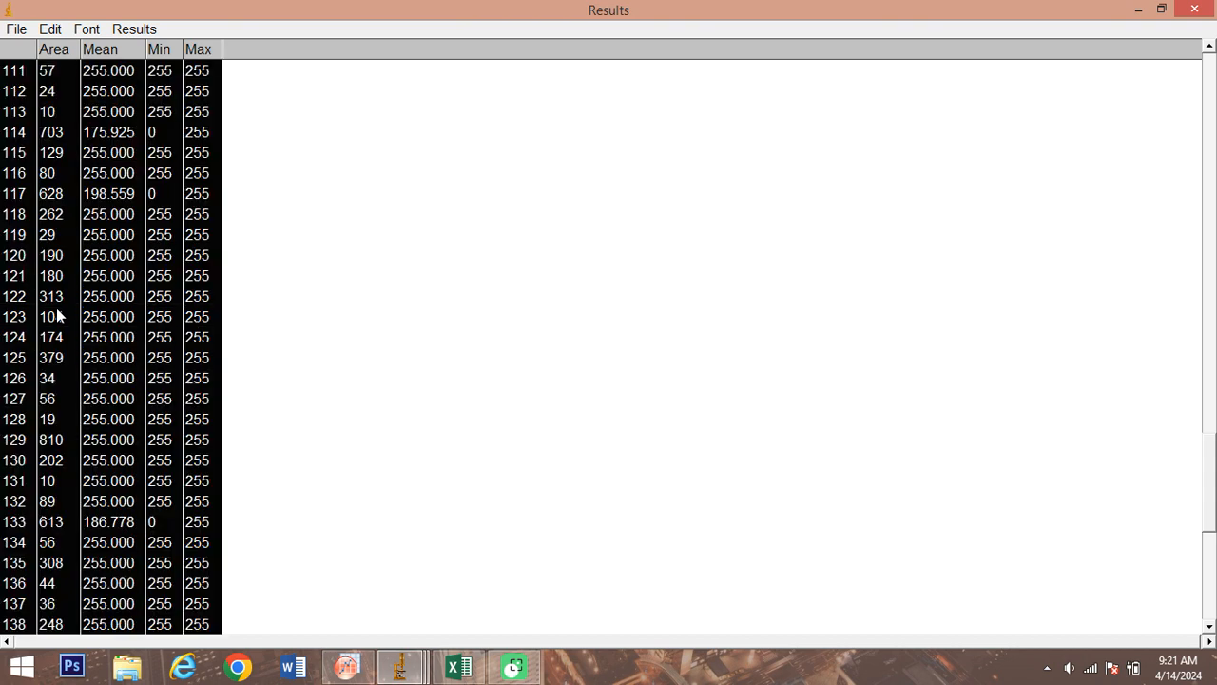
{"action": "left_click", "coordinate": [458, 671]}
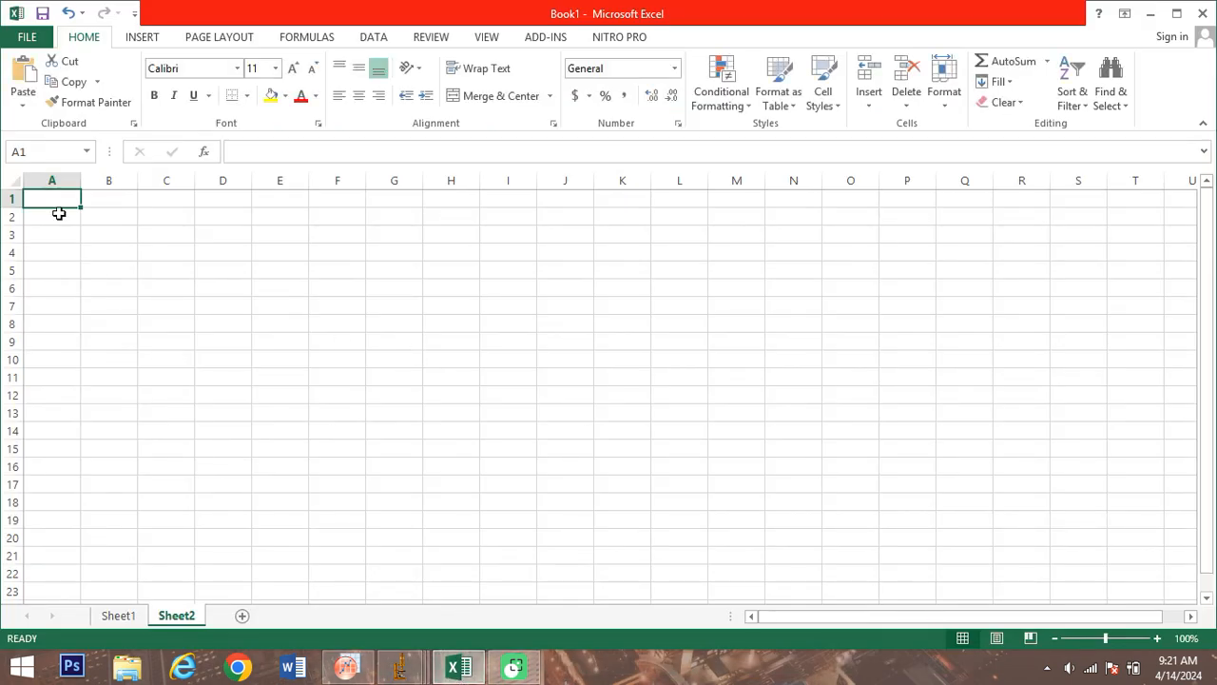
{"action": "left_click", "coordinate": [58, 218]}
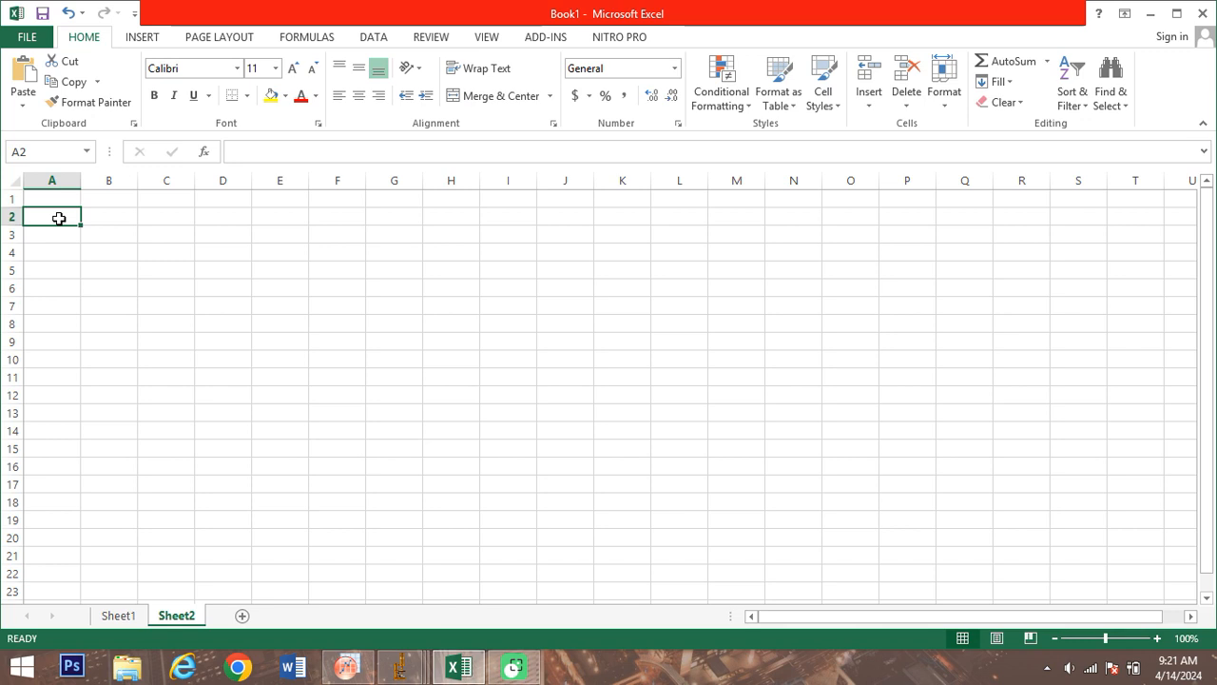
{"action": "key", "text": "ctrl+v"}
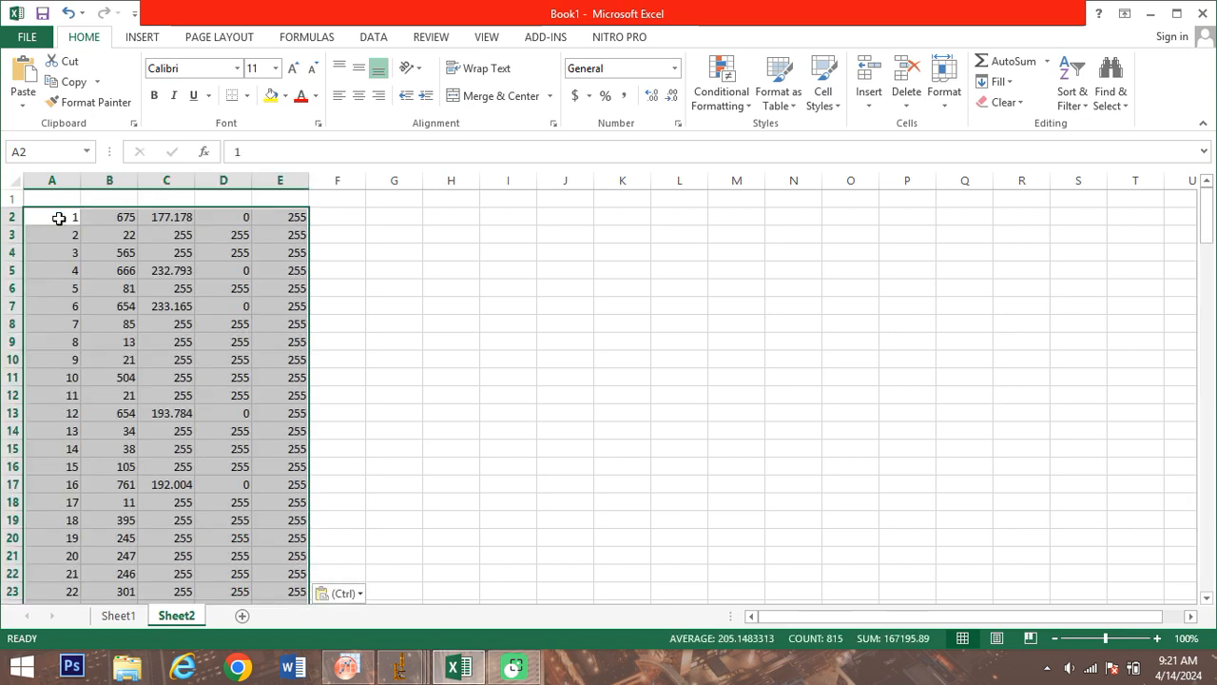
Label the pasted data columns in cells B1 to E1 as Area, Mean, min and max.
{"action": "left_click", "coordinate": [112, 198]}
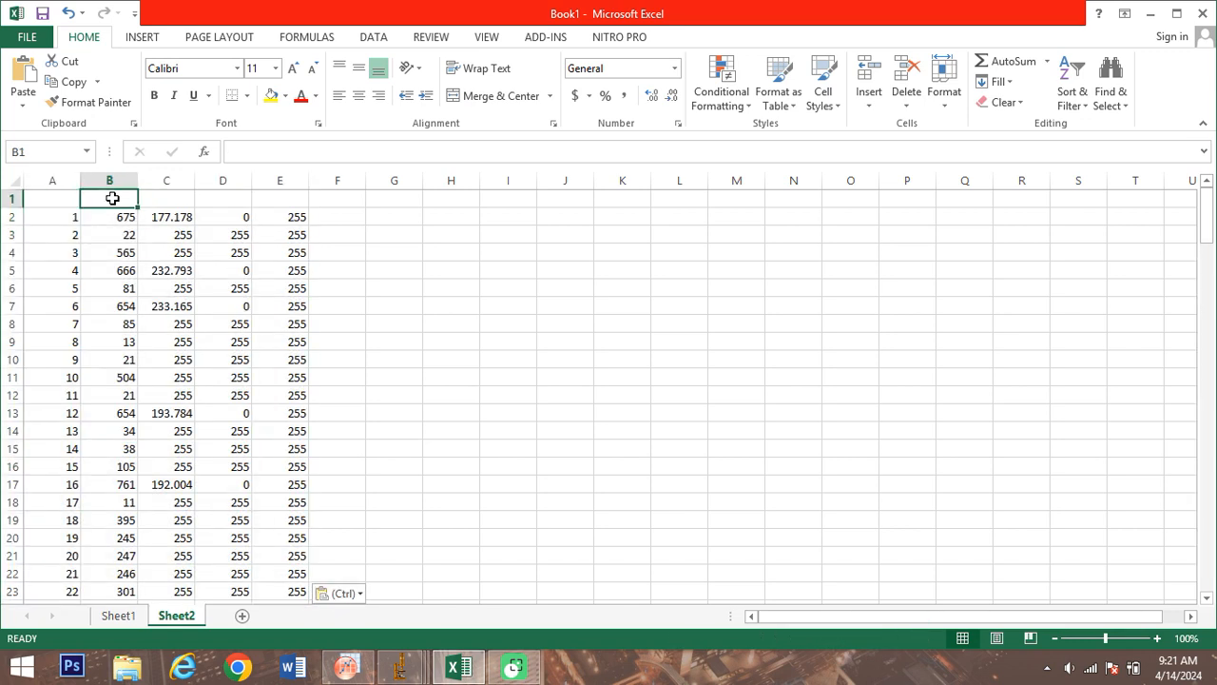
{"action": "type", "text": "Area"}
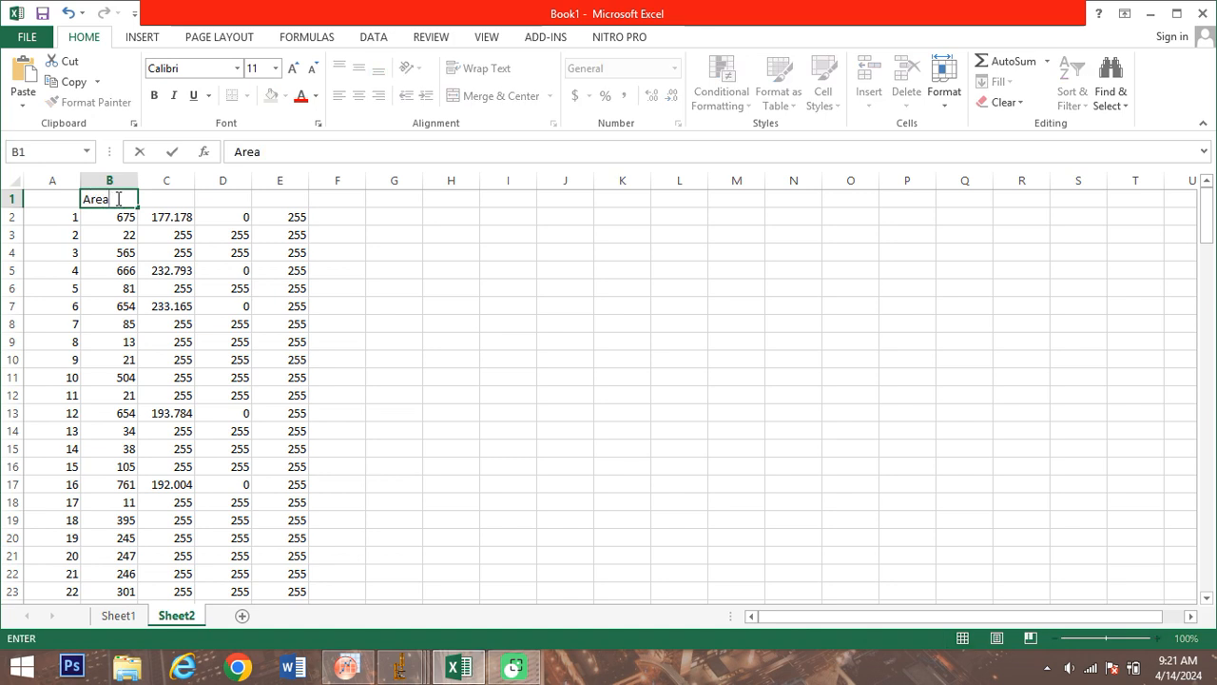
{"action": "left_click", "coordinate": [167, 206]}
{"action": "type", "text": "Mea"}
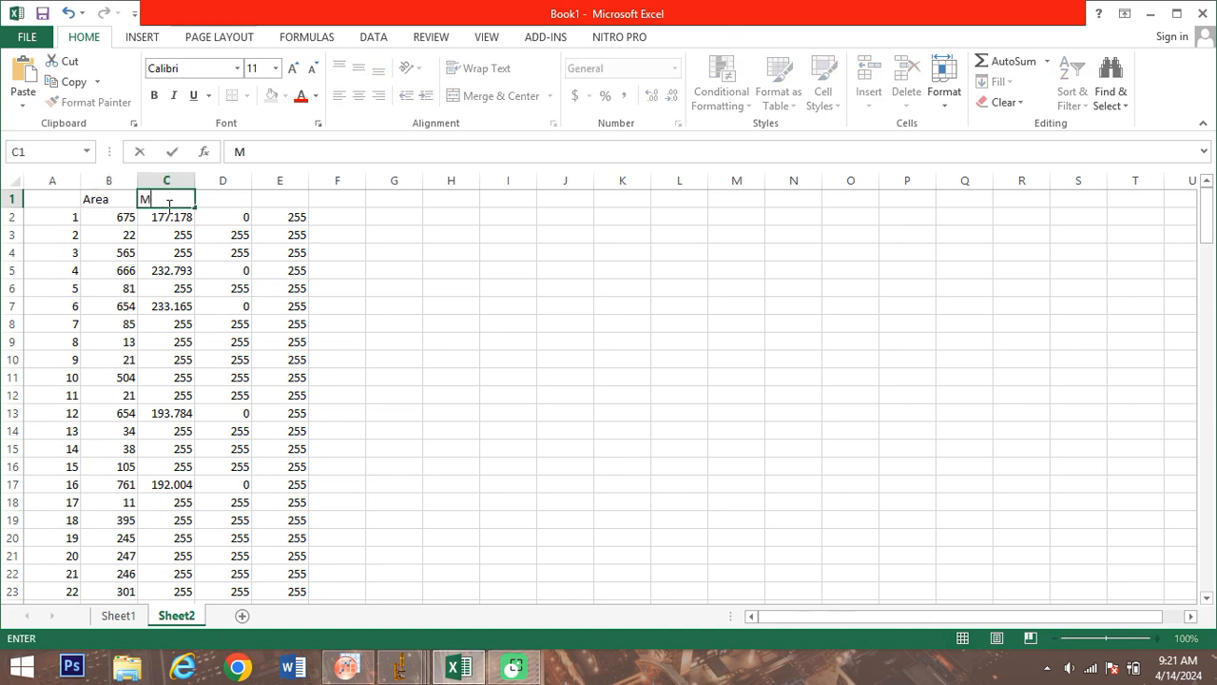
{"action": "left_click", "coordinate": [207, 199]}
{"action": "type", "text": "min"}
{"action": "left_click", "coordinate": [286, 200]}
{"action": "type", "text": "mak"}
{"action": "type", "text": "x"}
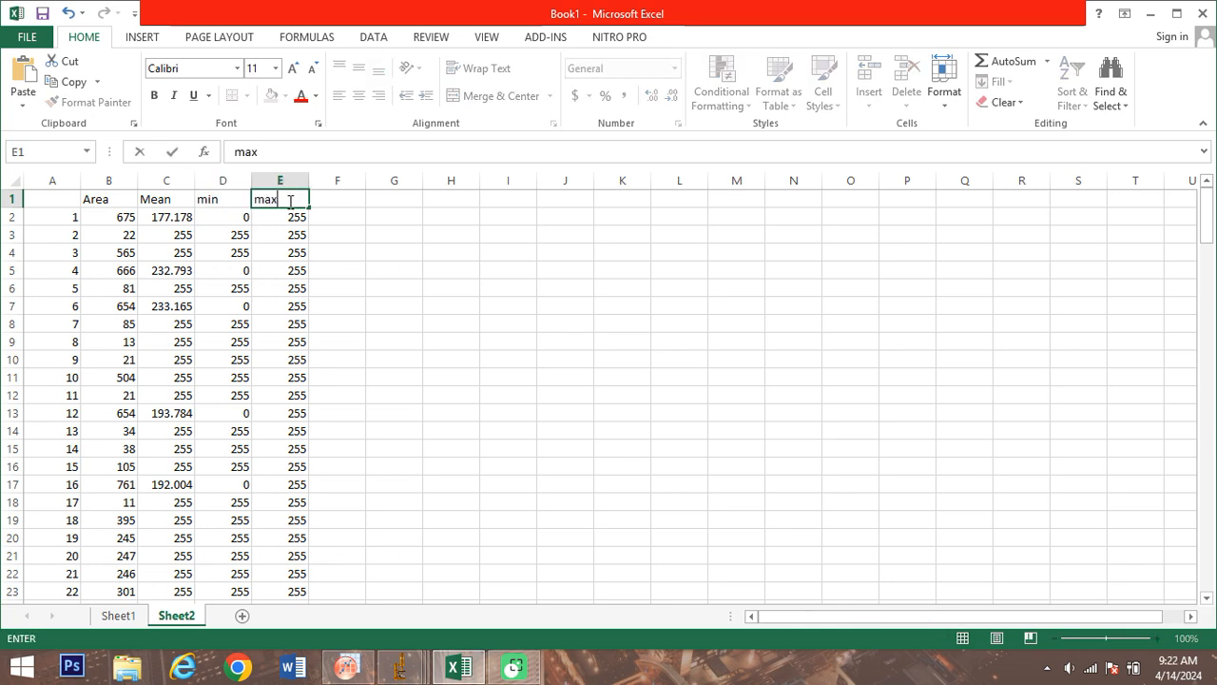
Label cells G1 to I1 of Sheet2 as LP, r and d.
{"action": "left_click", "coordinate": [397, 203]}
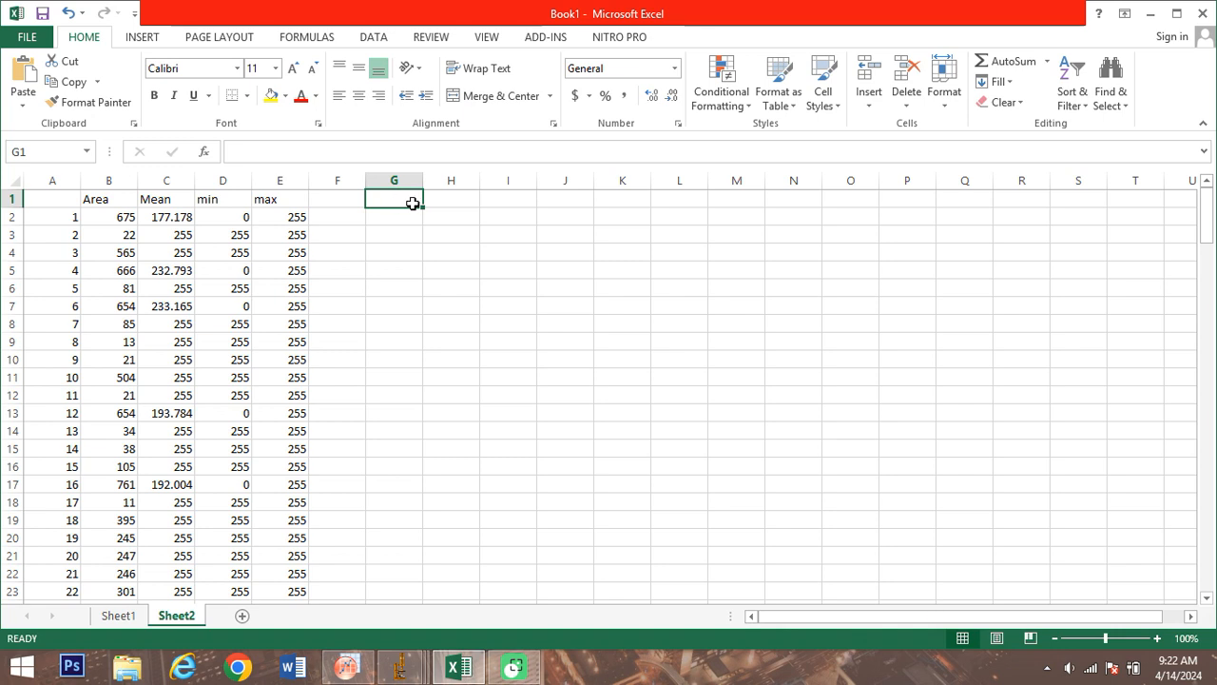
{"action": "type", "text": "LP"}
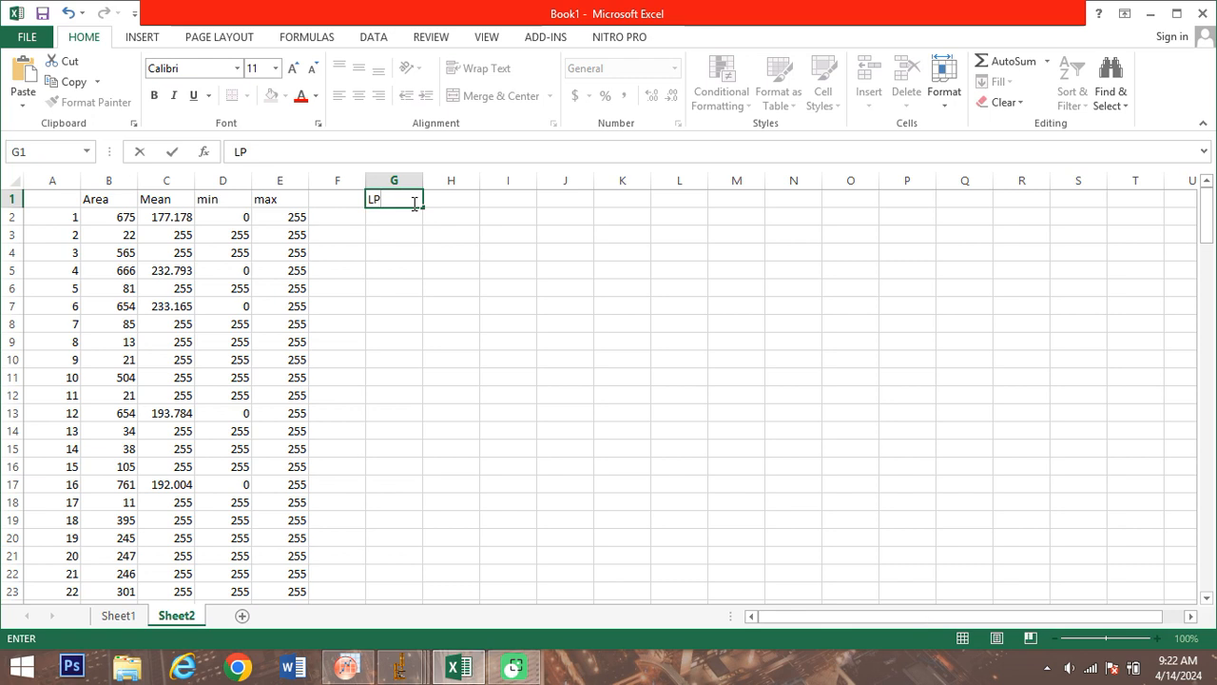
{"action": "key", "text": "Tab"}
{"action": "type", "text": "r"}
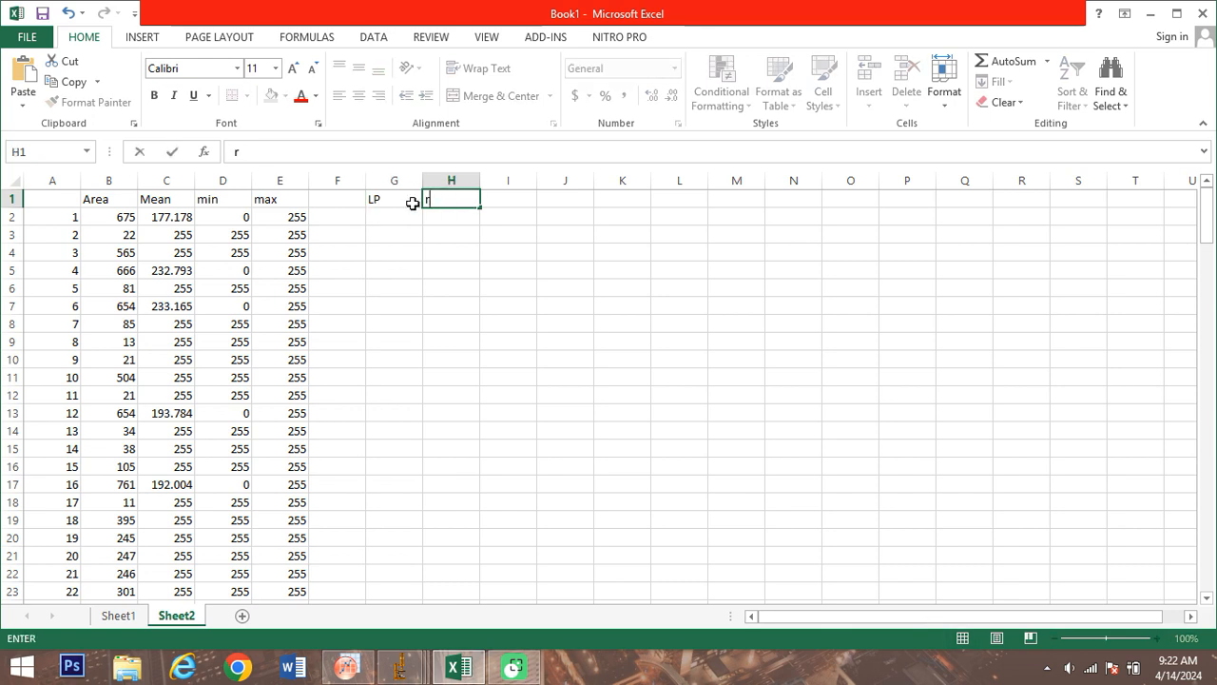
{"action": "key", "text": "Tab"}
{"action": "type", "text": "d"}
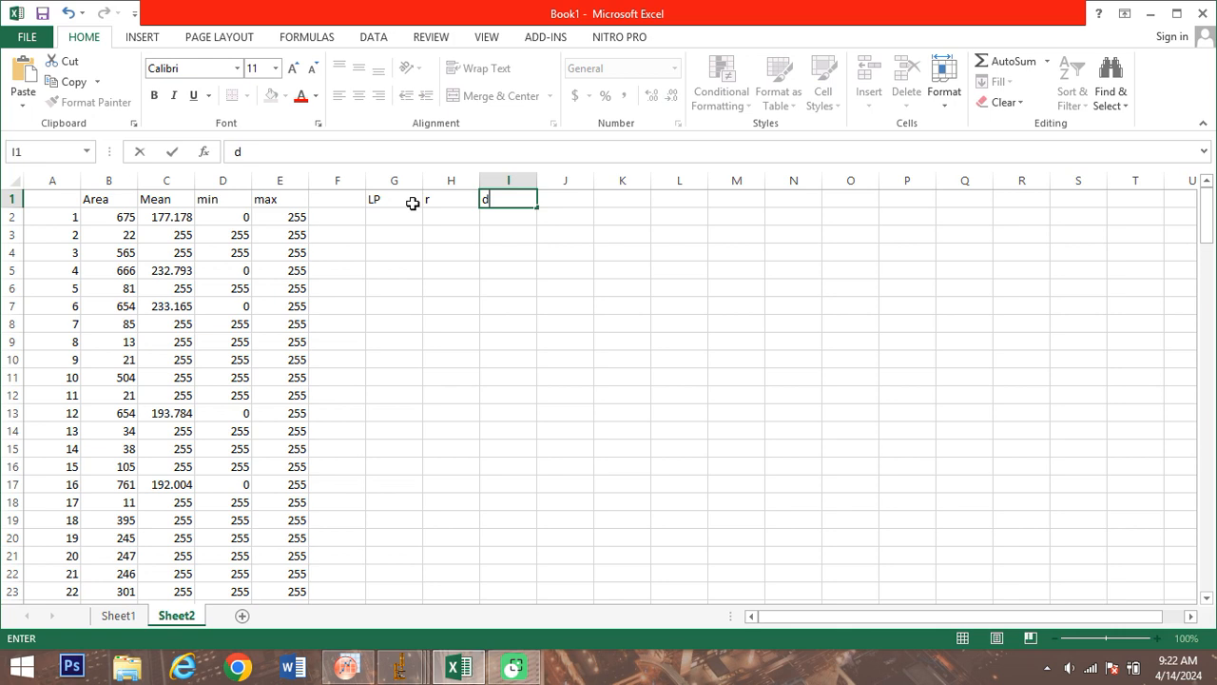
{"action": "left_click", "coordinate": [395, 214]}
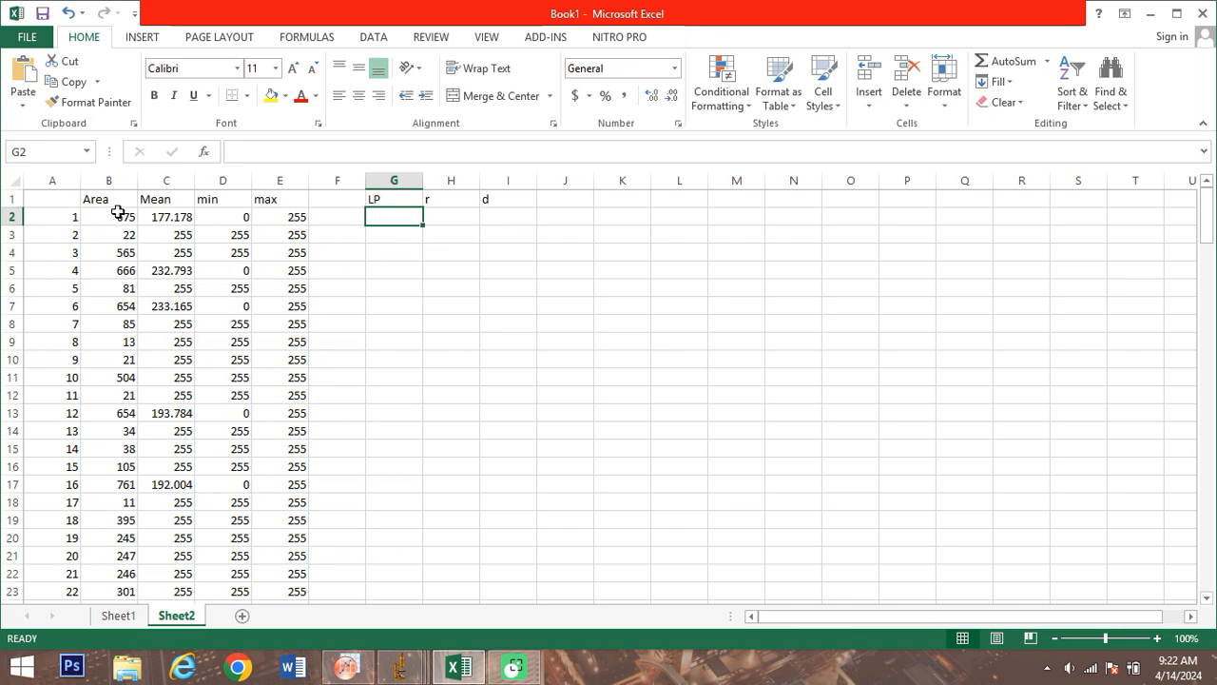
Enter the formula =B2/PI() in cell G2 to divide the first particle's area by pi.
{"action": "left_click_drag", "start_coordinate": [114, 202], "coordinate": [112, 397]}
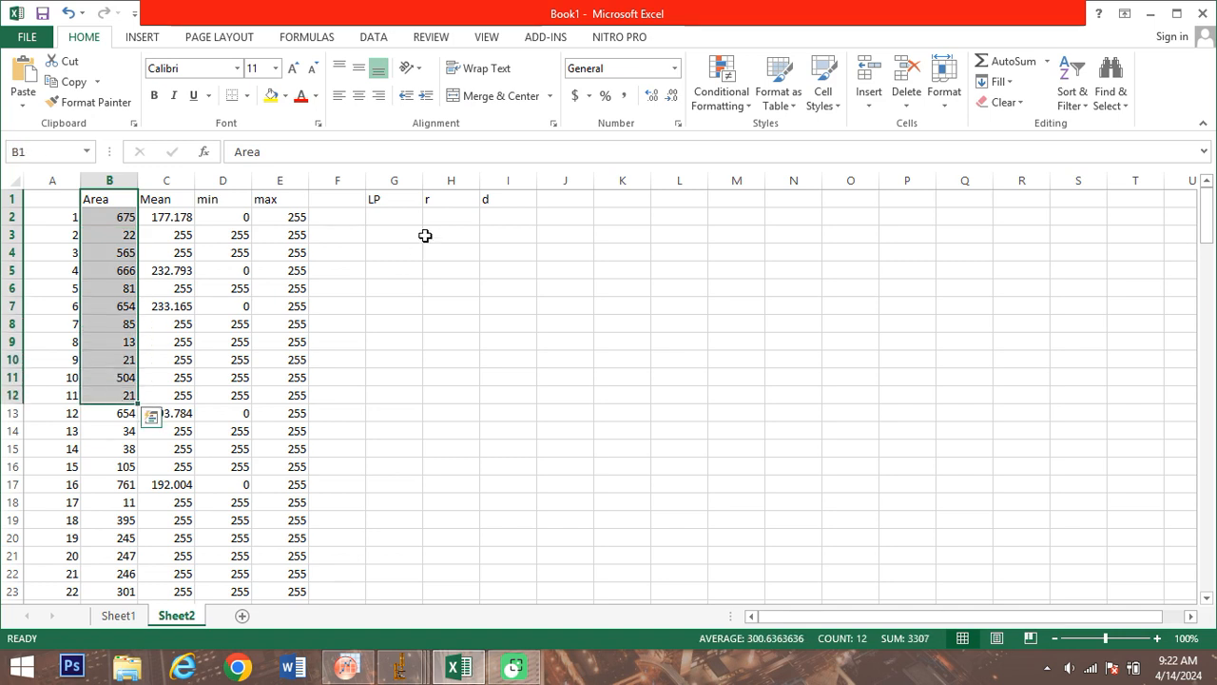
{"action": "left_click", "coordinate": [392, 220]}
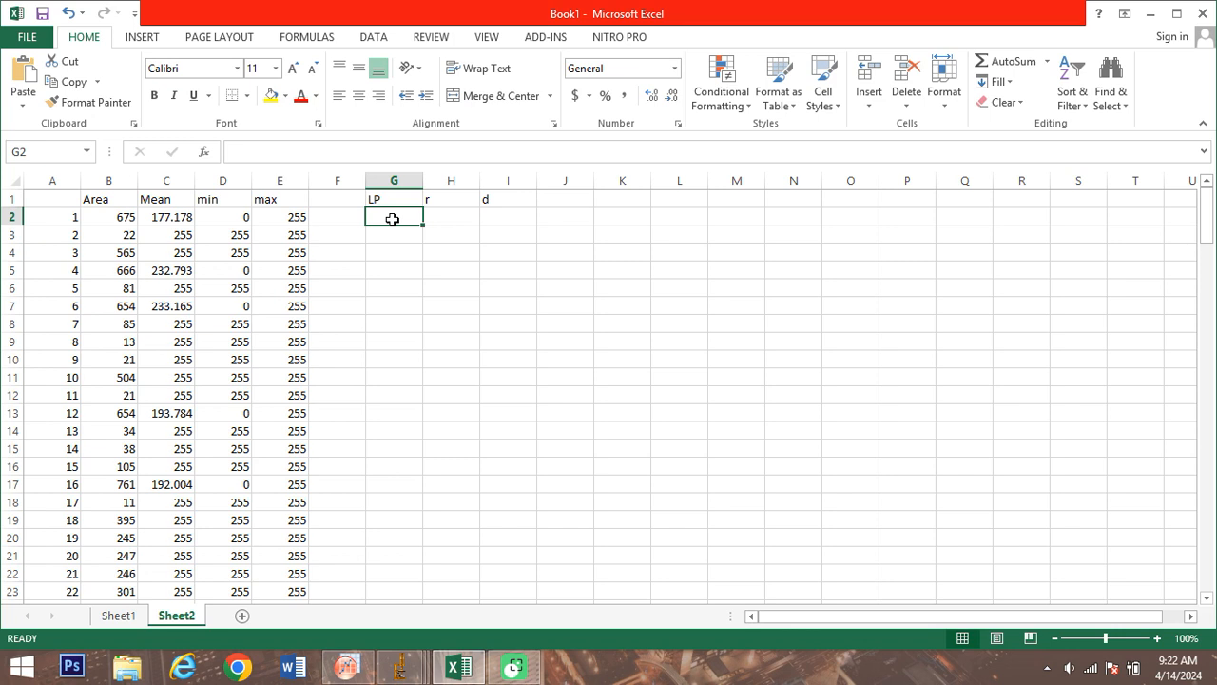
{"action": "type", "text": "="}
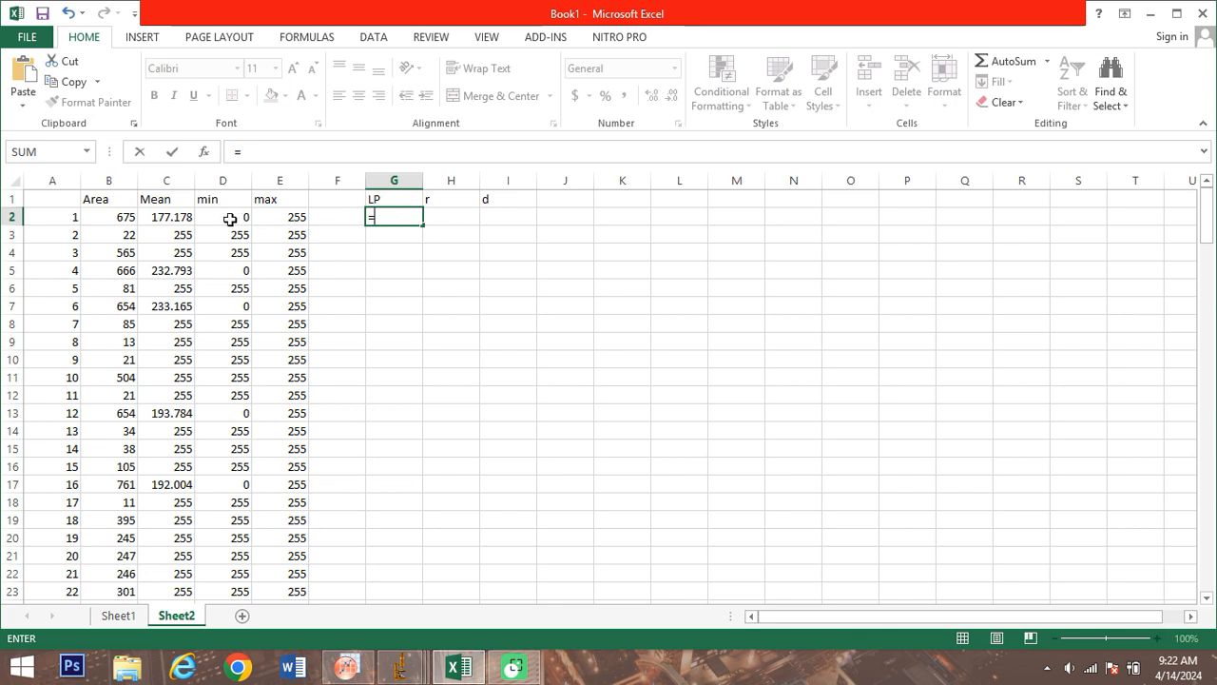
{"action": "left_click", "coordinate": [124, 217]}
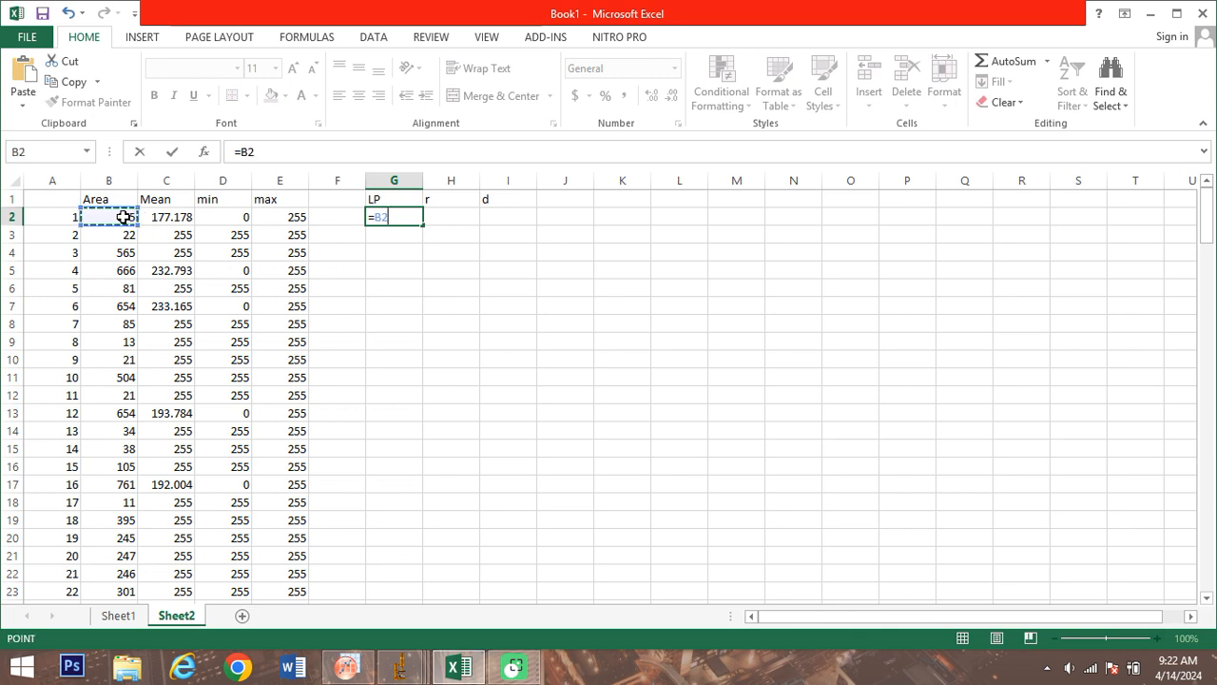
{"action": "type", "text": "//"}
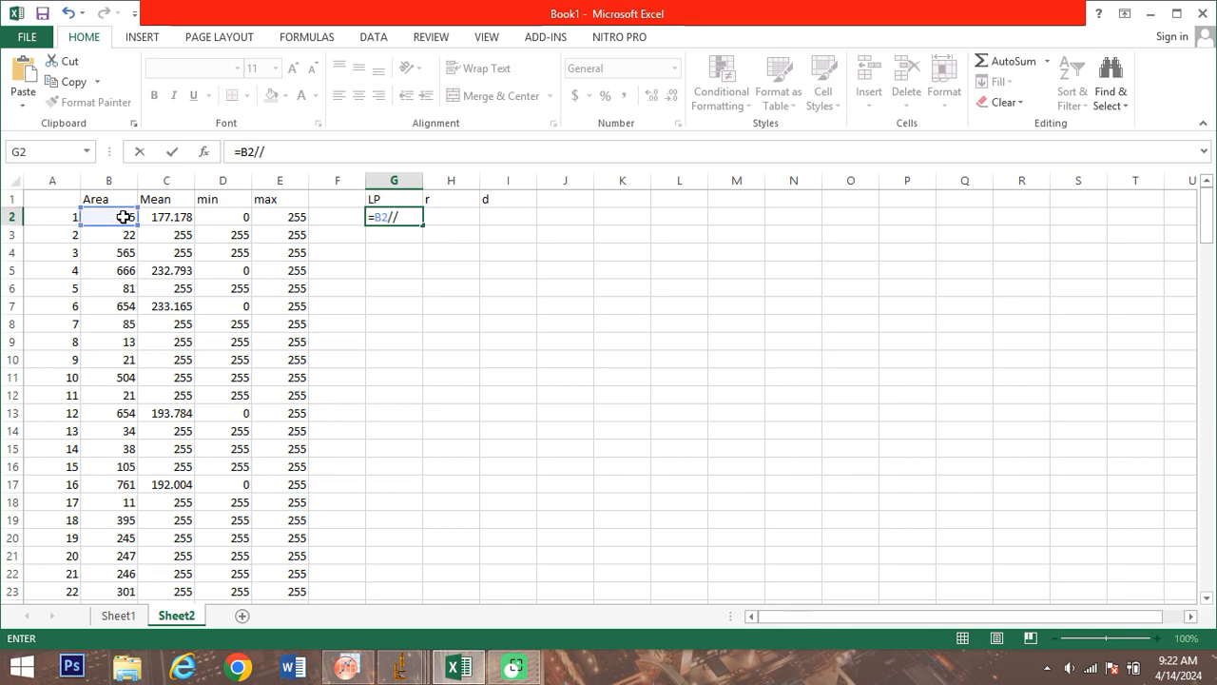
{"action": "key", "text": "BackSpace"}
{"action": "type", "text": "PI"}
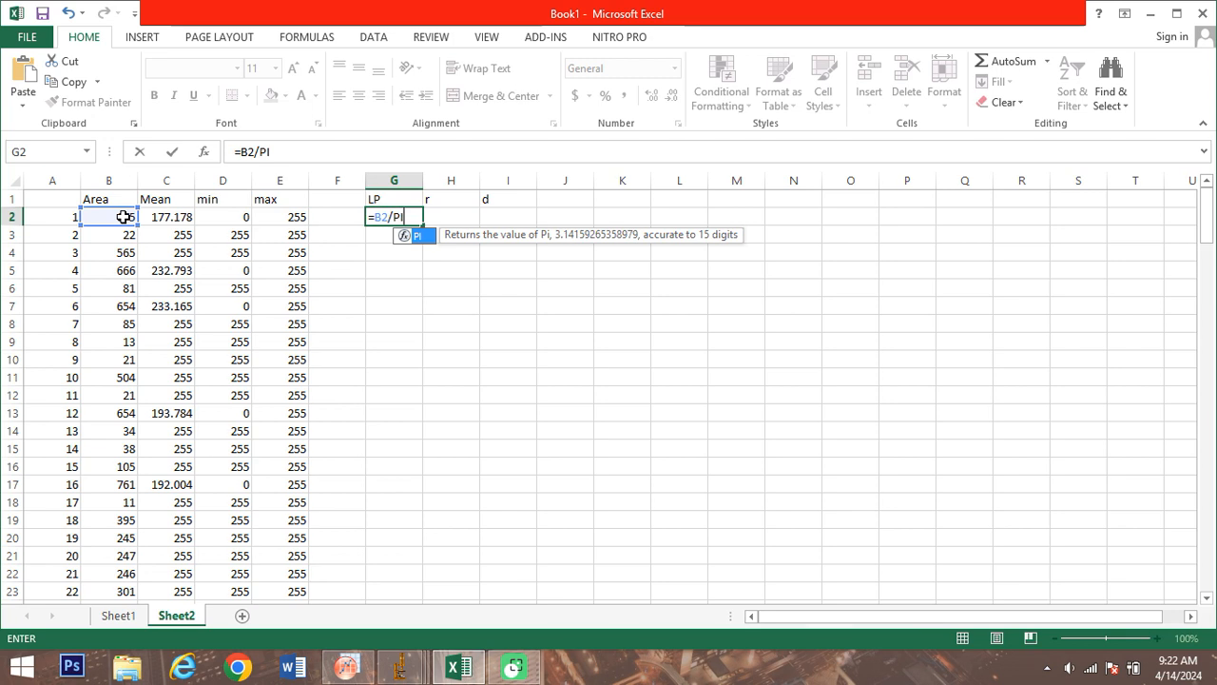
{"action": "type", "text": "("}
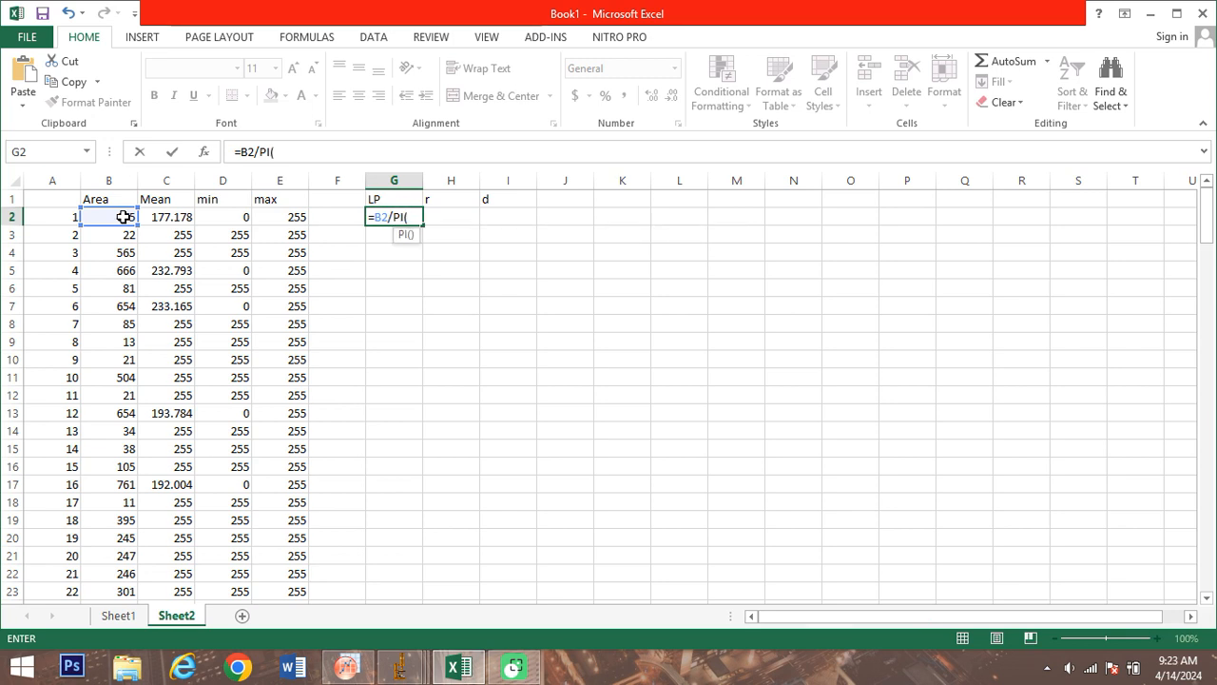
{"action": "type", "text": "_"}
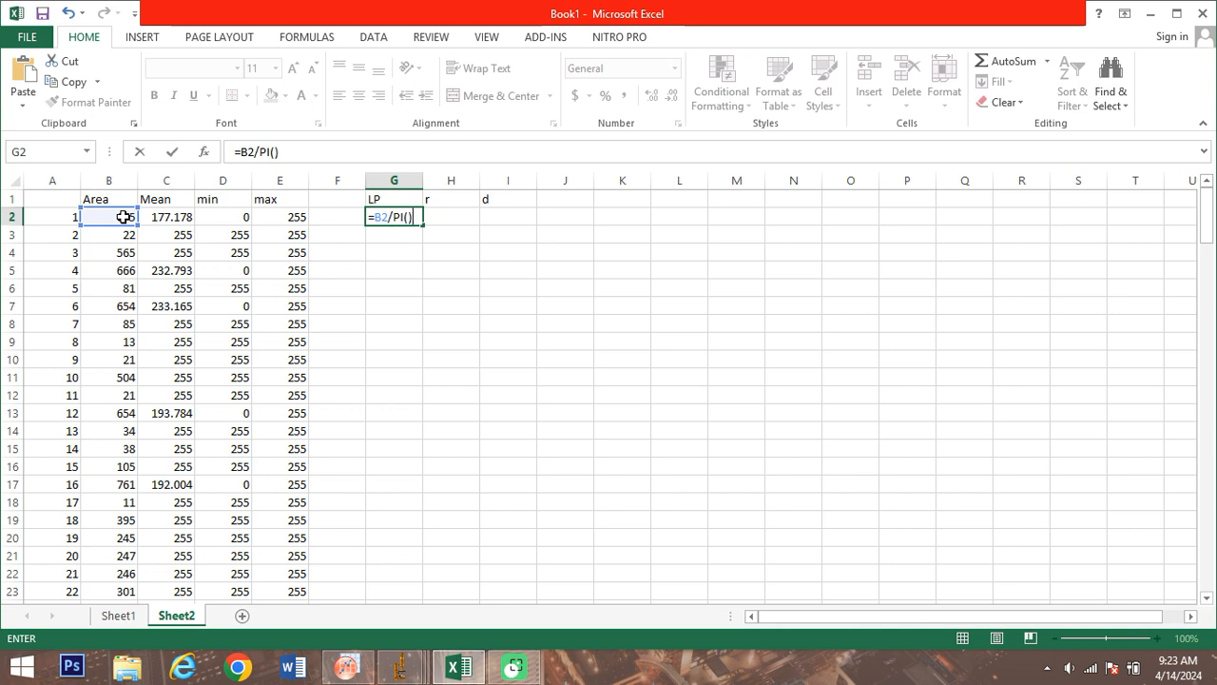
{"action": "key", "text": "Return"}
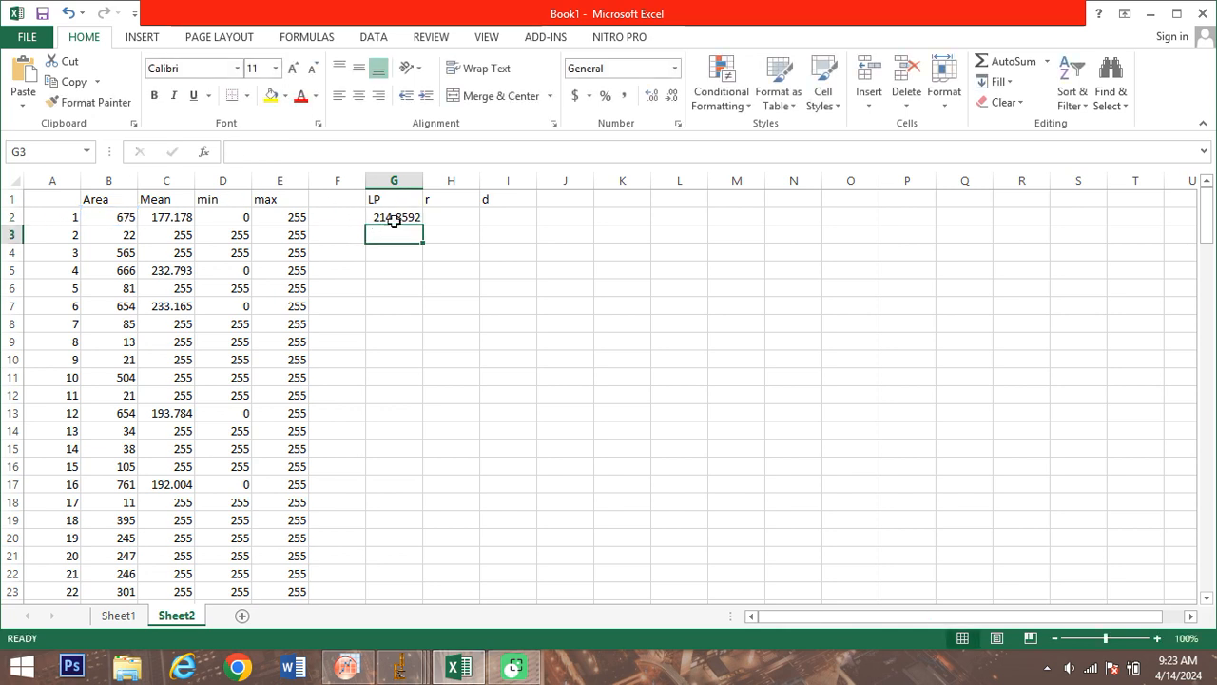
Calculate the first particle's radius in cell H2 with the formula =SQRT(G2).
{"action": "left_click", "coordinate": [450, 217]}
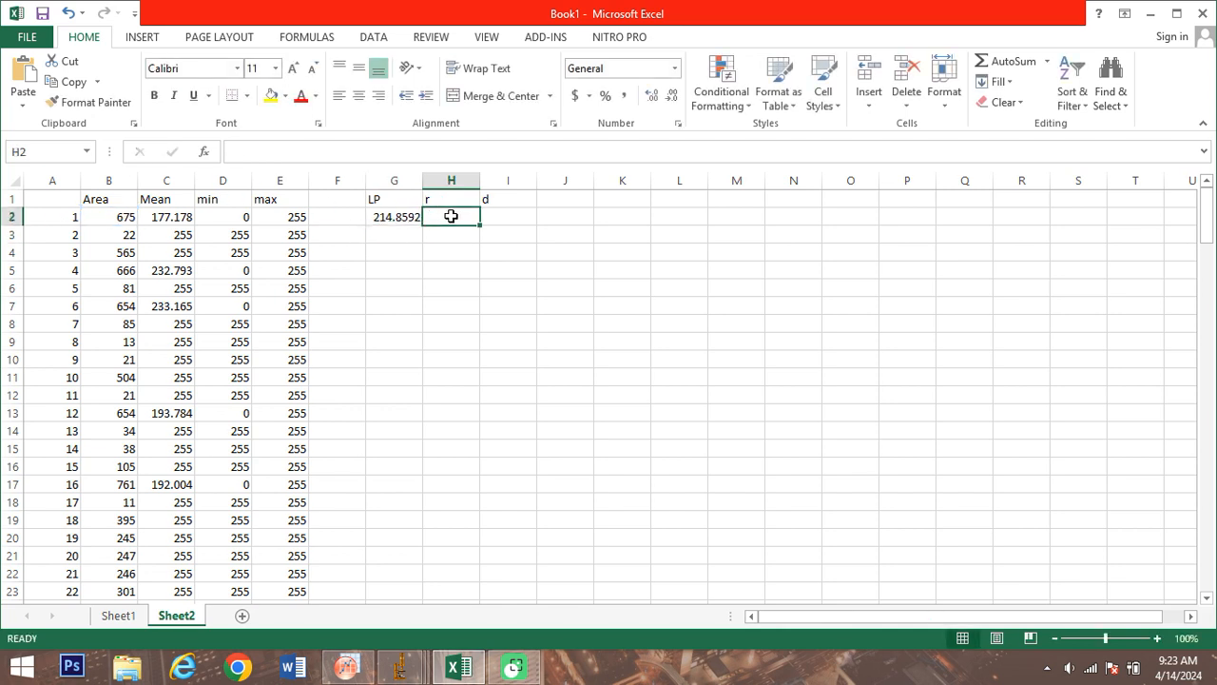
{"action": "type", "text": "="}
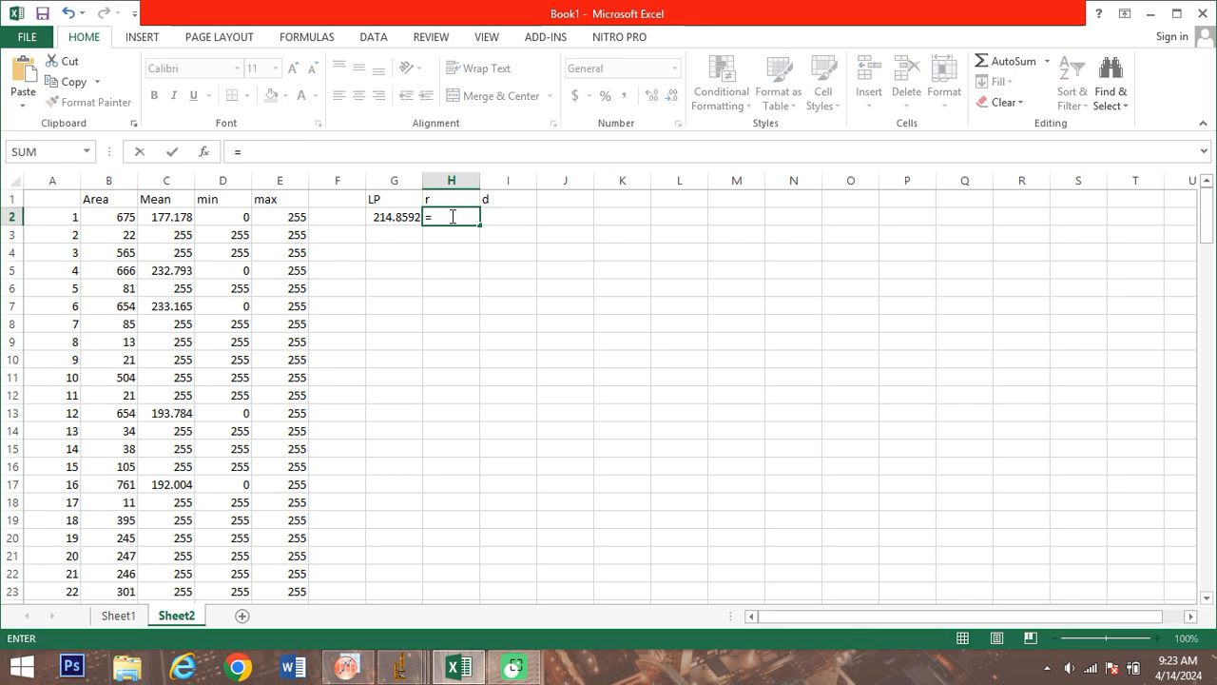
{"action": "type", "text": "S"}
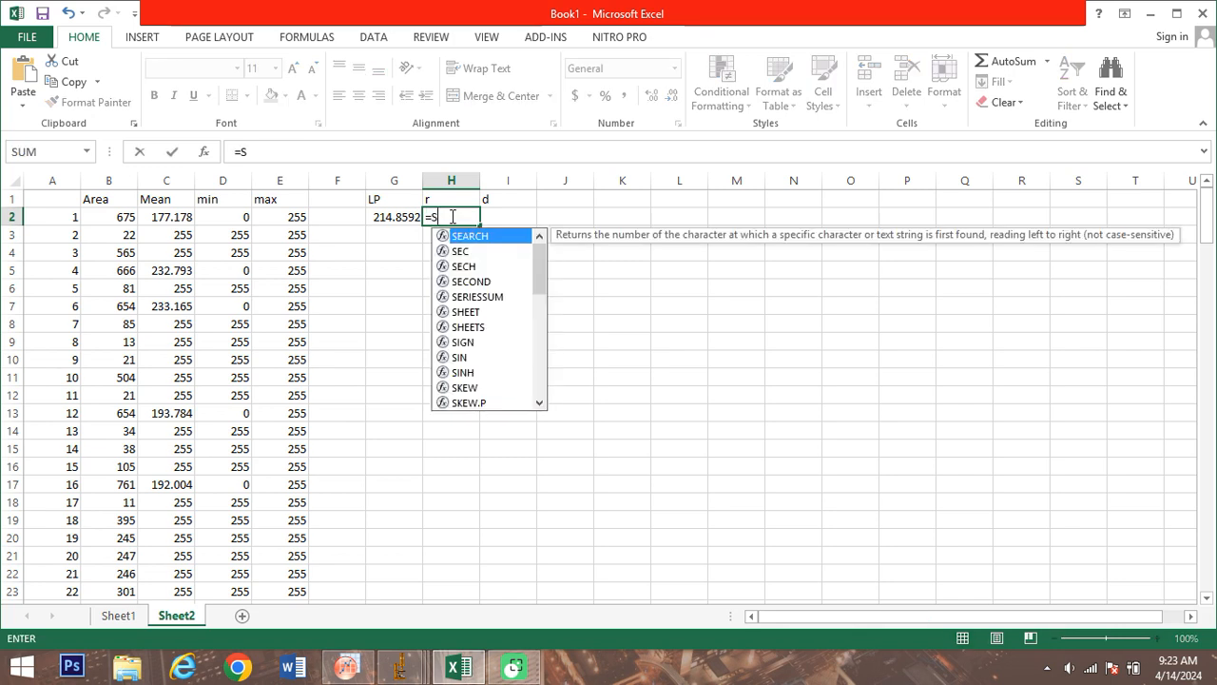
{"action": "type", "text": "QRT"}
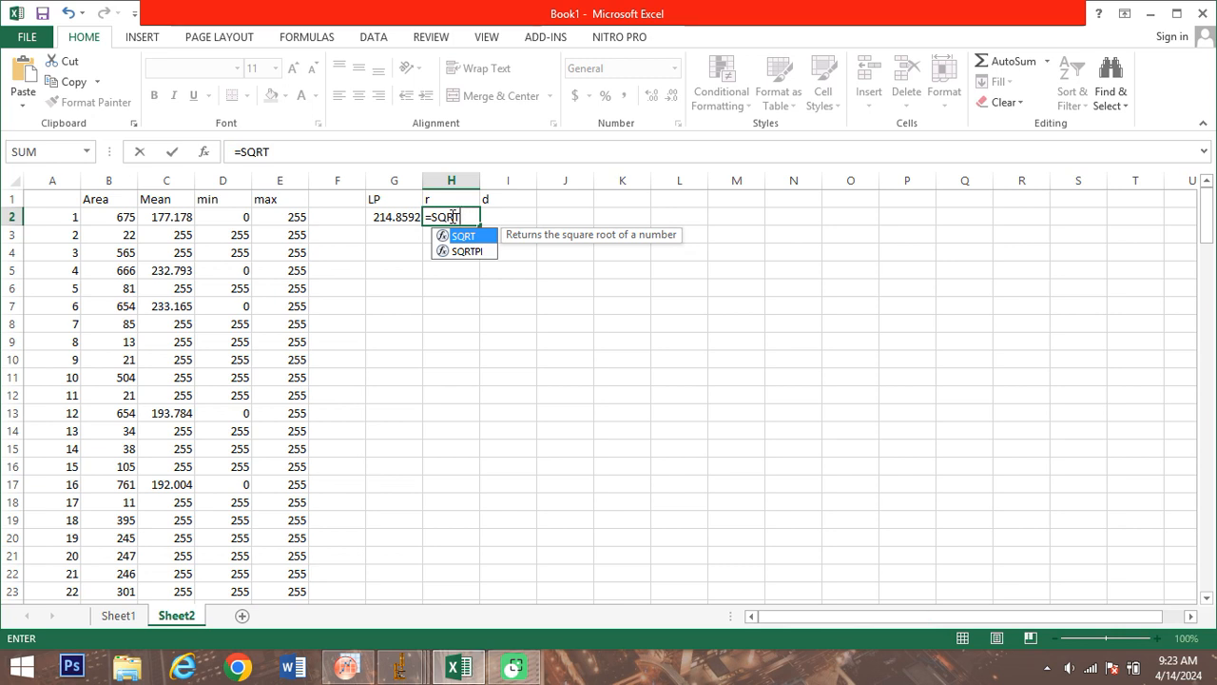
{"action": "type", "text": "("}
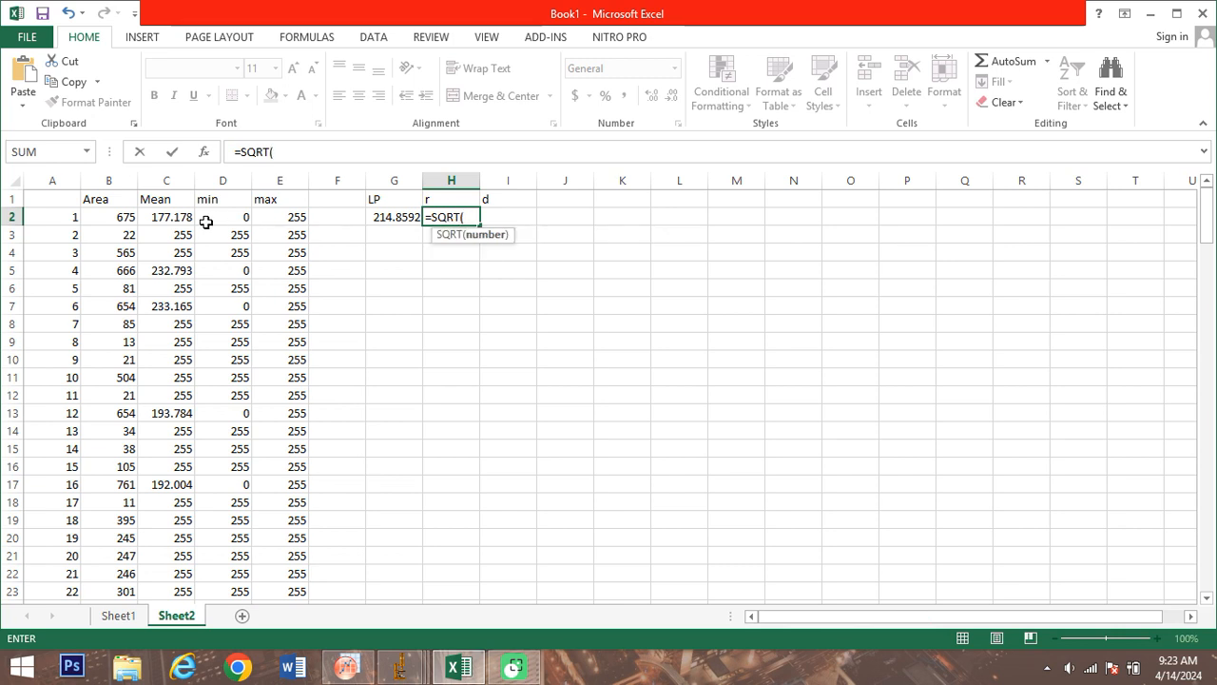
{"action": "left_click", "coordinate": [398, 217]}
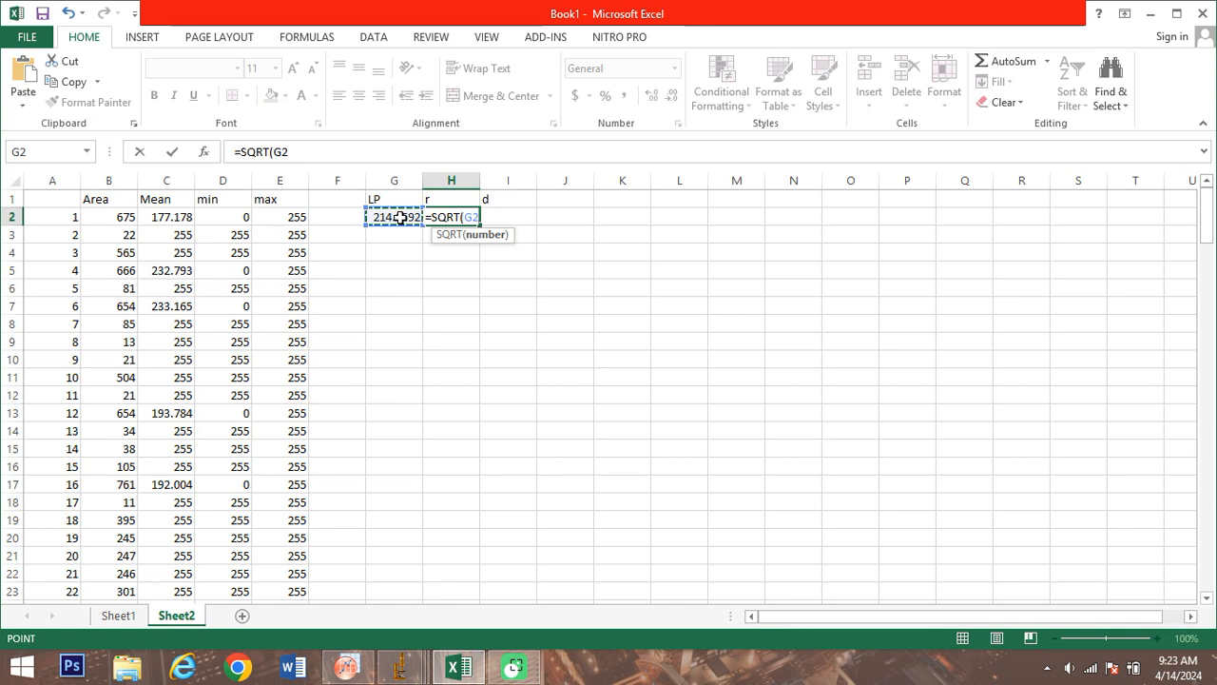
{"action": "key", "text": "Return"}
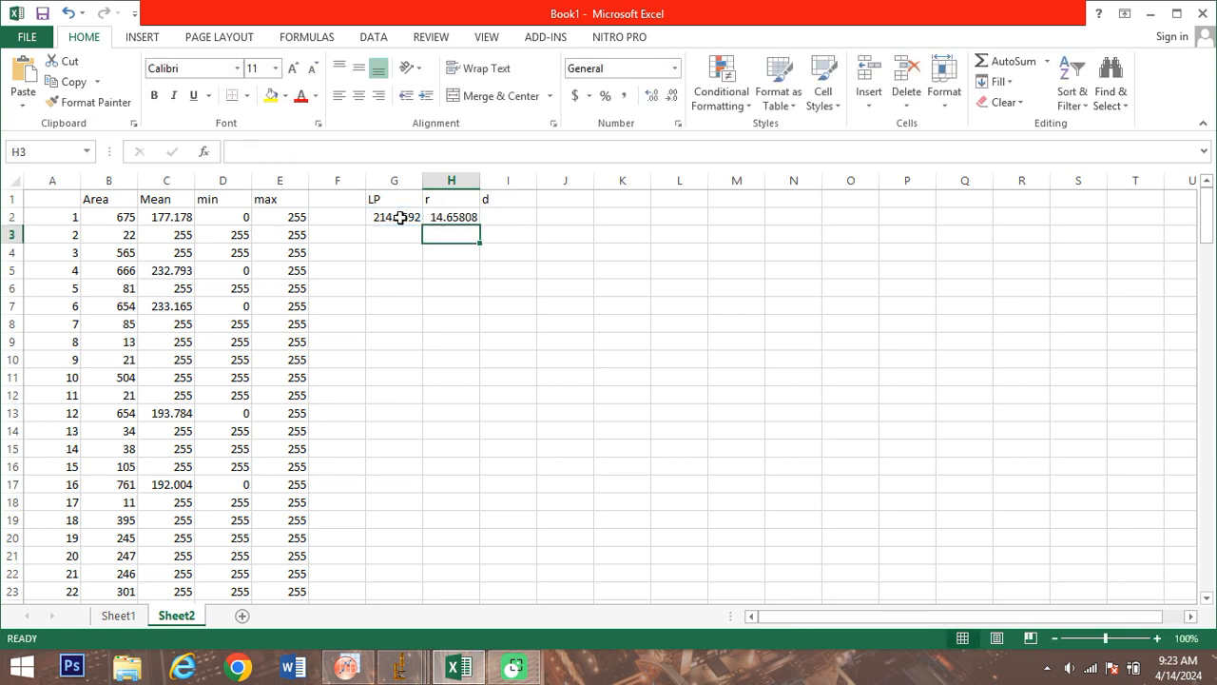
Calculate the first particle's diameter in cell I2 with the formula =2*(H2).
{"action": "left_click", "coordinate": [519, 220]}
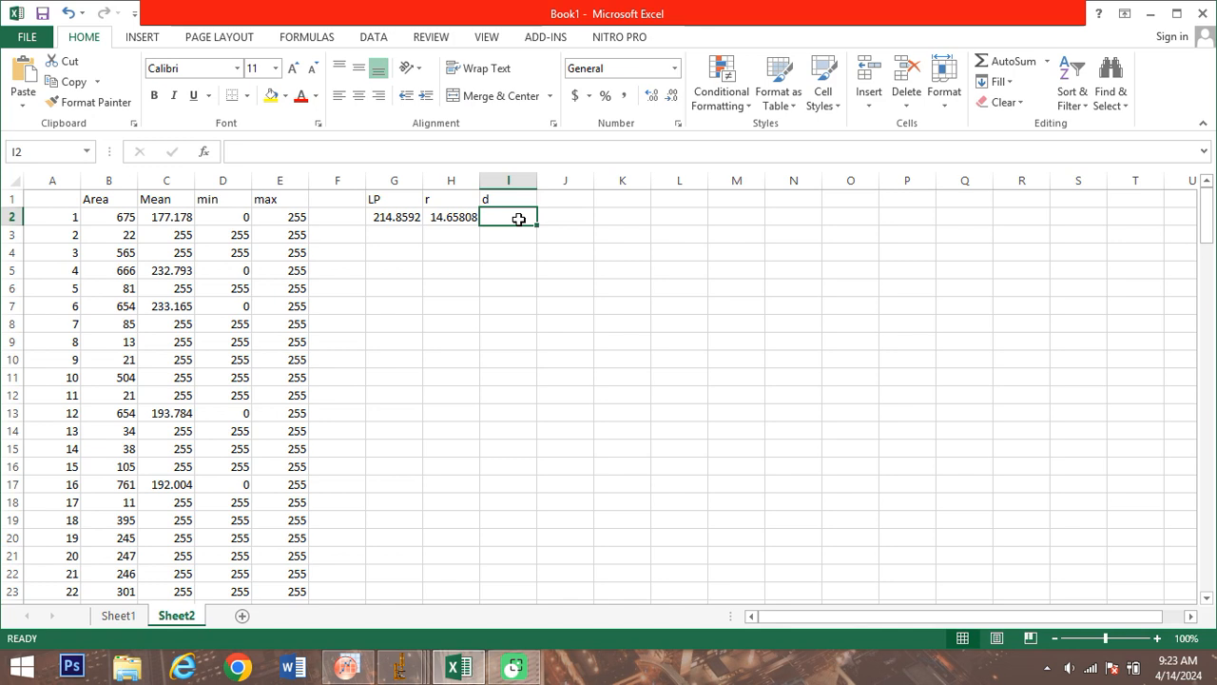
{"action": "type", "text": "=2"}
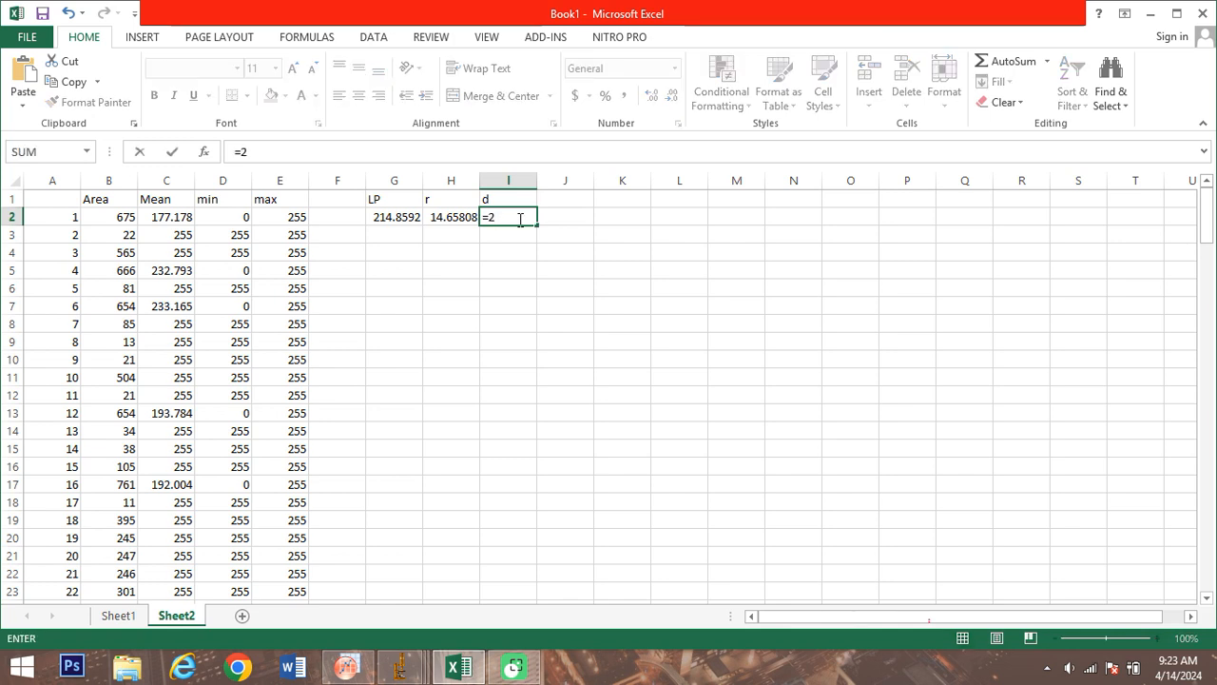
{"action": "type", "text": "*("}
{"action": "left_click", "coordinate": [445, 218]}
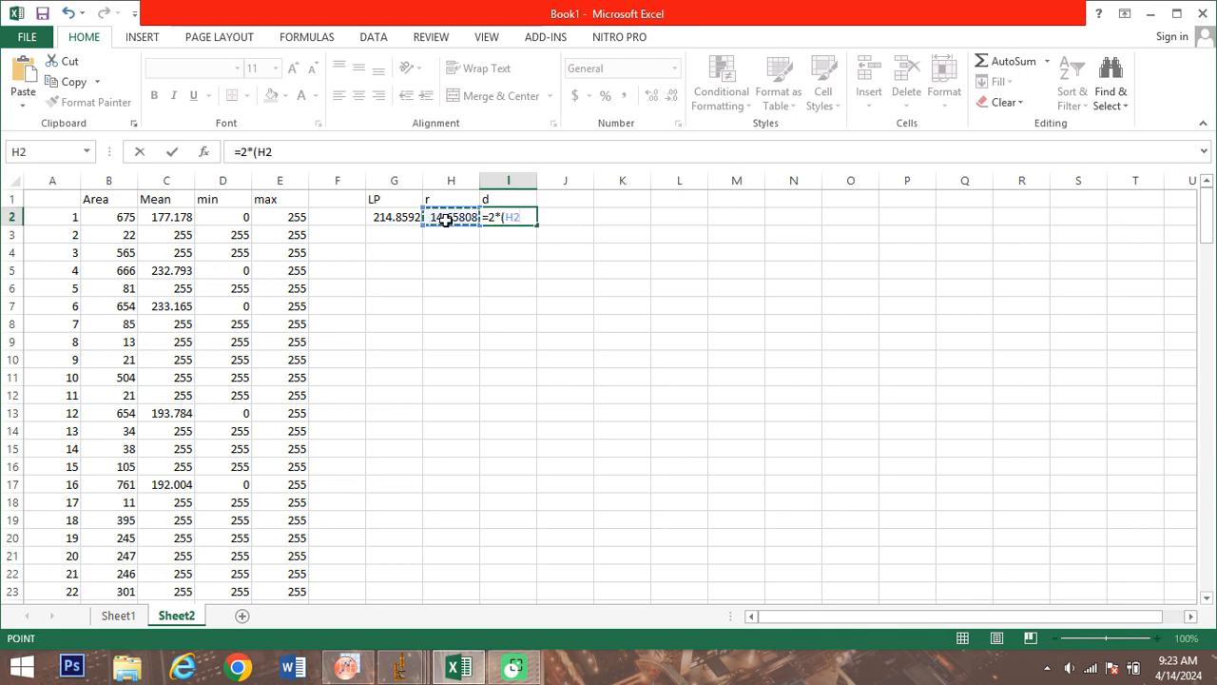
{"action": "type", "text": ")"}
{"action": "key", "text": "Return"}
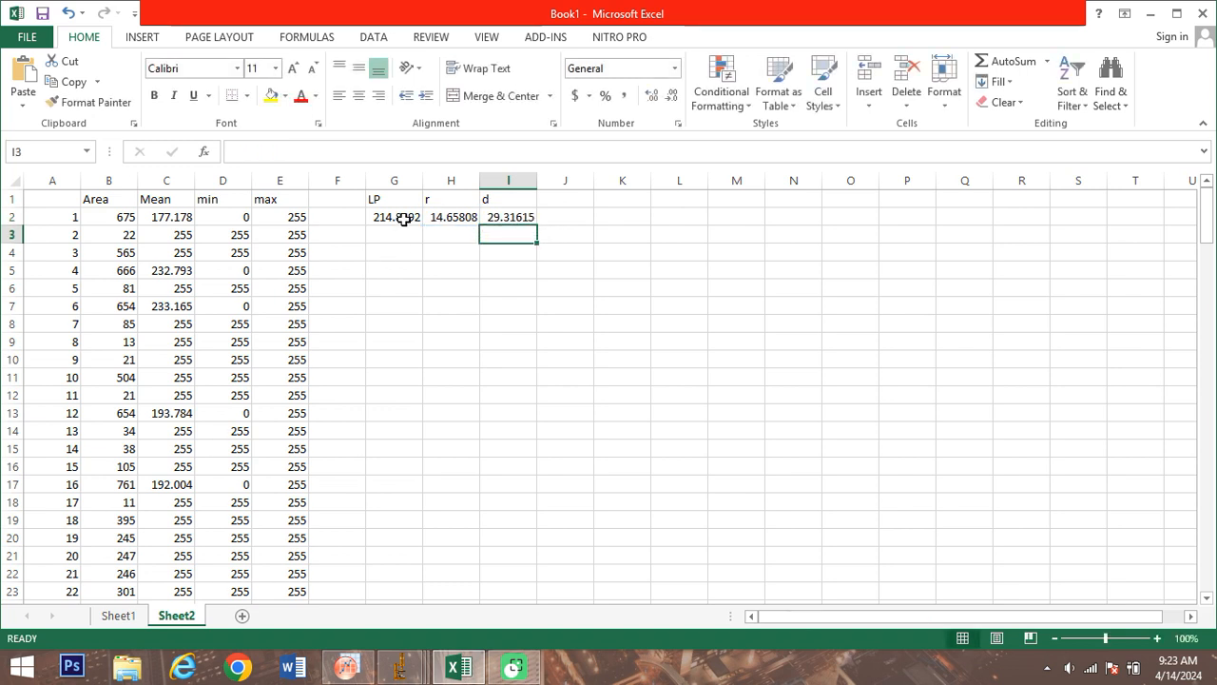
Fill the LP, r and d formulas from G2:I2 down to row 164 for all particles.
{"action": "left_click", "coordinate": [404, 218]}
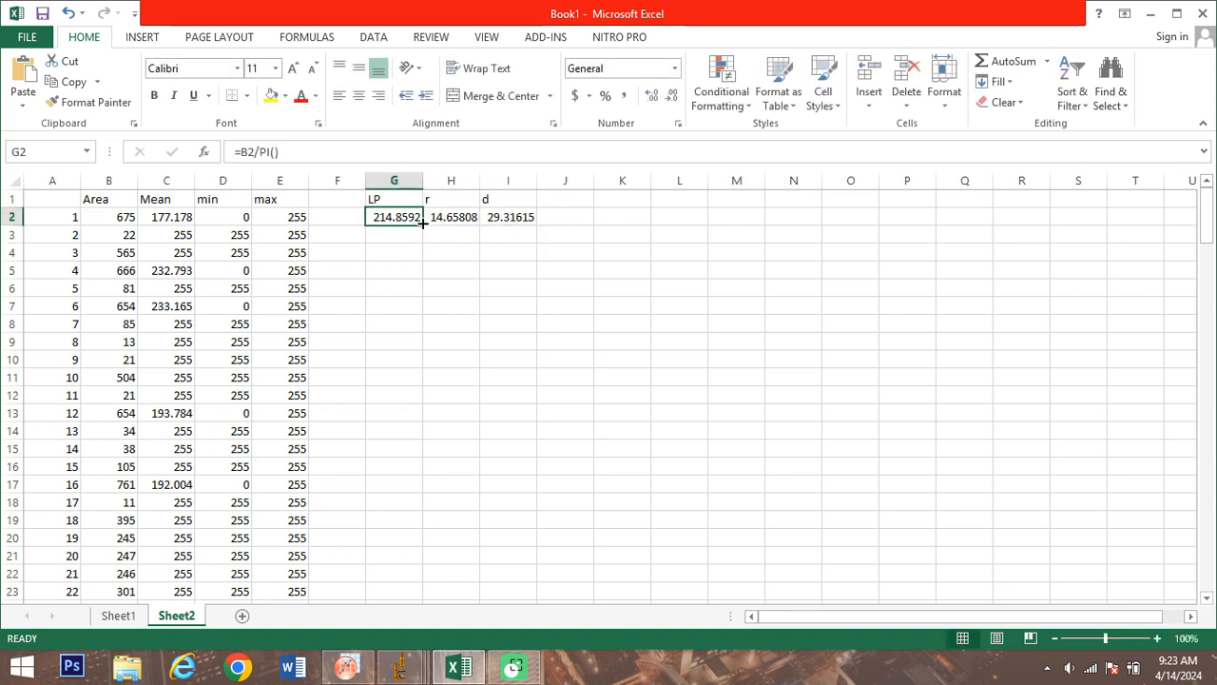
{"action": "left_click_drag", "start_coordinate": [422, 222], "coordinate": [508, 579]}
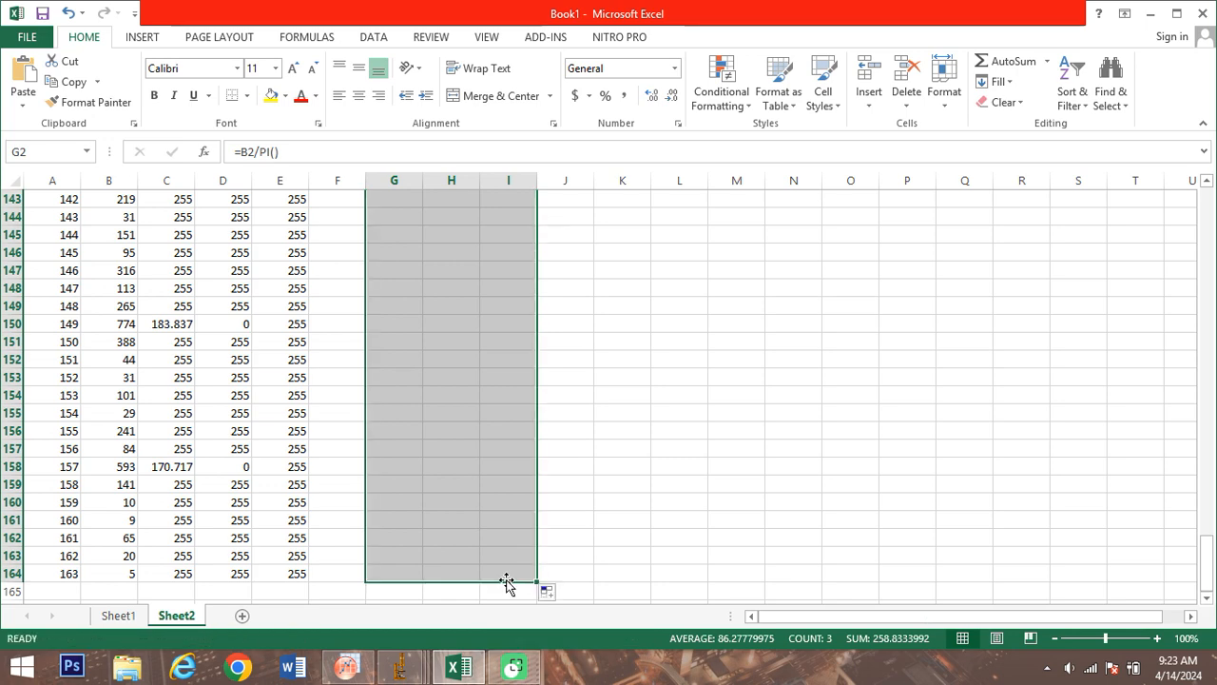
{"action": "left_click_drag", "start_coordinate": [1208, 571], "coordinate": [1208, 217]}
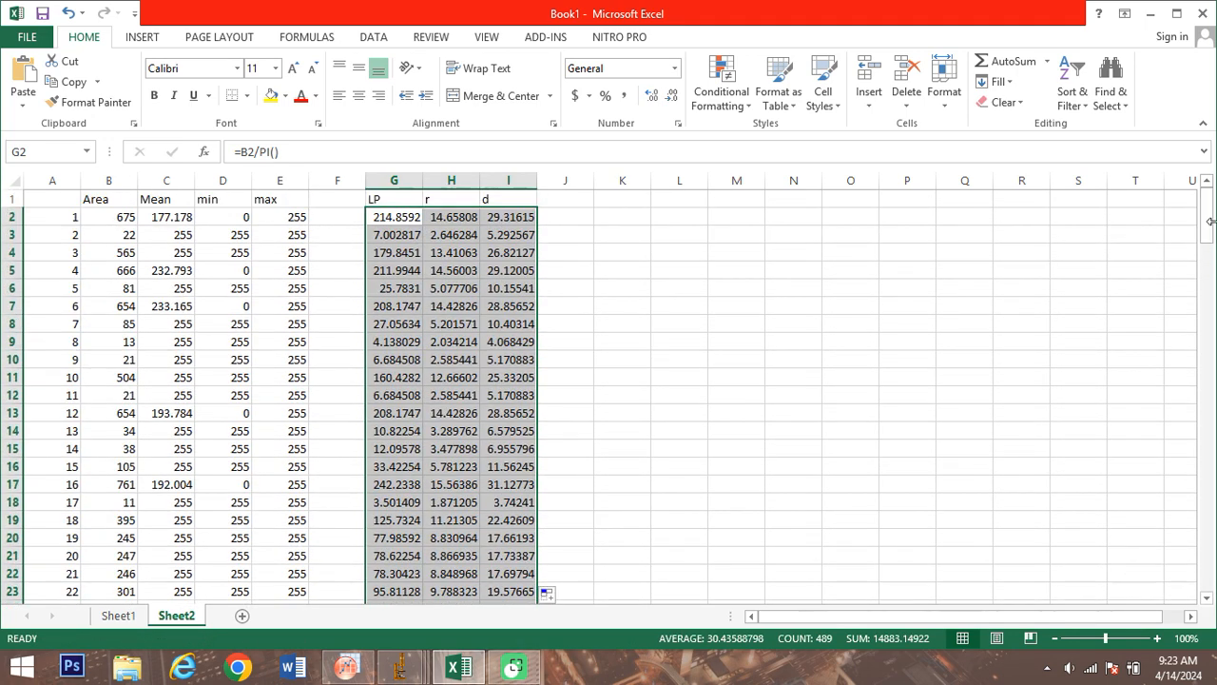
{"action": "left_click", "coordinate": [568, 250]}
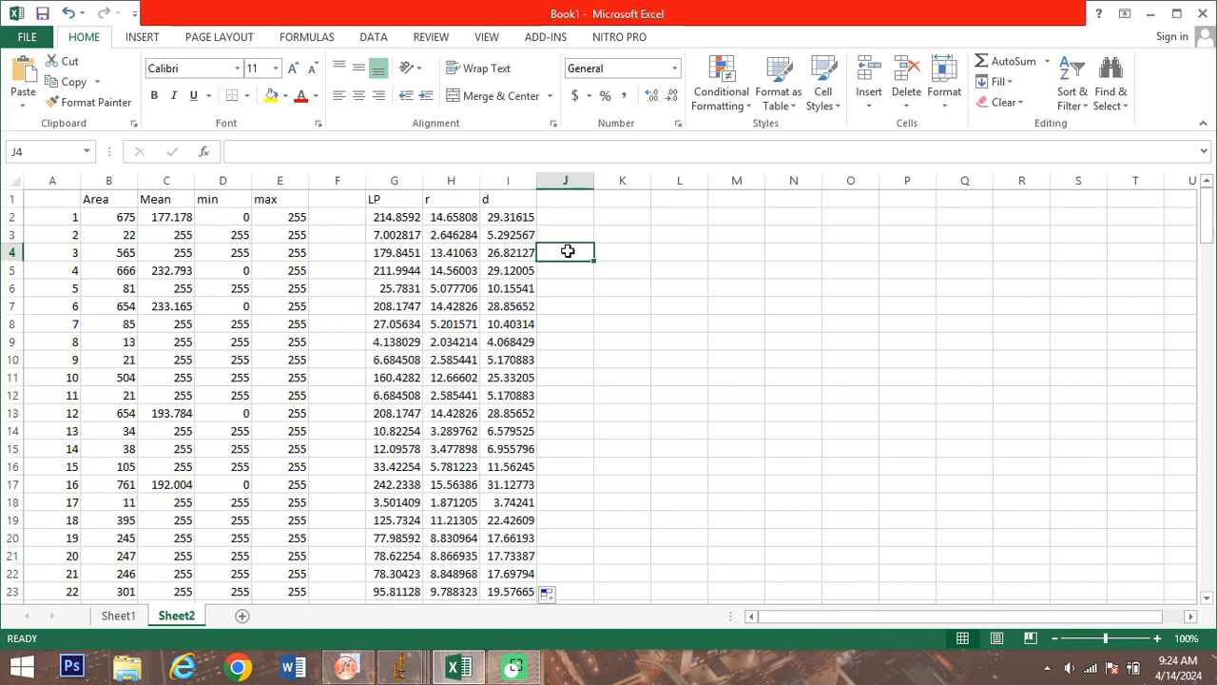
Copy the calculated diameters in I2:I164.
{"action": "left_click", "coordinate": [516, 218]}
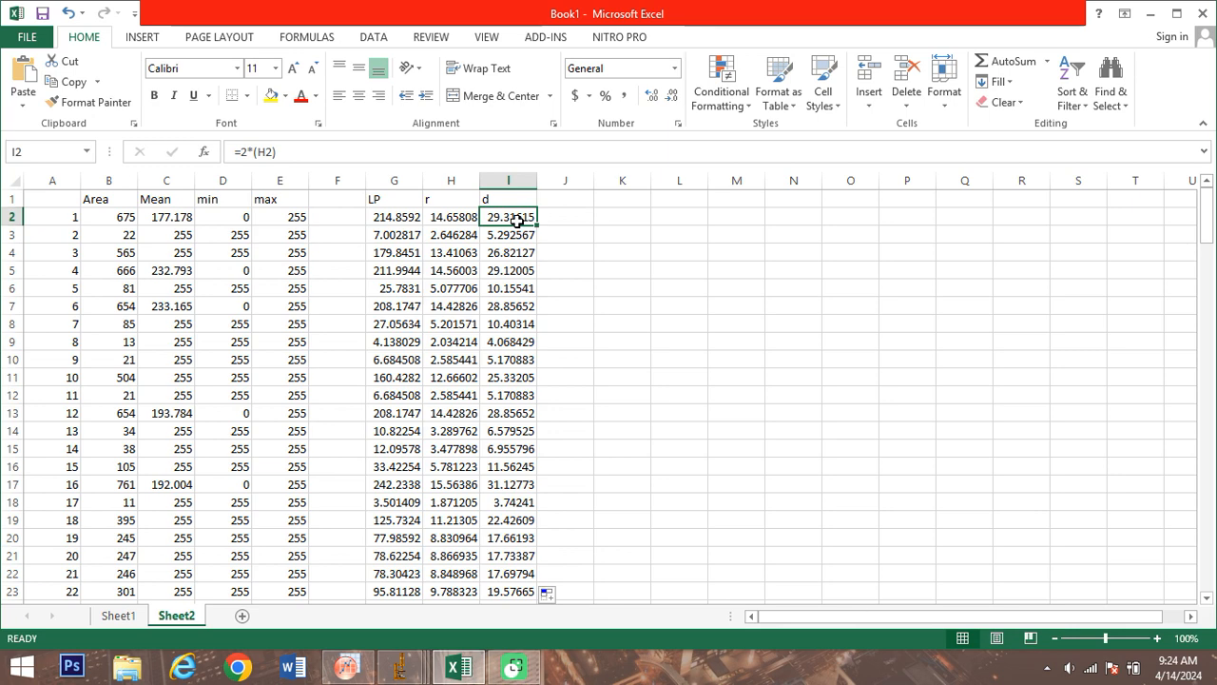
{"action": "key", "text": "ctrl+shift+Down"}
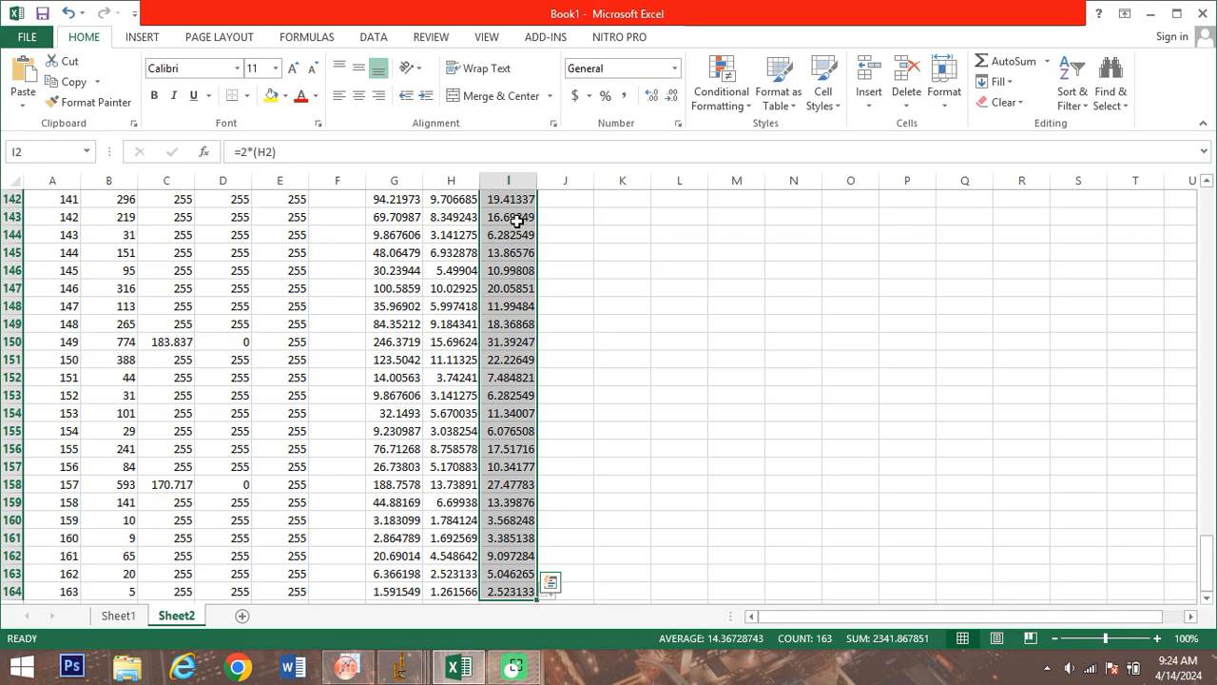
{"action": "key", "text": "ctrl+c"}
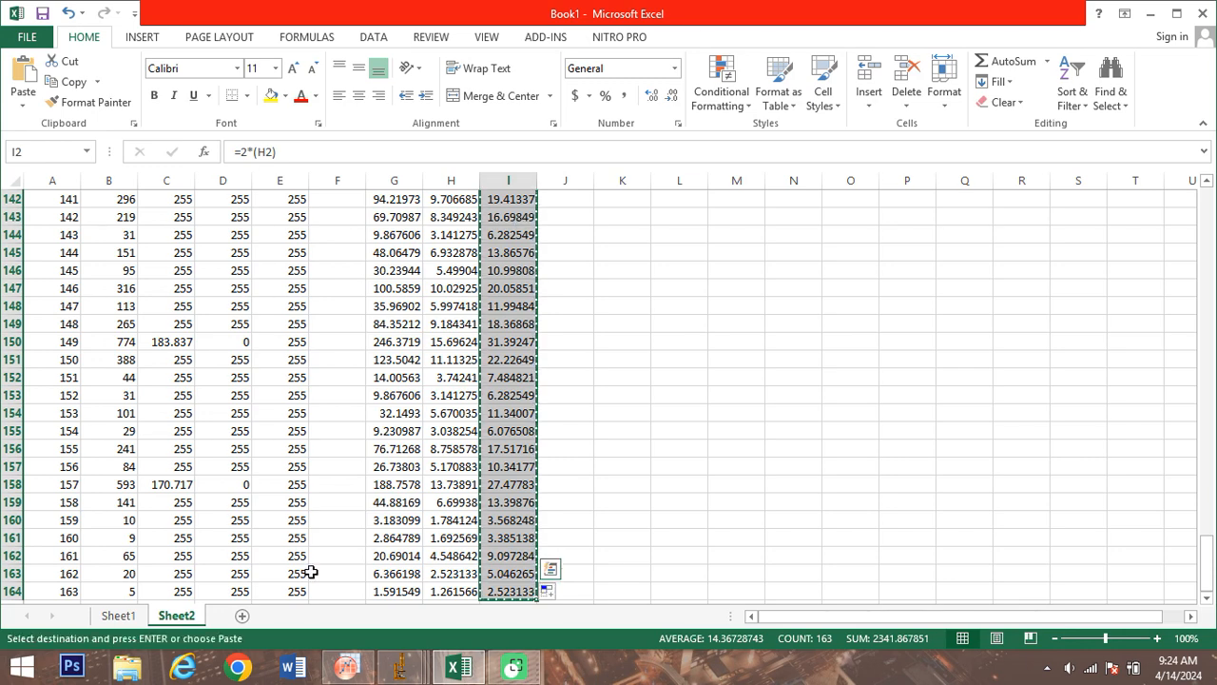
Switch to OriginPro and paste the copied diameters into column B(Y) of Book1, starting at row 1.
{"action": "left_click", "coordinate": [350, 669]}
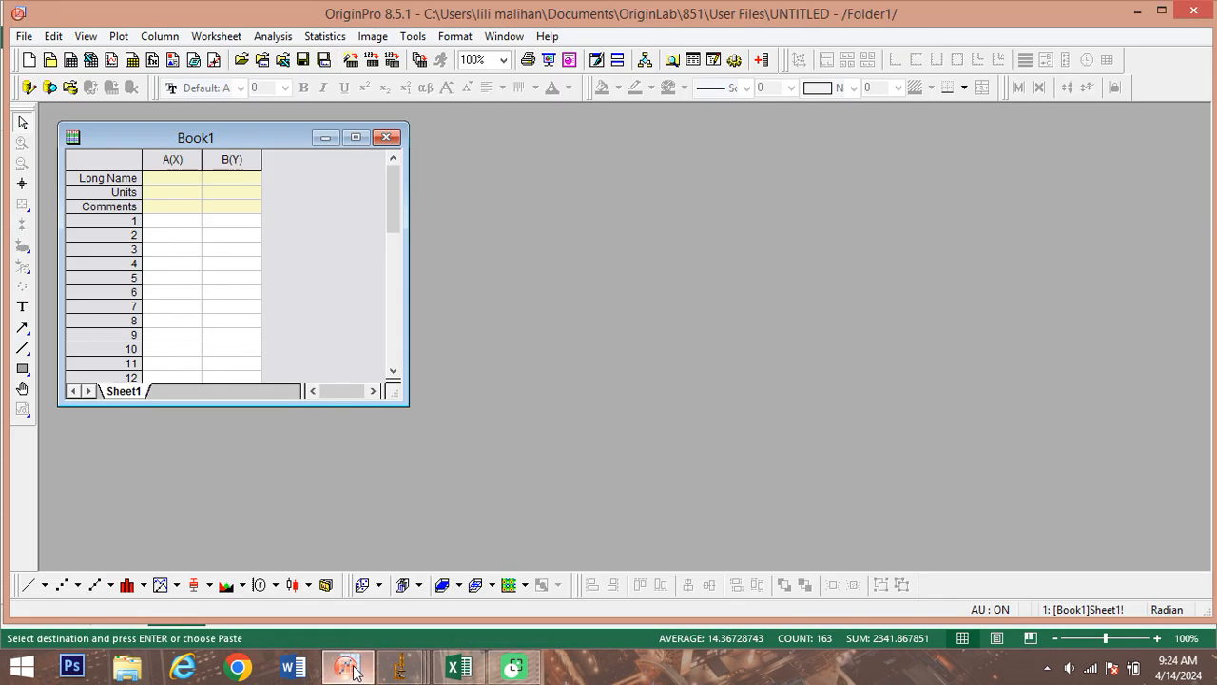
{"action": "left_click", "coordinate": [246, 224]}
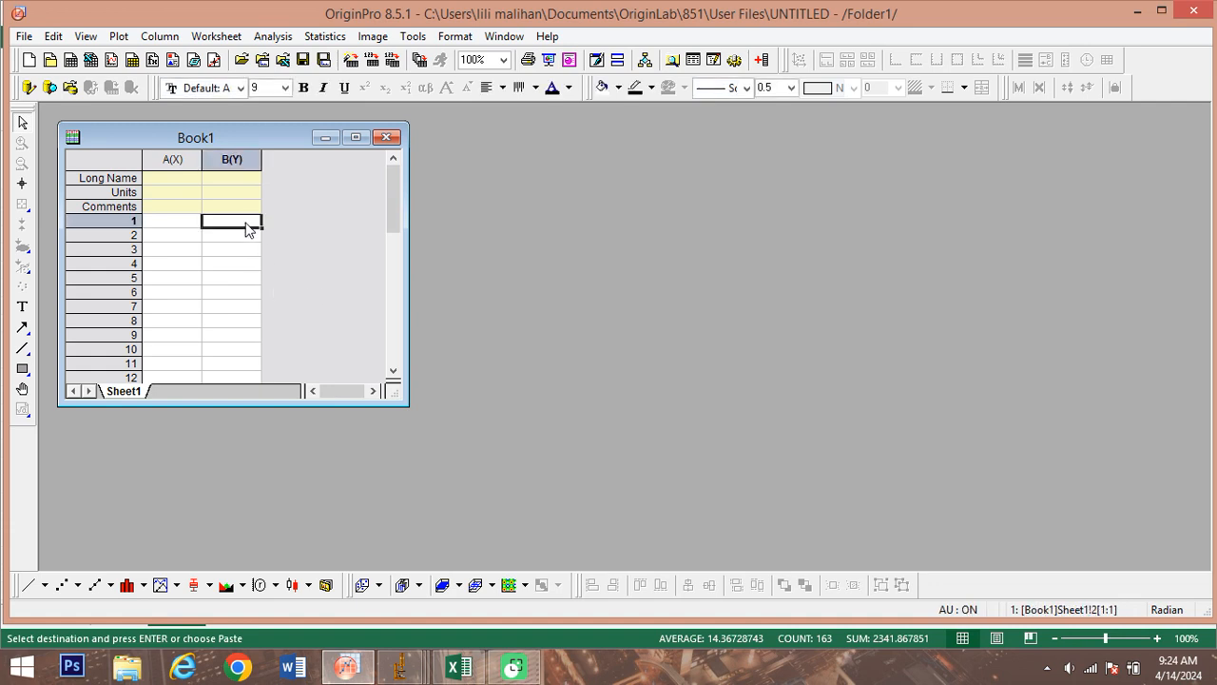
{"action": "right_click", "coordinate": [246, 228]}
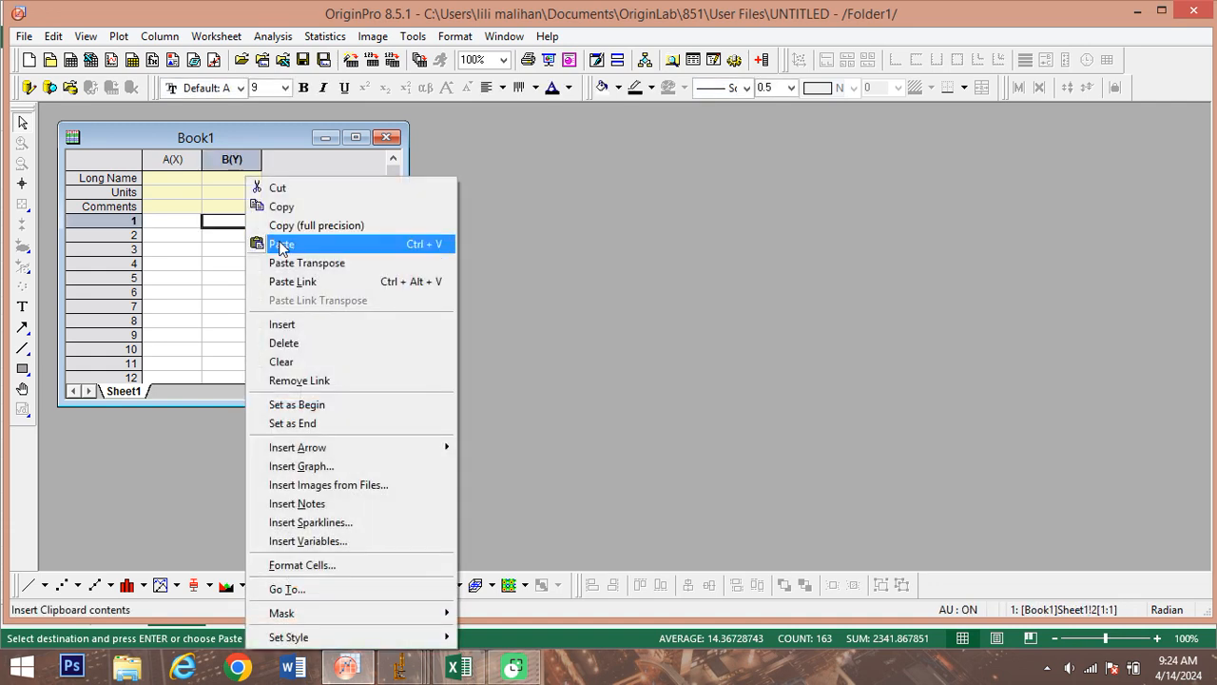
{"action": "left_click", "coordinate": [221, 179]}
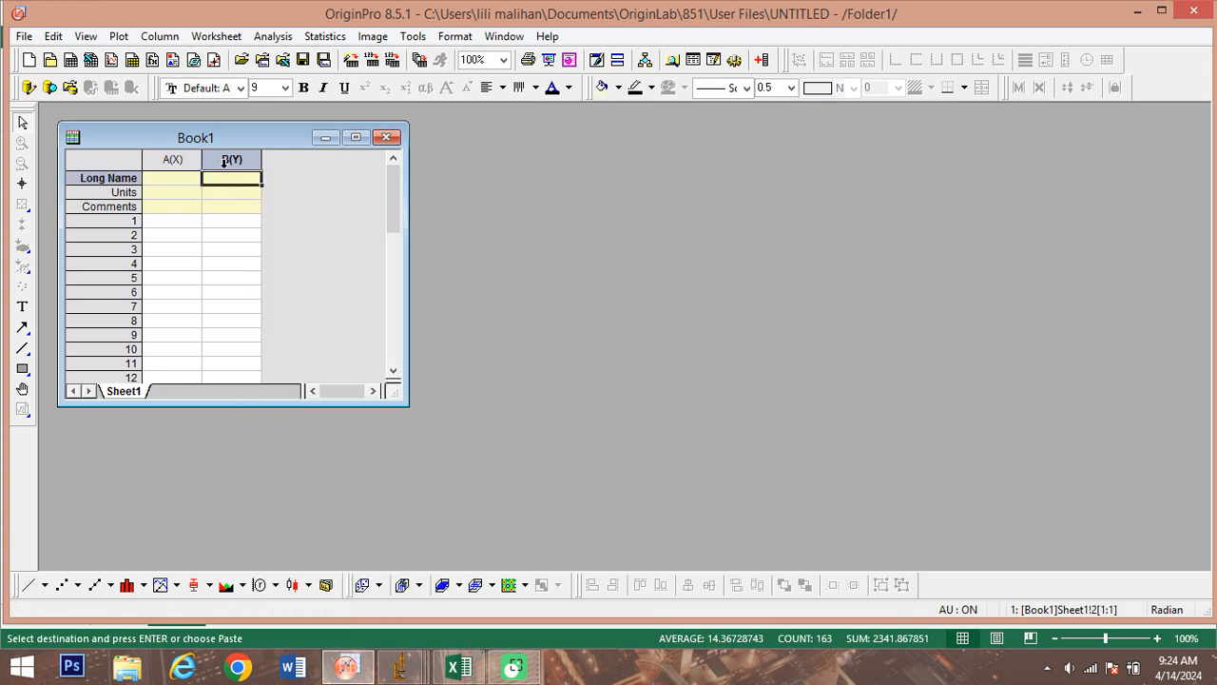
{"action": "left_click", "coordinate": [247, 225]}
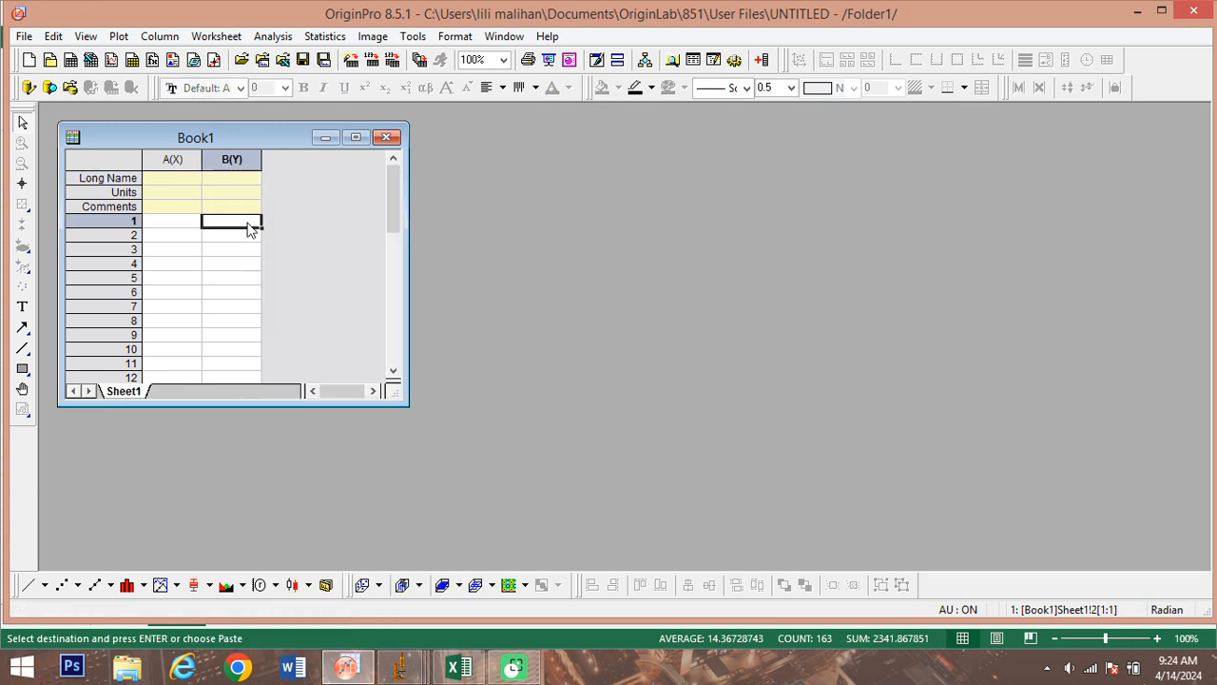
{"action": "right_click", "coordinate": [247, 224]}
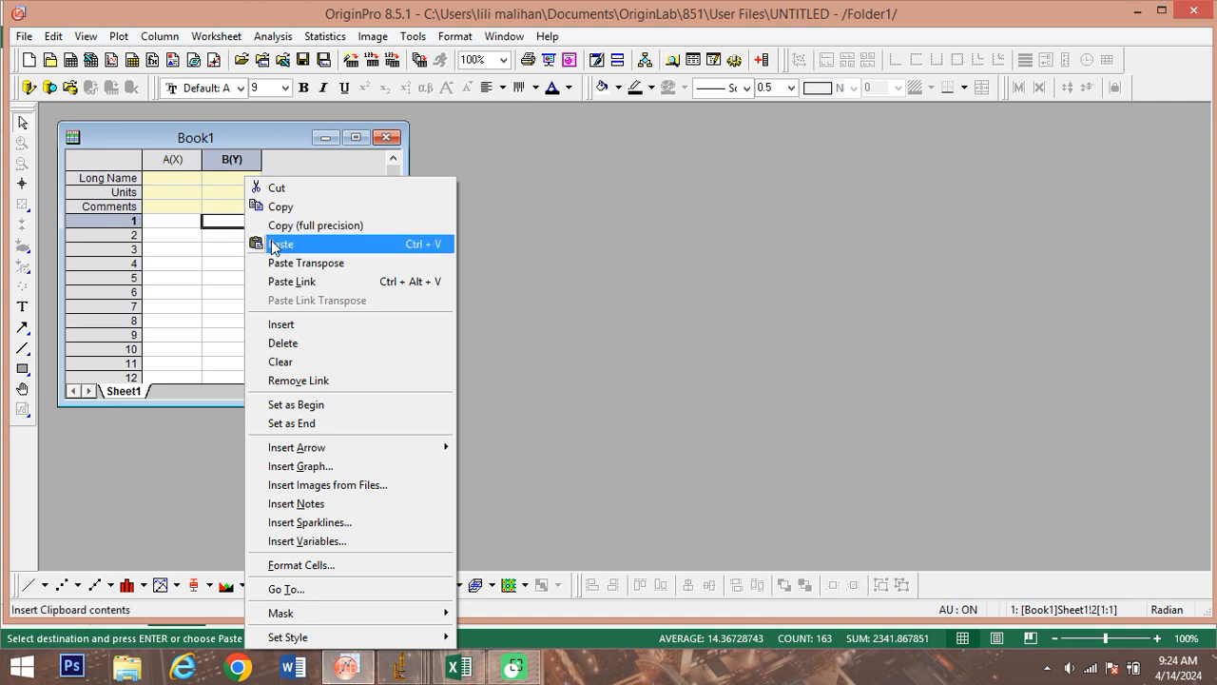
{"action": "left_click", "coordinate": [274, 246]}
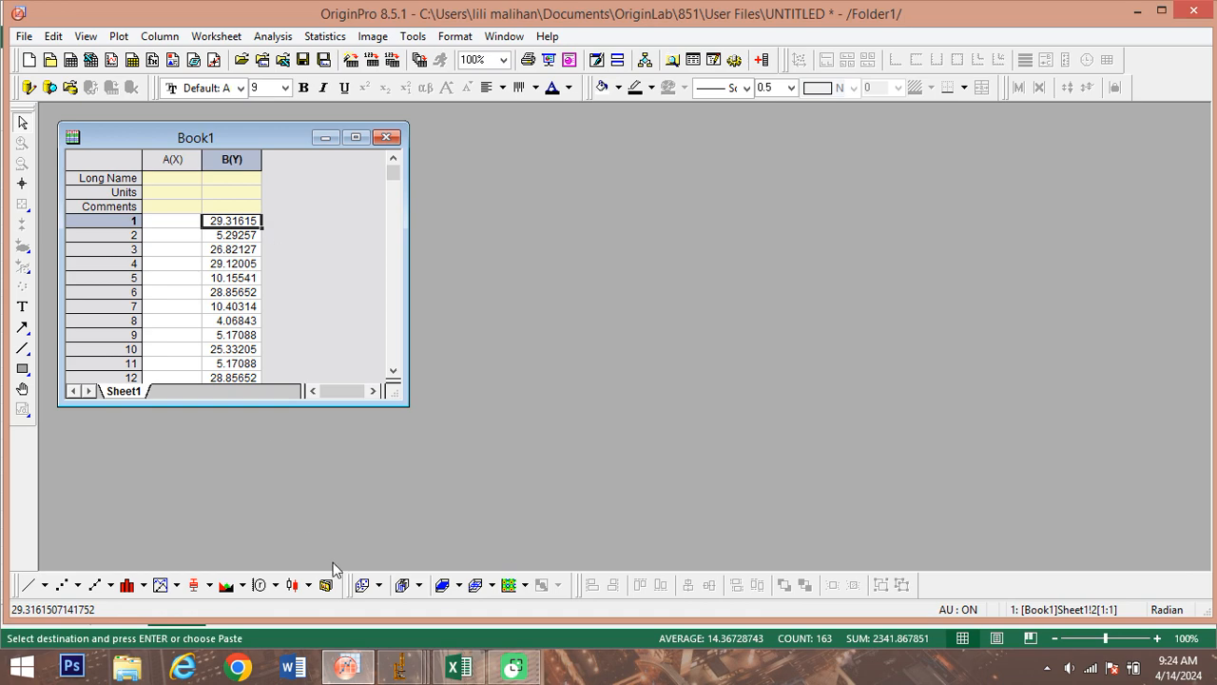
{"action": "left_click", "coordinate": [455, 667]}
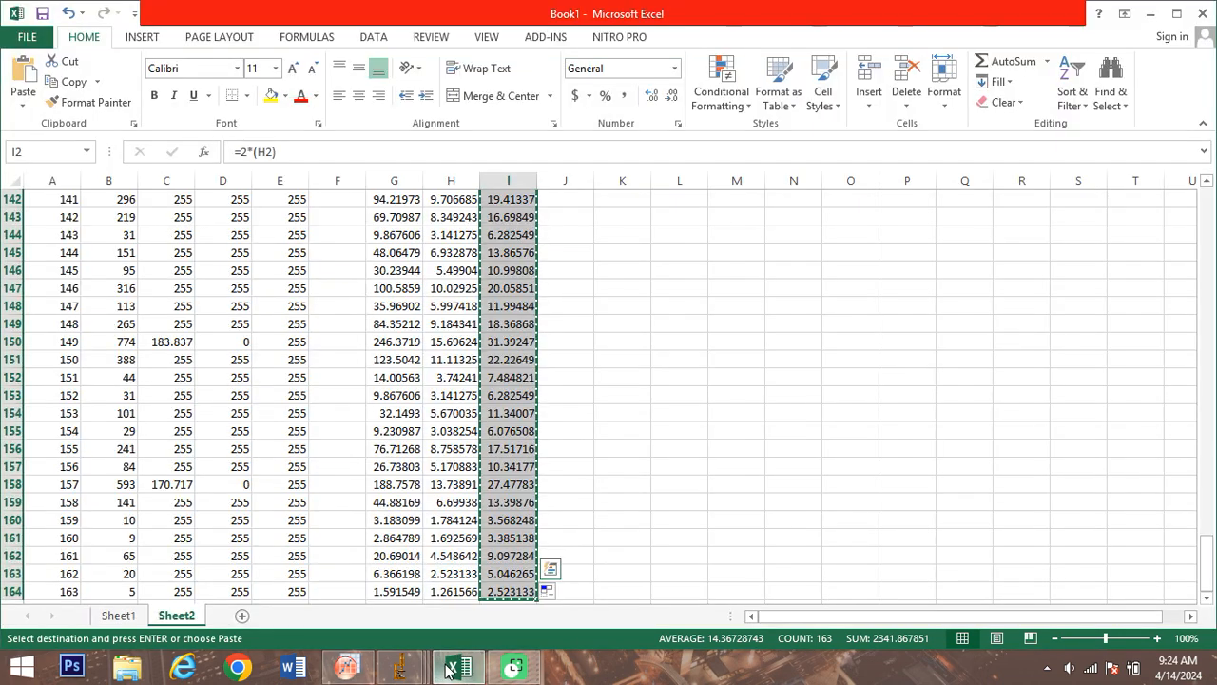
{"action": "left_click_drag", "start_coordinate": [1206, 563], "coordinate": [1206, 215]}
{"action": "left_click", "coordinate": [347, 668]}
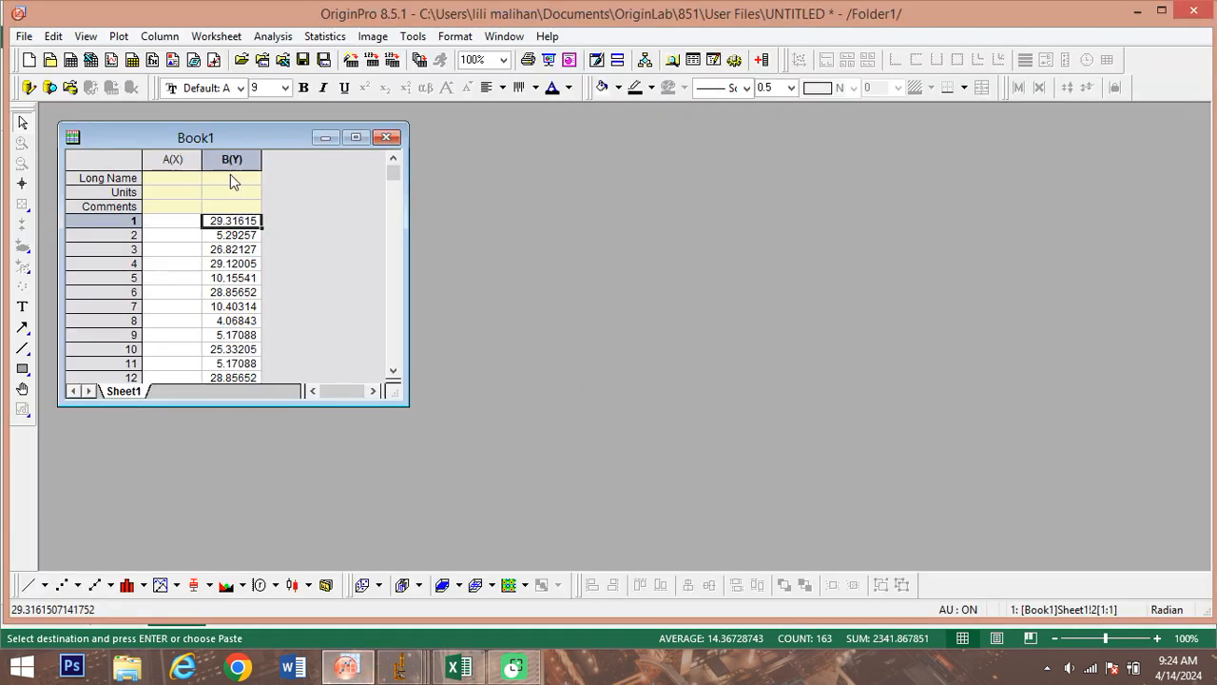
Plot column B(Y) as a statistical histogram and dismiss the graph template reminder.
{"action": "left_click", "coordinate": [238, 159]}
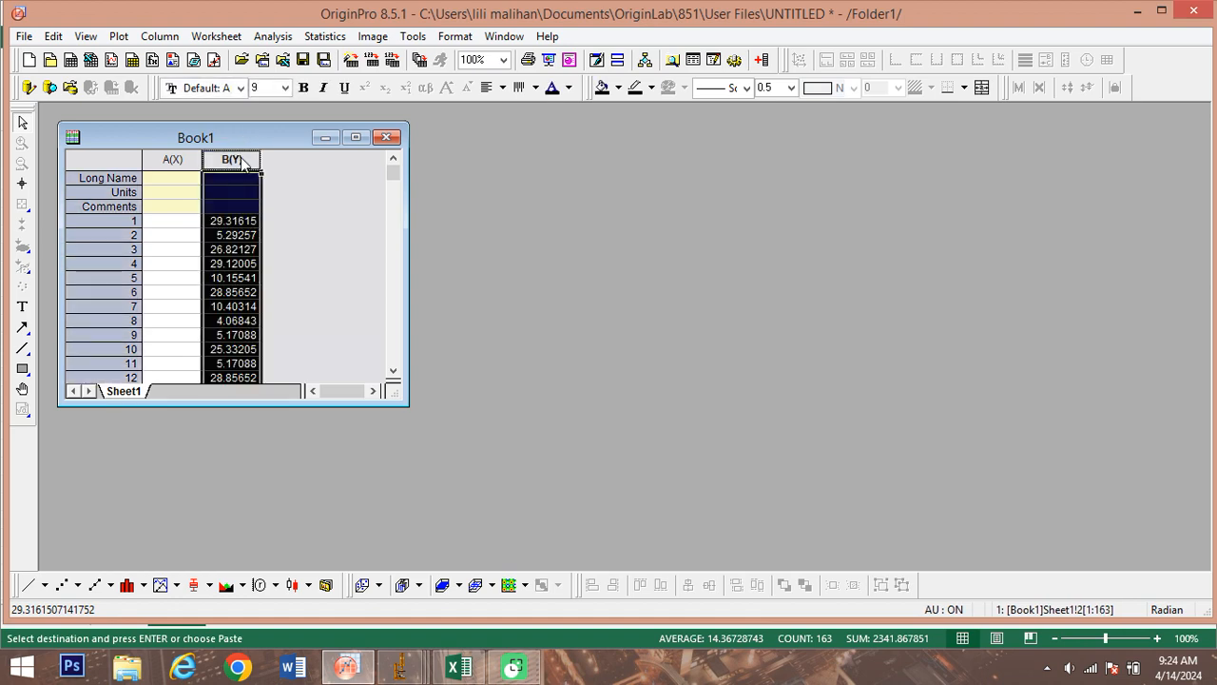
{"action": "right_click", "coordinate": [242, 164]}
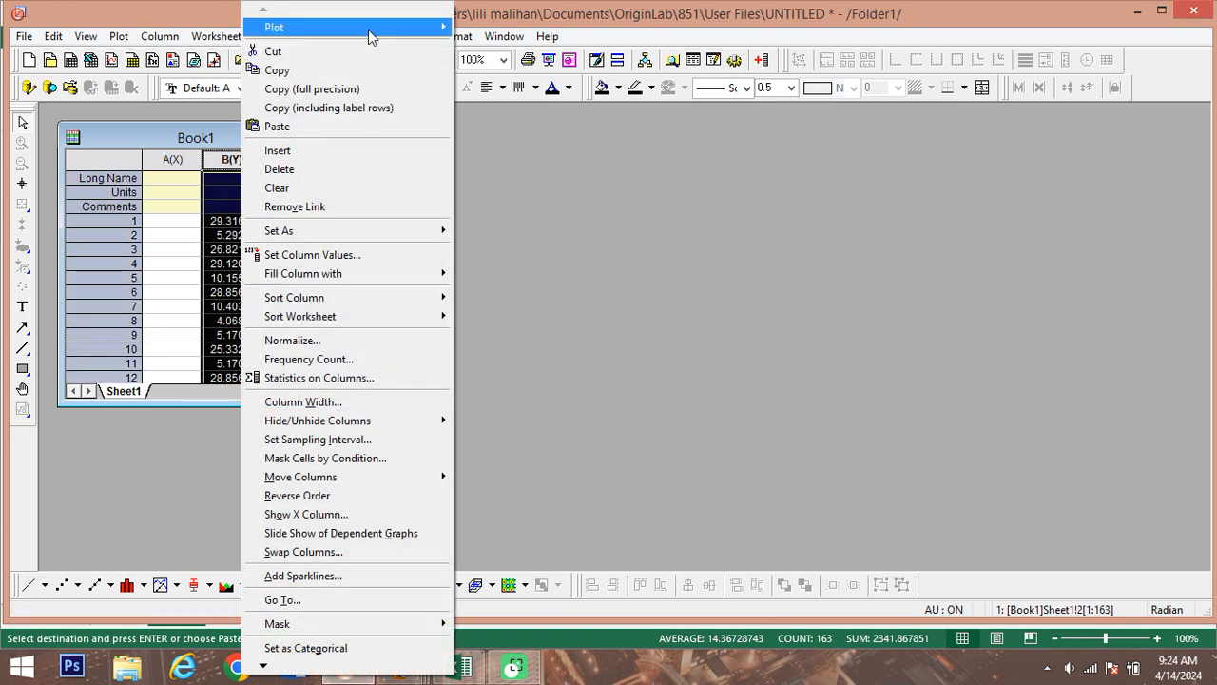
{"action": "mouse_move", "coordinate": [368, 29]}
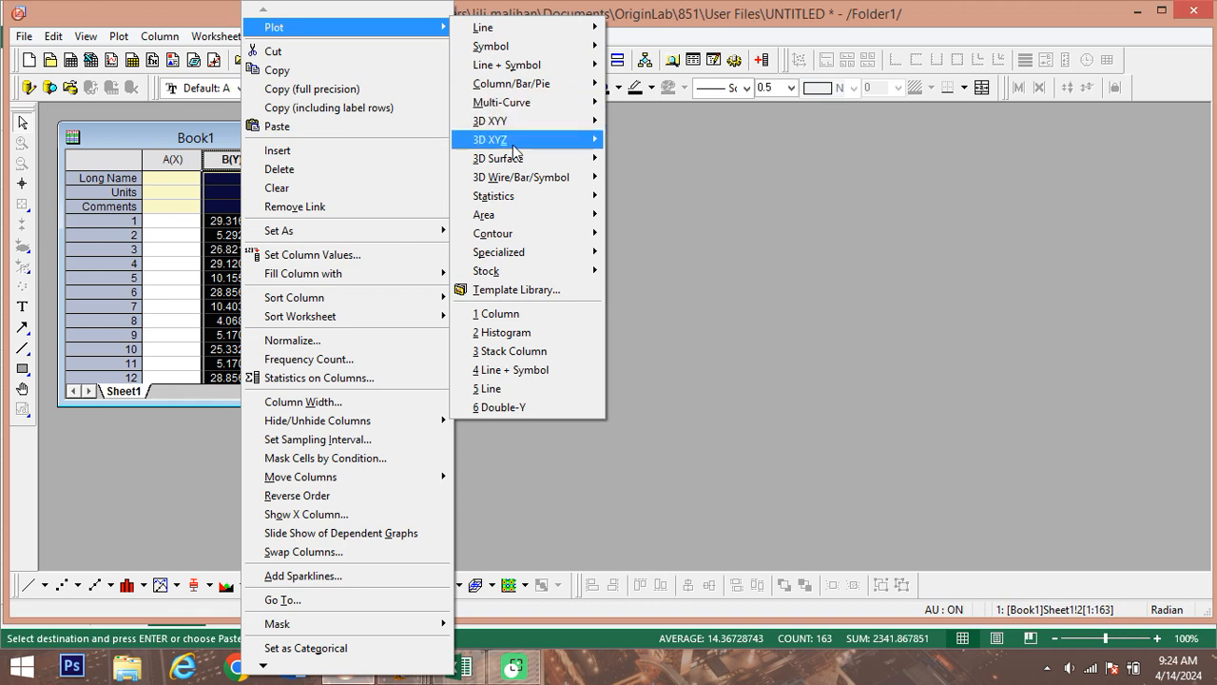
{"action": "mouse_move", "coordinate": [514, 196]}
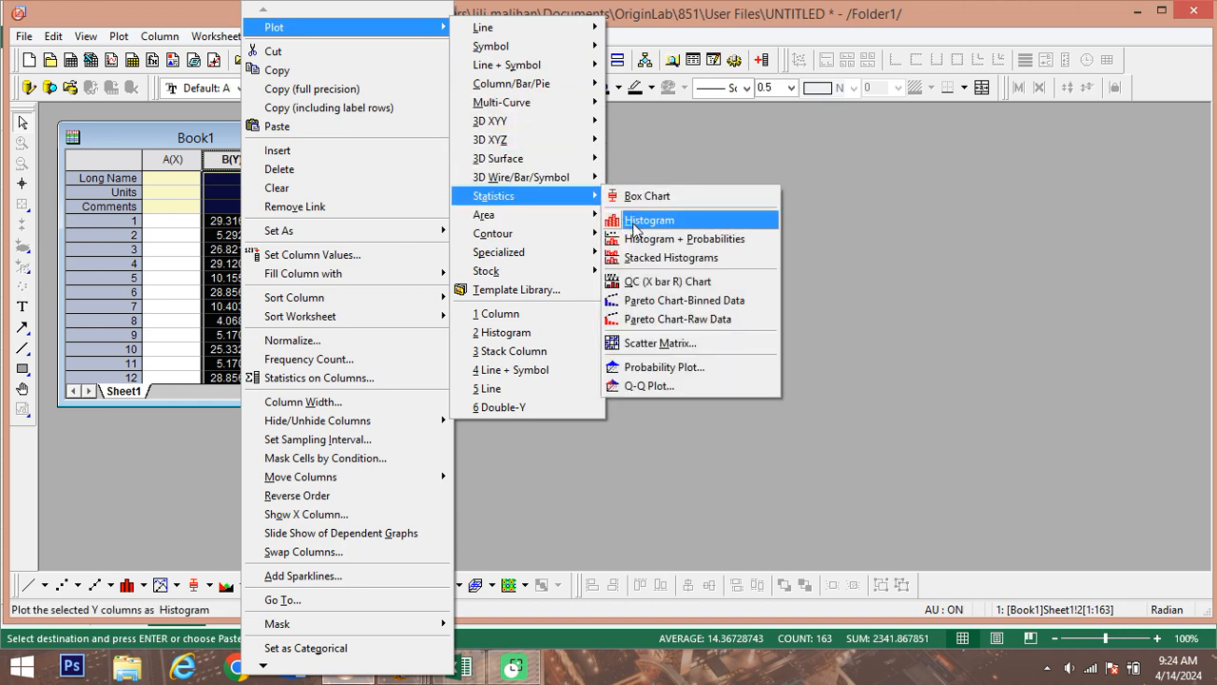
{"action": "left_click", "coordinate": [632, 221]}
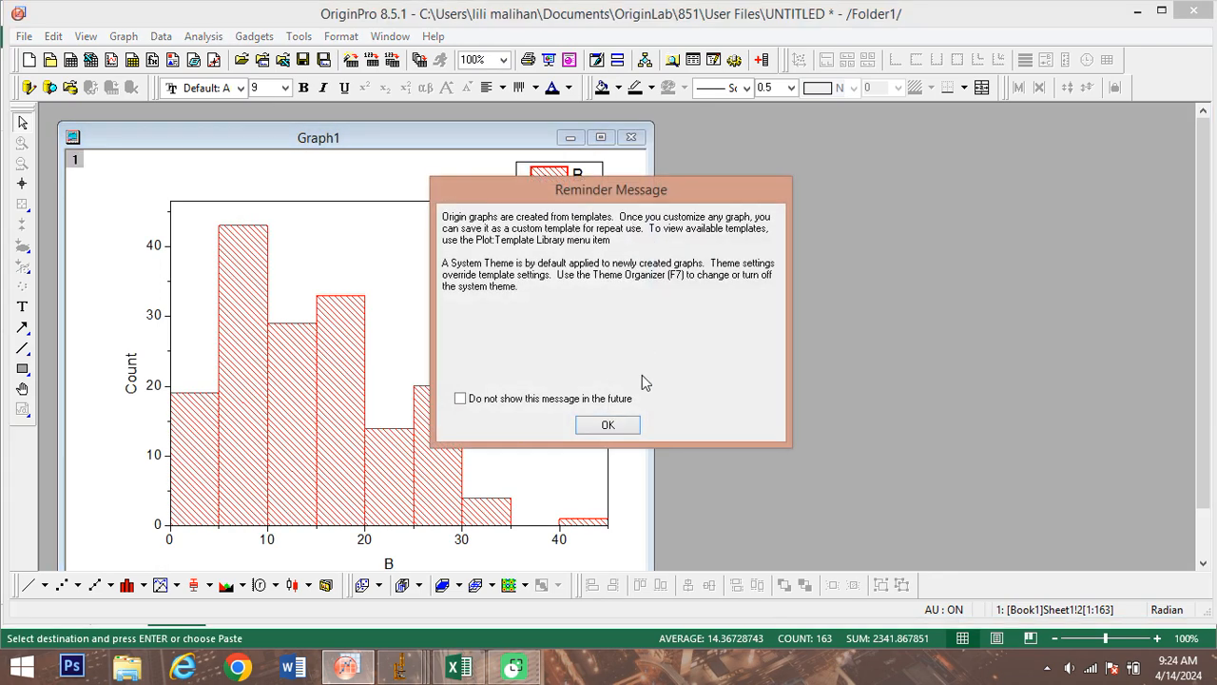
{"action": "left_click", "coordinate": [608, 425]}
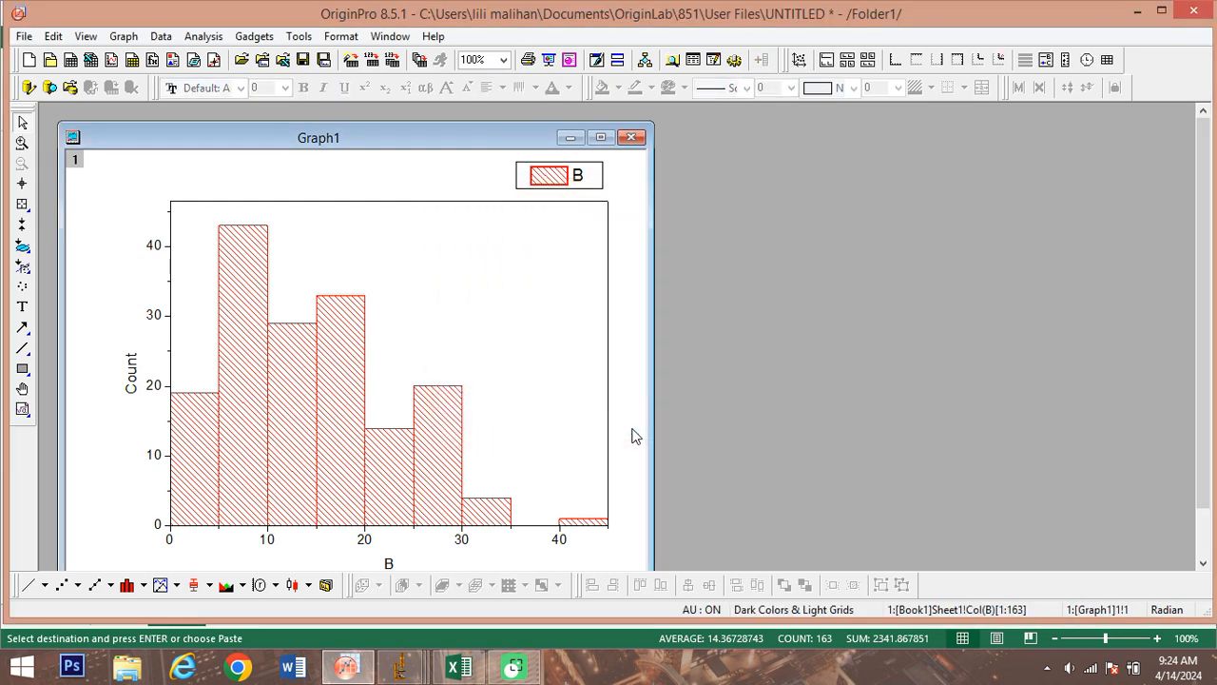
Move the histogram window slightly aside and open the bin worksheet belonging to its data plot.
{"action": "left_click_drag", "start_coordinate": [471, 136], "coordinate": [544, 103]}
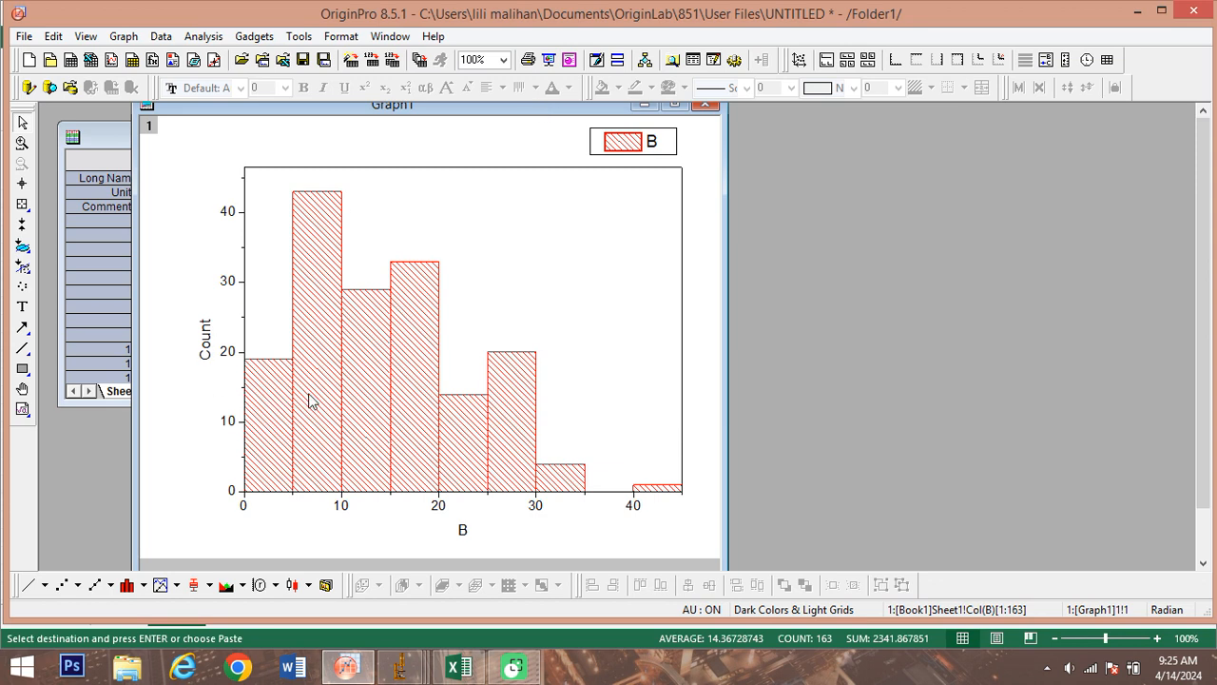
{"action": "right_click", "coordinate": [358, 400]}
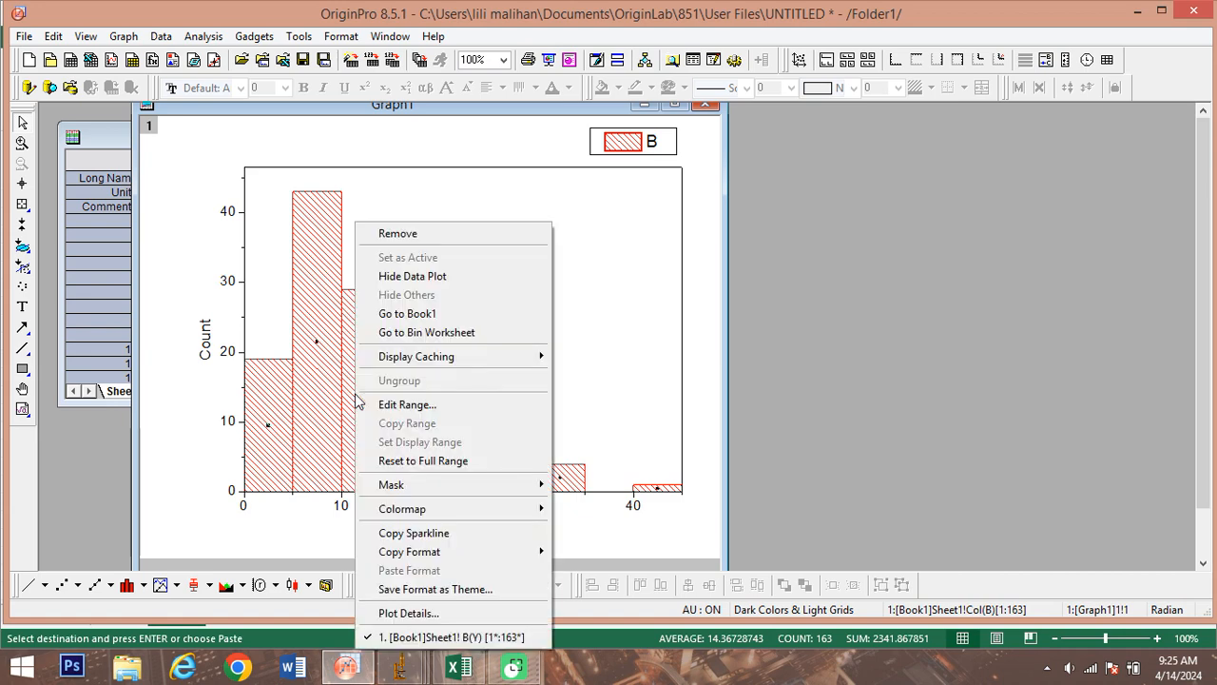
{"action": "left_click", "coordinate": [452, 333]}
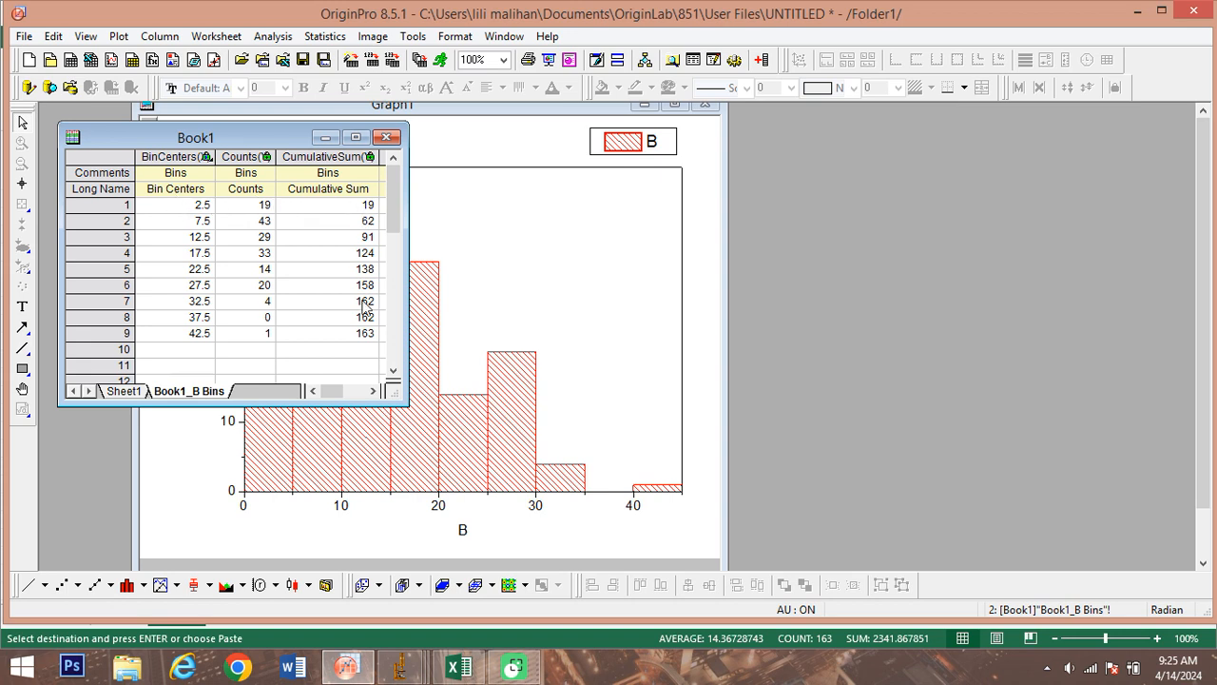
{"action": "mouse_move", "coordinate": [330, 399]}
{"action": "left_mouse_down"}
{"action": "mouse_move", "coordinate": [350, 399]}
{"action": "mouse_move", "coordinate": [319, 400]}
{"action": "left_mouse_up"}
Plot rows 1 to 9 of Bin Centers and Counts as a Column chart and dismiss the template reminder.
{"action": "left_click_drag", "start_coordinate": [205, 215], "coordinate": [243, 335]}
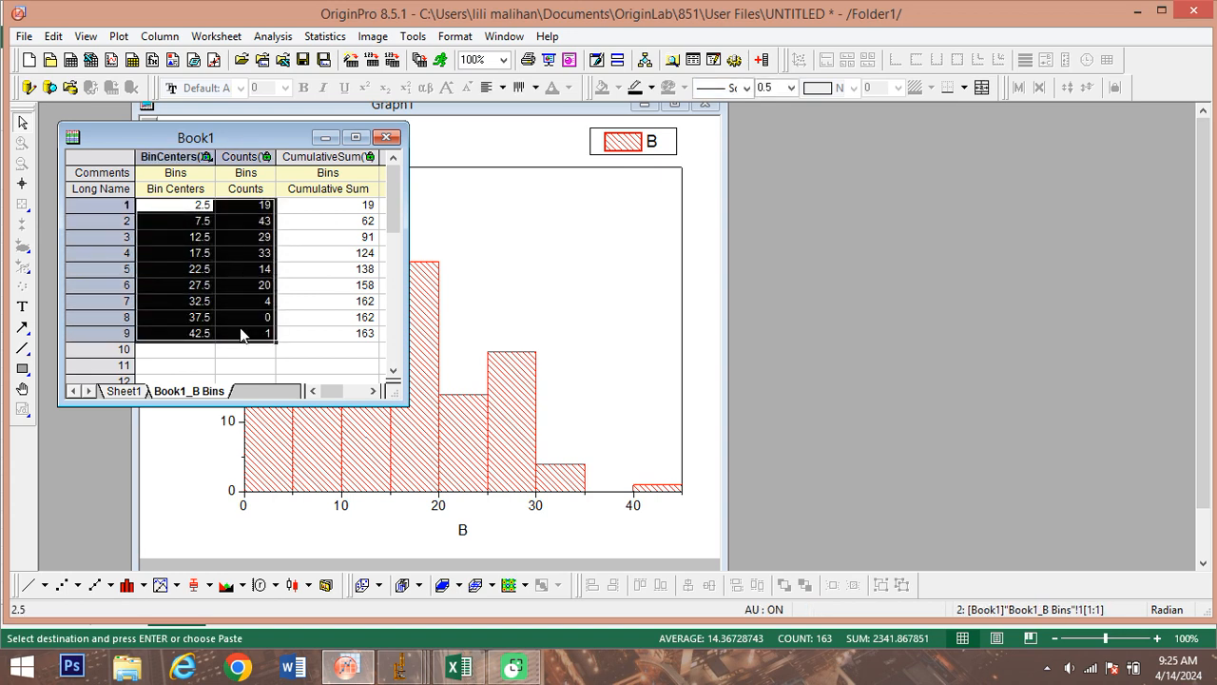
{"action": "right_click", "coordinate": [232, 301]}
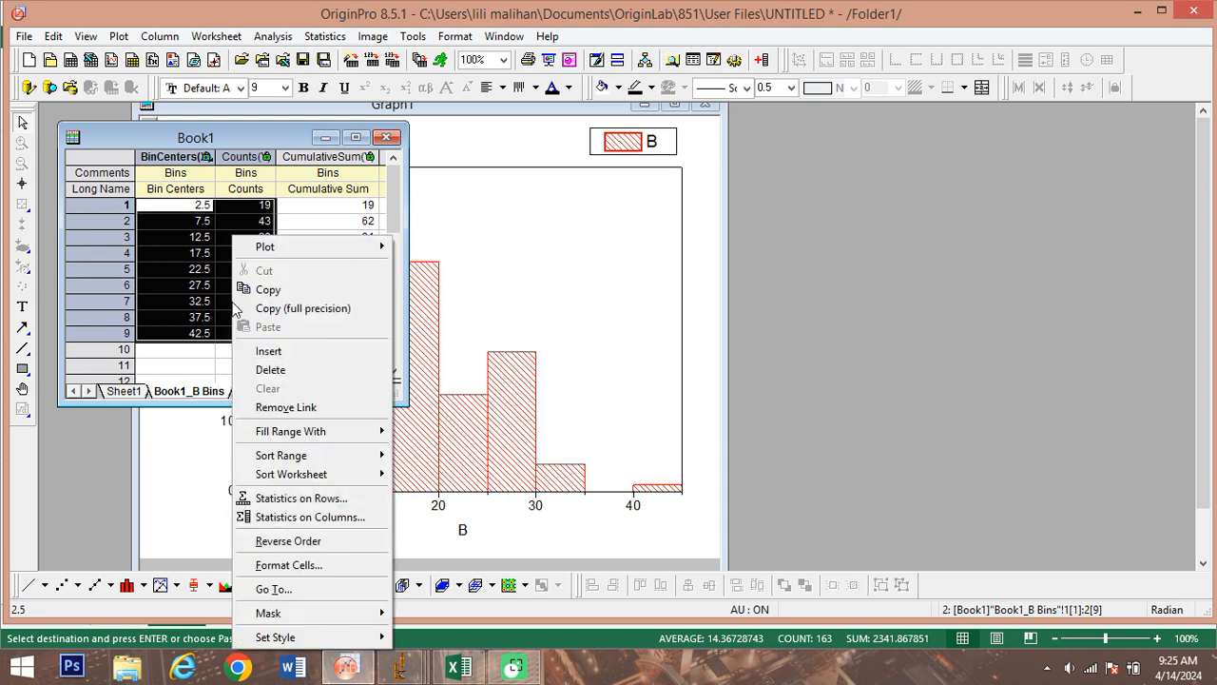
{"action": "mouse_move", "coordinate": [266, 250]}
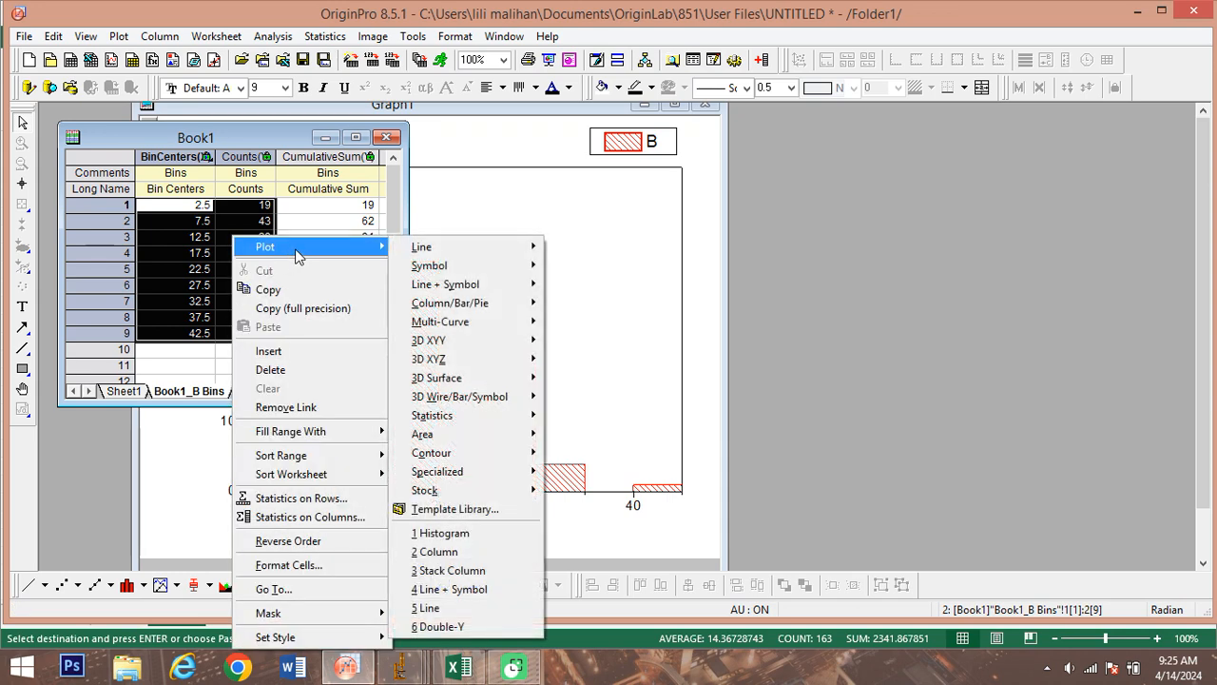
{"action": "mouse_move", "coordinate": [435, 313]}
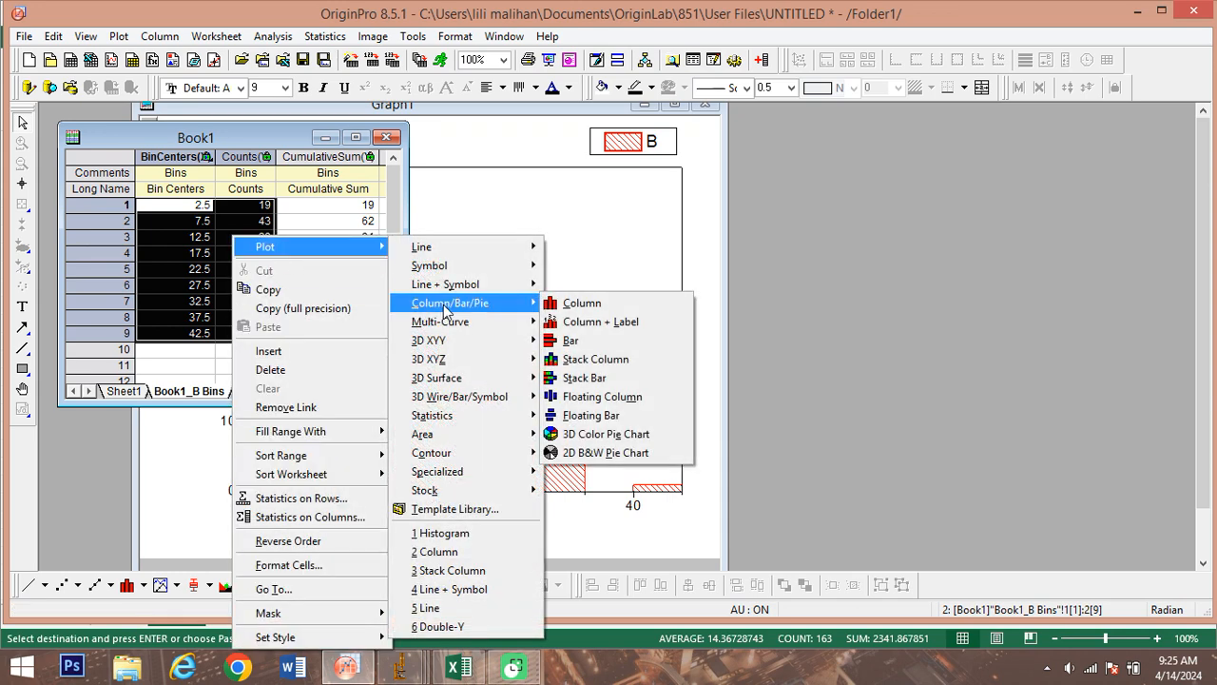
{"action": "left_click", "coordinate": [575, 306]}
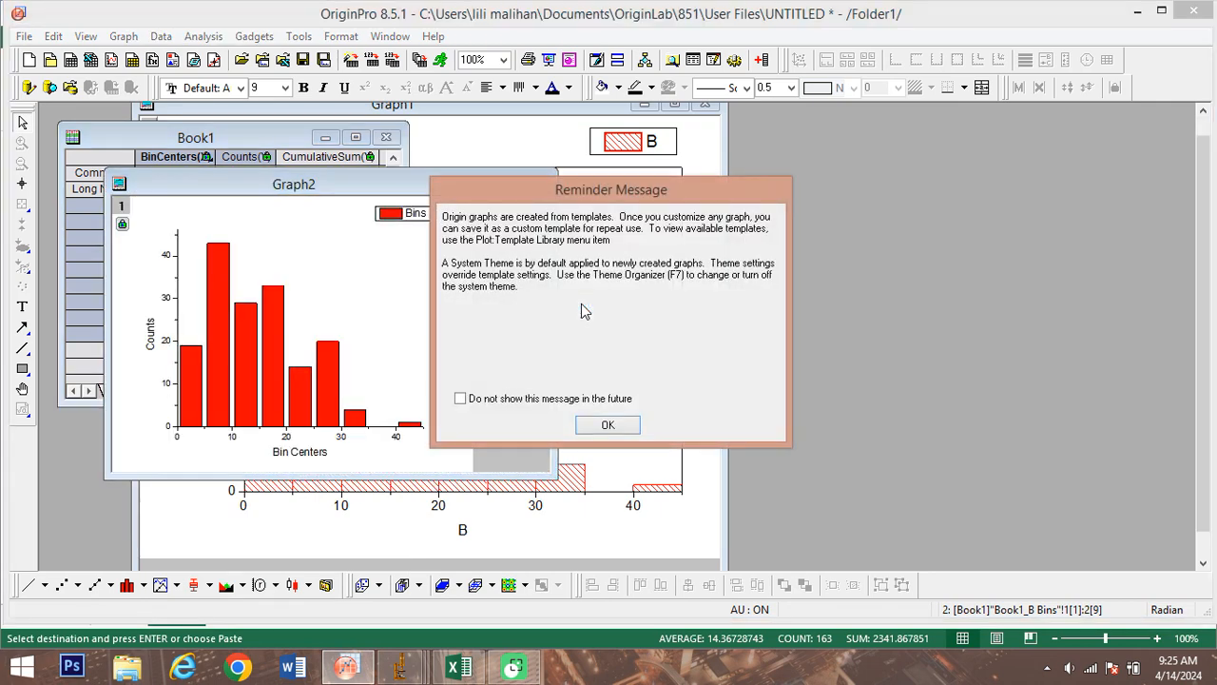
{"action": "left_click", "coordinate": [596, 428]}
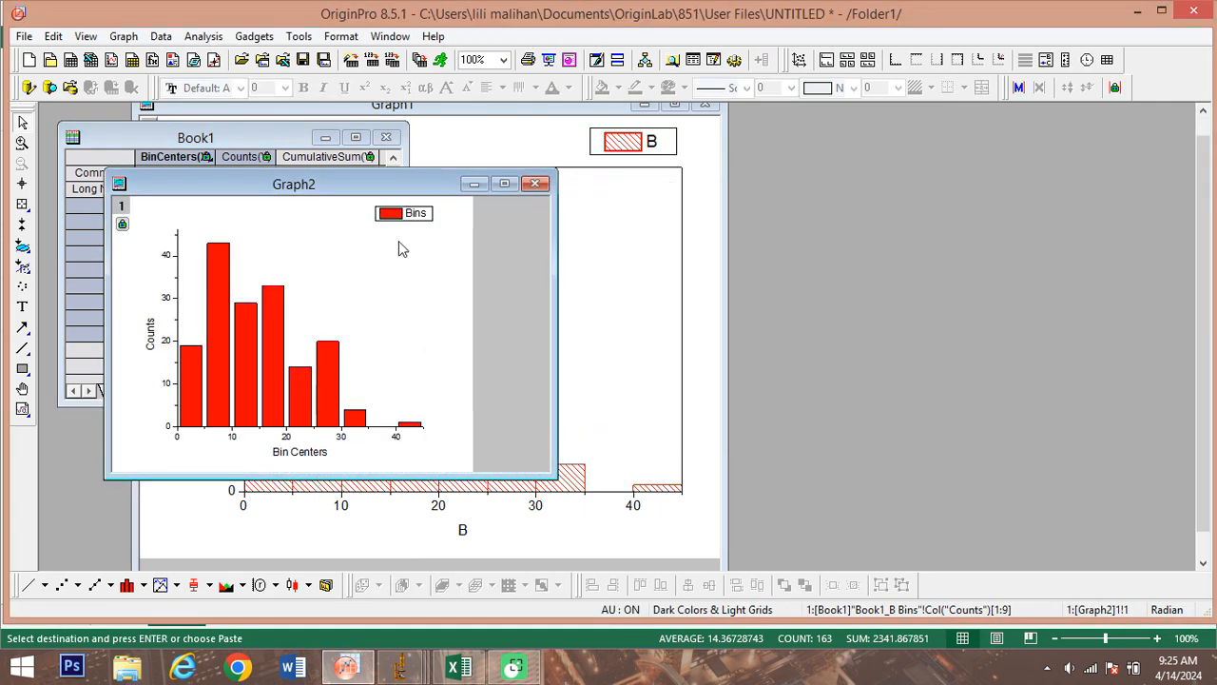
Maximize the column chart's window and change the x-axis title to Diameter.
{"action": "left_click", "coordinate": [508, 185]}
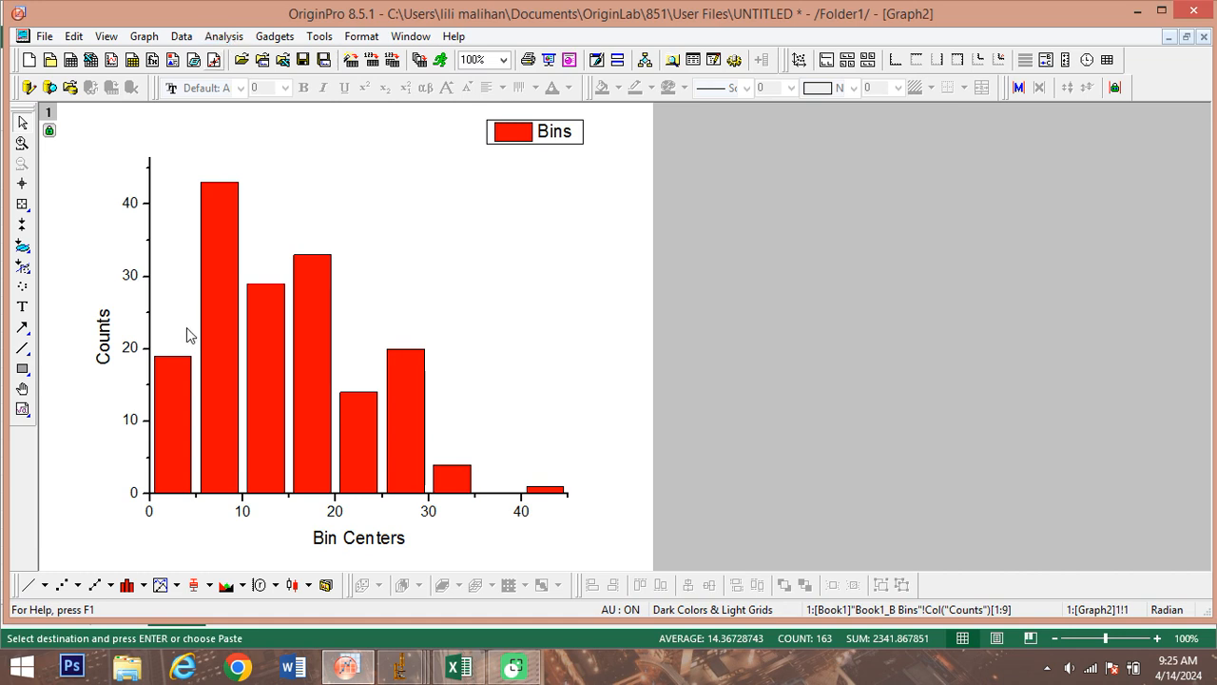
{"action": "left_click", "coordinate": [364, 540]}
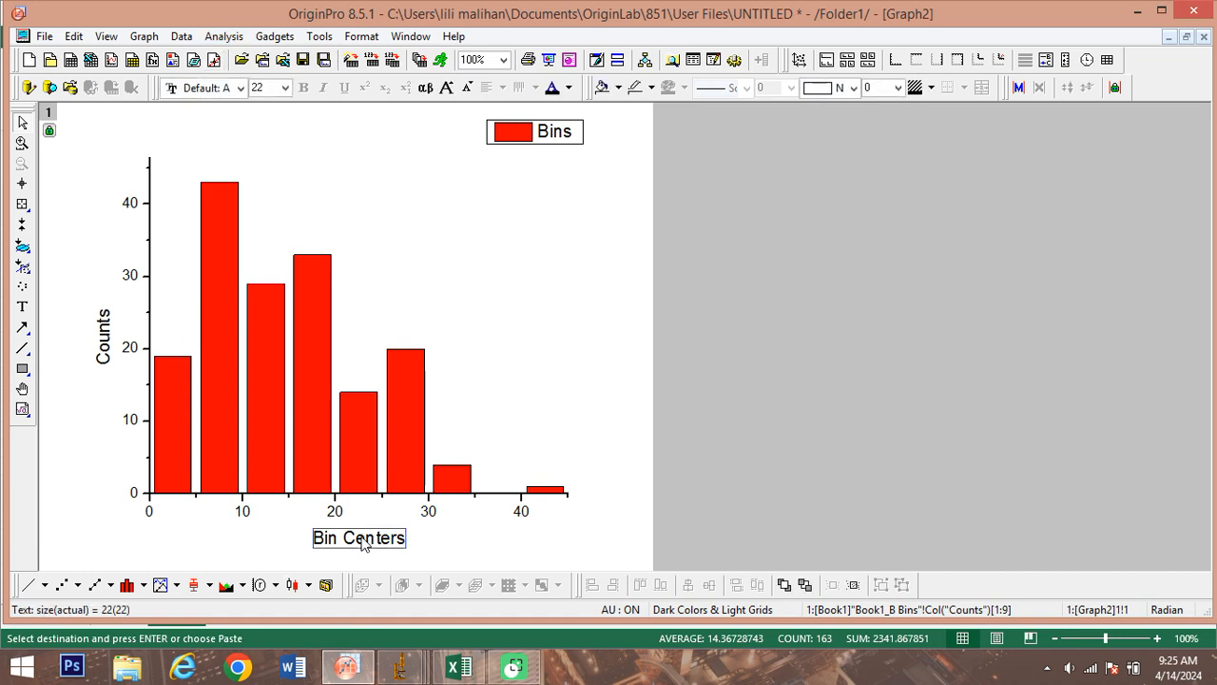
{"action": "double_click", "coordinate": [364, 540]}
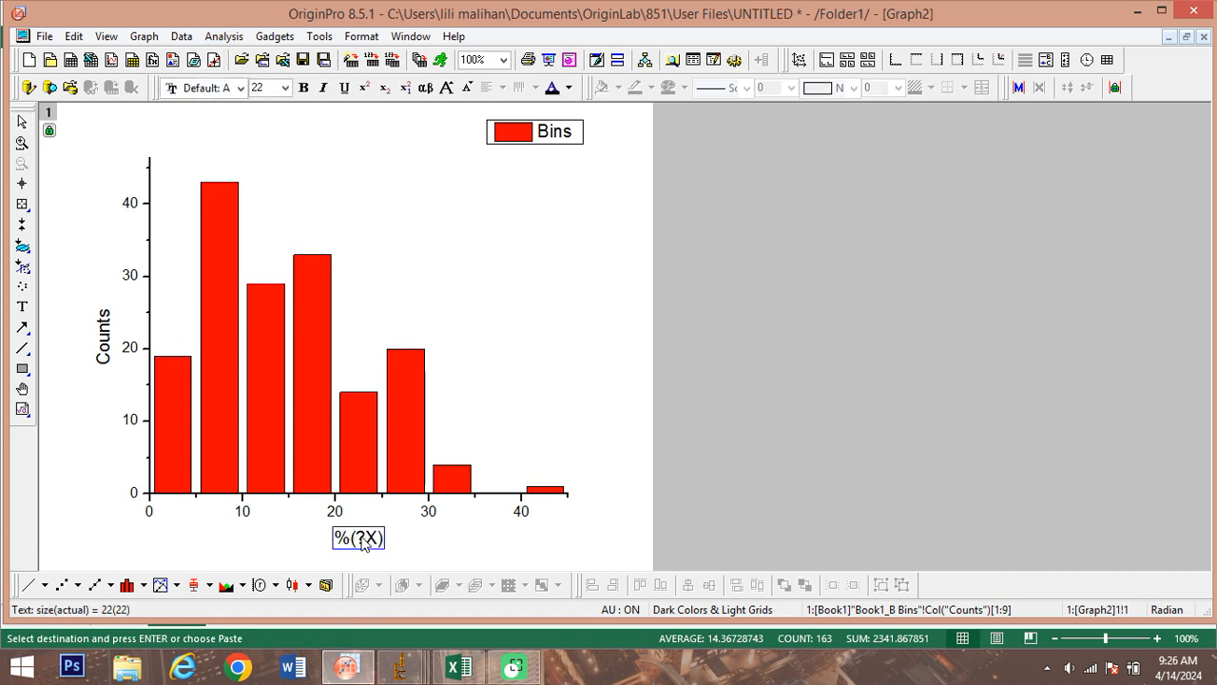
{"action": "key", "text": "BackSpace"}
{"action": "key", "text": "BackSpace"}
{"action": "key", "text": "BackSpace"}
{"action": "key", "text": "BackSpace"}
{"action": "key", "text": "BackSpace"}
{"action": "type", "text": "Diamee"}
{"action": "key", "text": "BackSpace"}
{"action": "type", "text": "ter"}
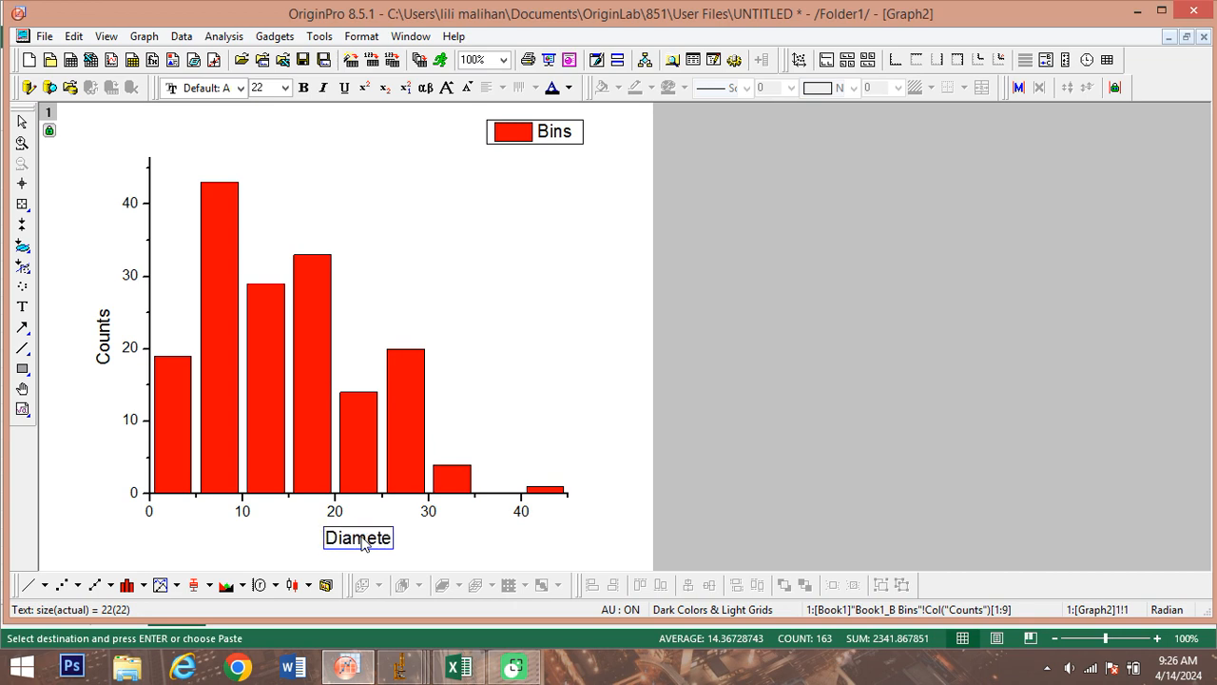
Change the column chart's y-axis title to Frekuensi.
{"action": "left_click", "coordinate": [95, 358]}
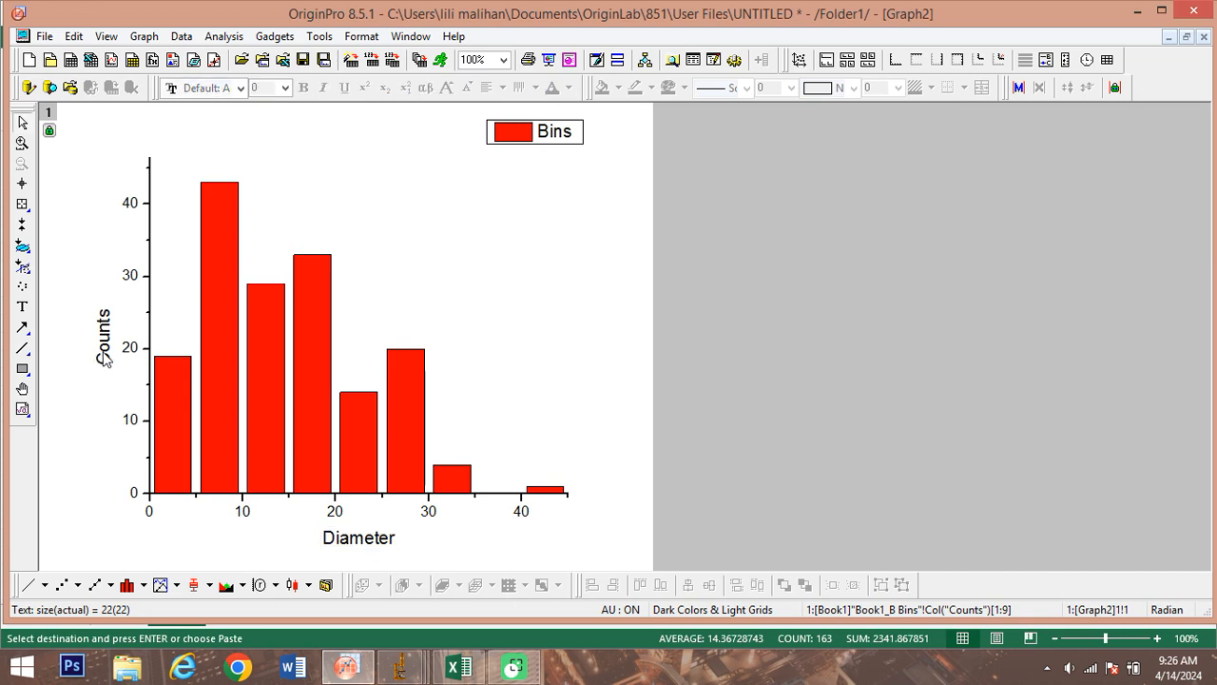
{"action": "double_click", "coordinate": [103, 343]}
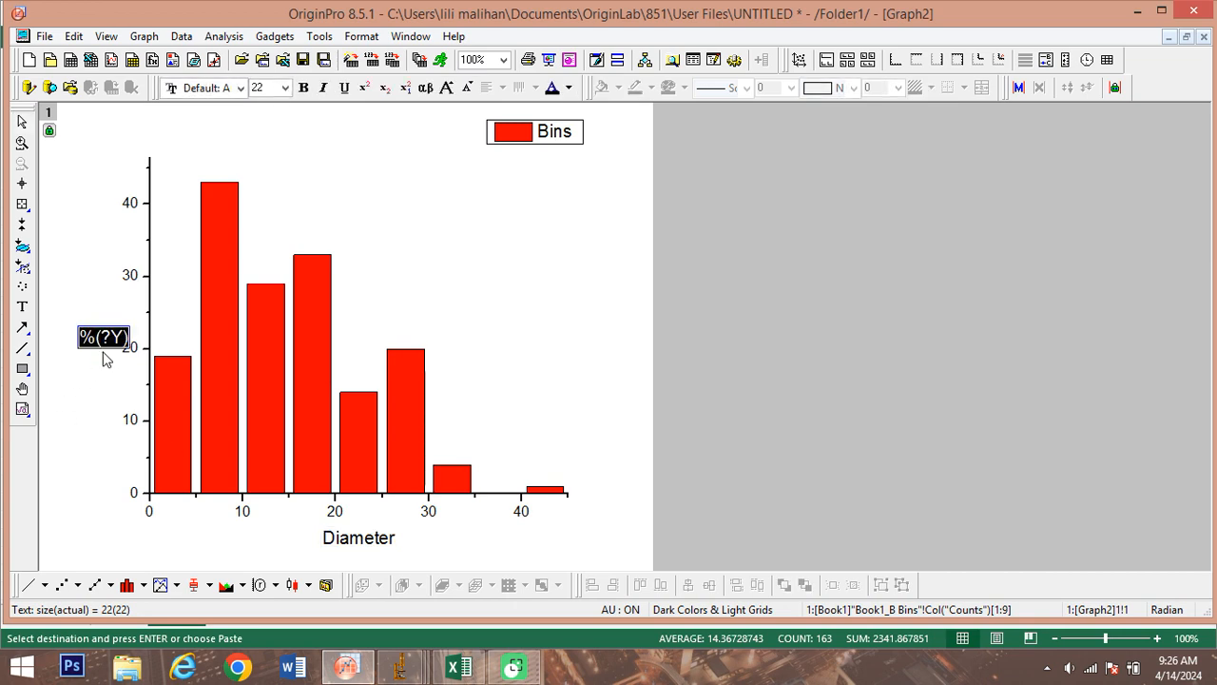
{"action": "type", "text": "Frekuensi"}
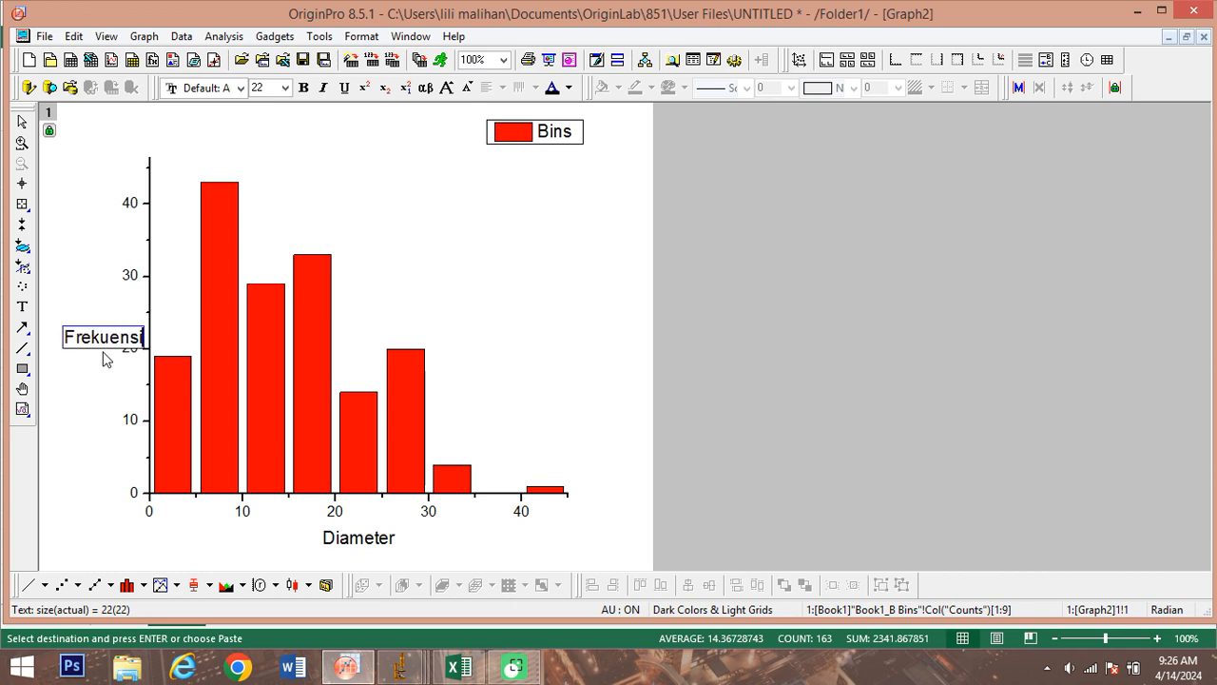
{"action": "key", "text": "Return"}
{"action": "key", "text": "BackSpace"}
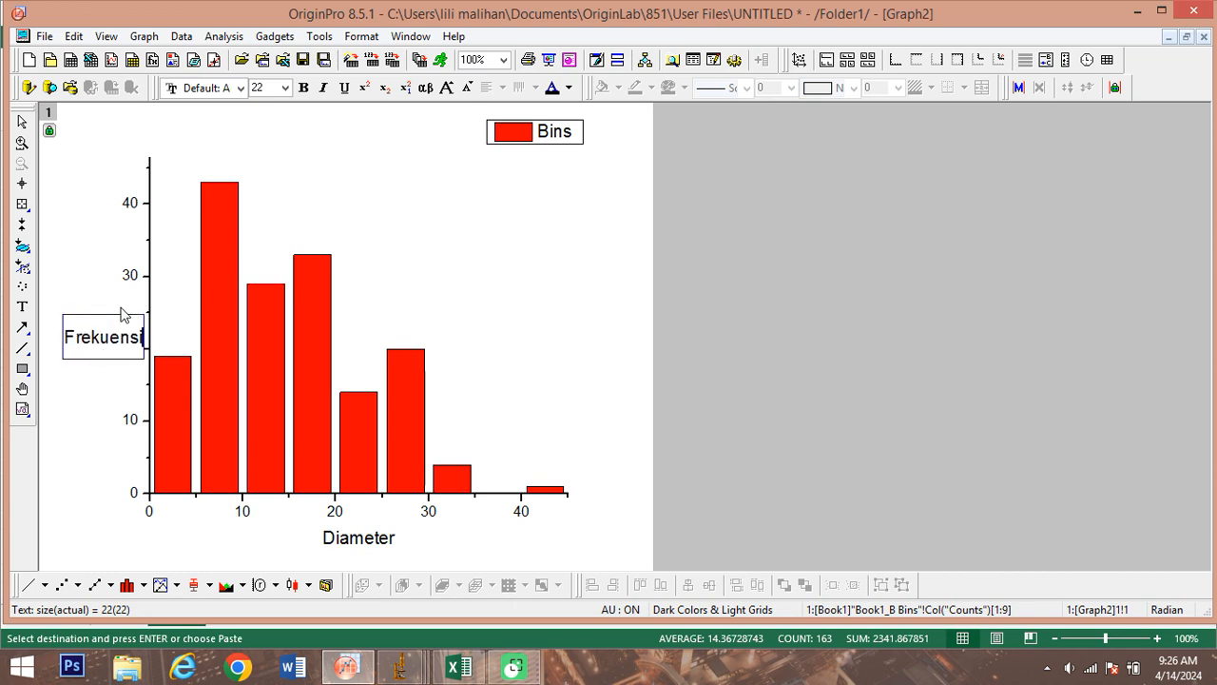
Open a nonlinear curve fit for the column chart and choose the Gaussian function from the Peak Functions category.
{"action": "left_click", "coordinate": [745, 346]}
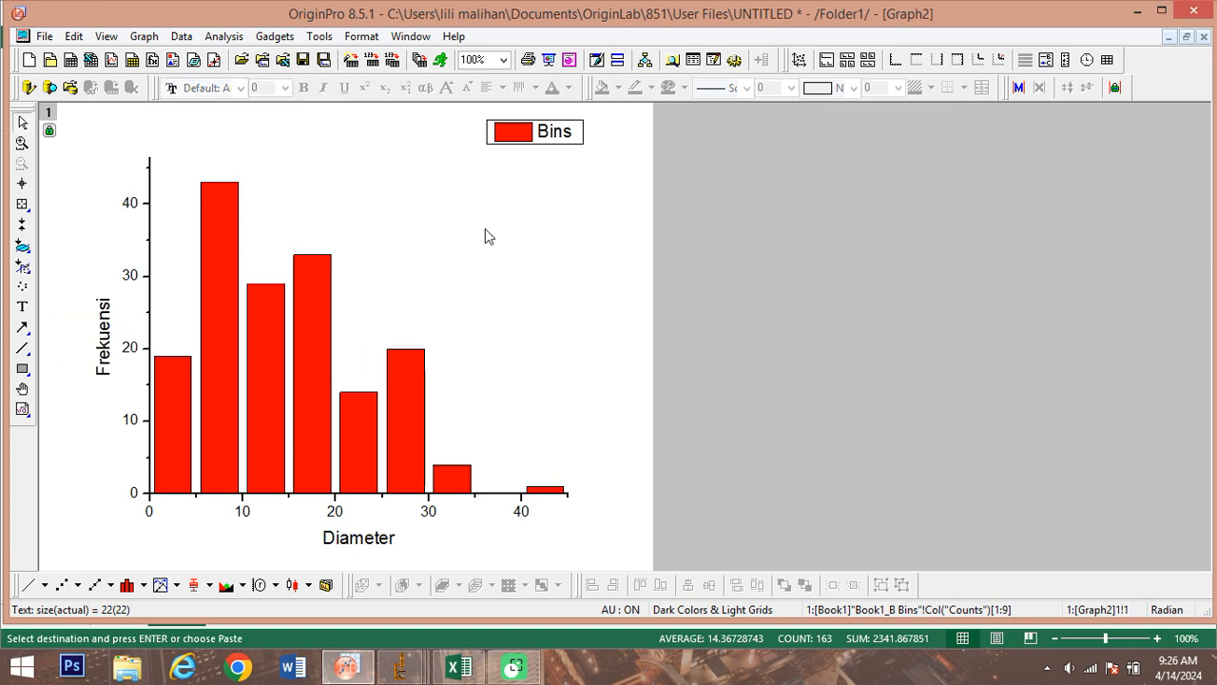
{"action": "left_click", "coordinate": [227, 37]}
{"action": "mouse_move", "coordinate": [266, 114]}
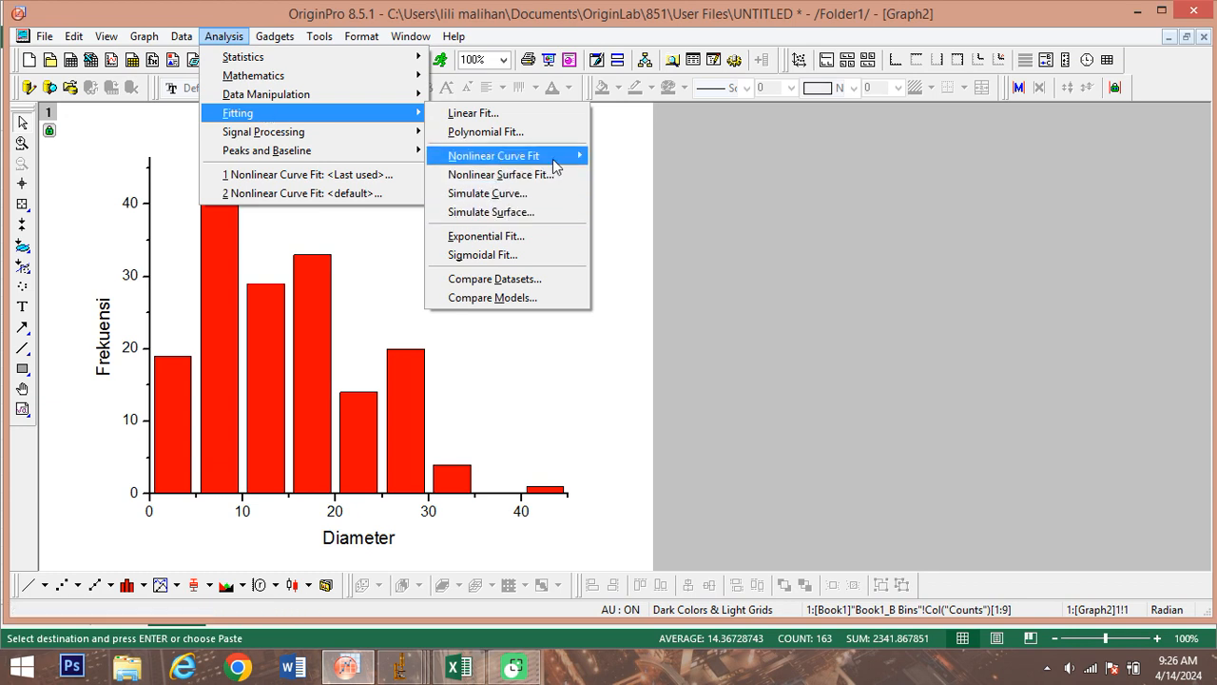
{"action": "mouse_move", "coordinate": [556, 166]}
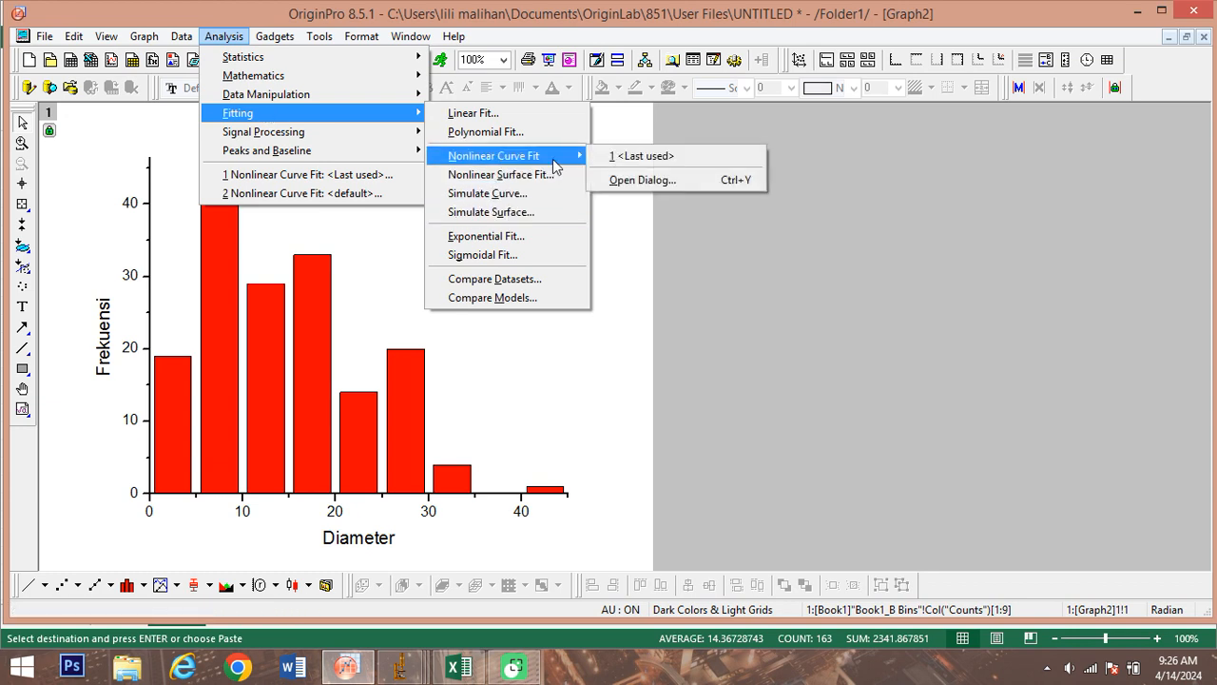
{"action": "left_click", "coordinate": [612, 179]}
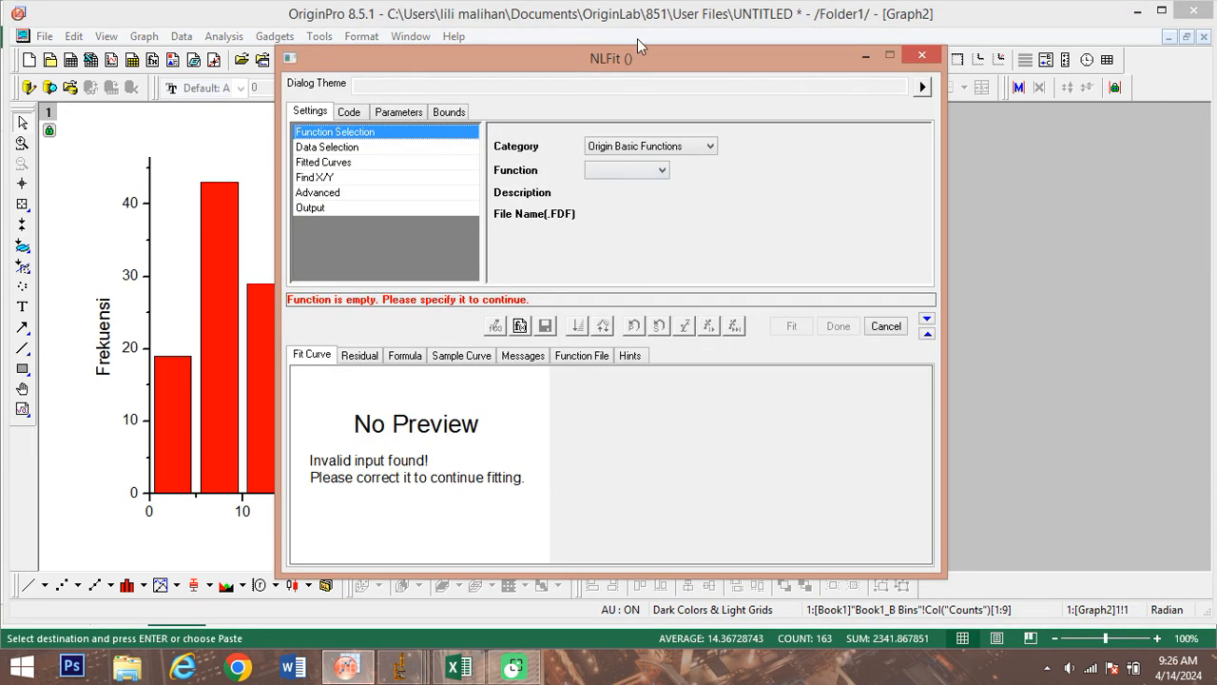
{"action": "left_click", "coordinate": [672, 149]}
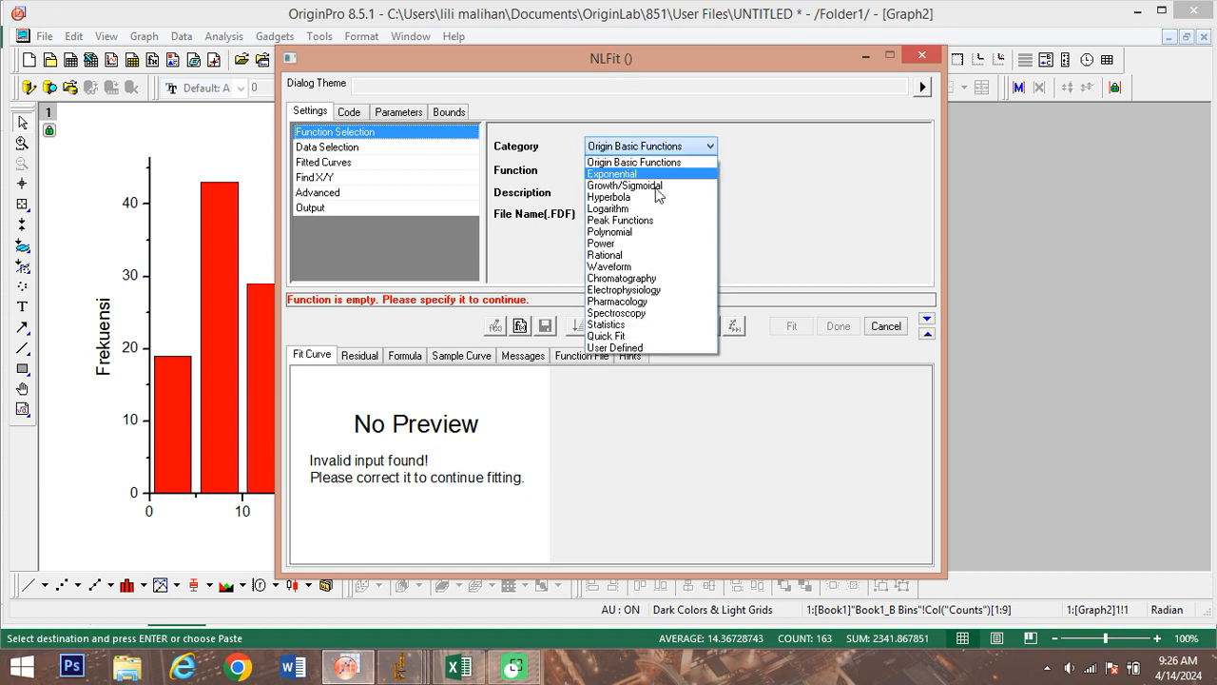
{"action": "left_click", "coordinate": [649, 223]}
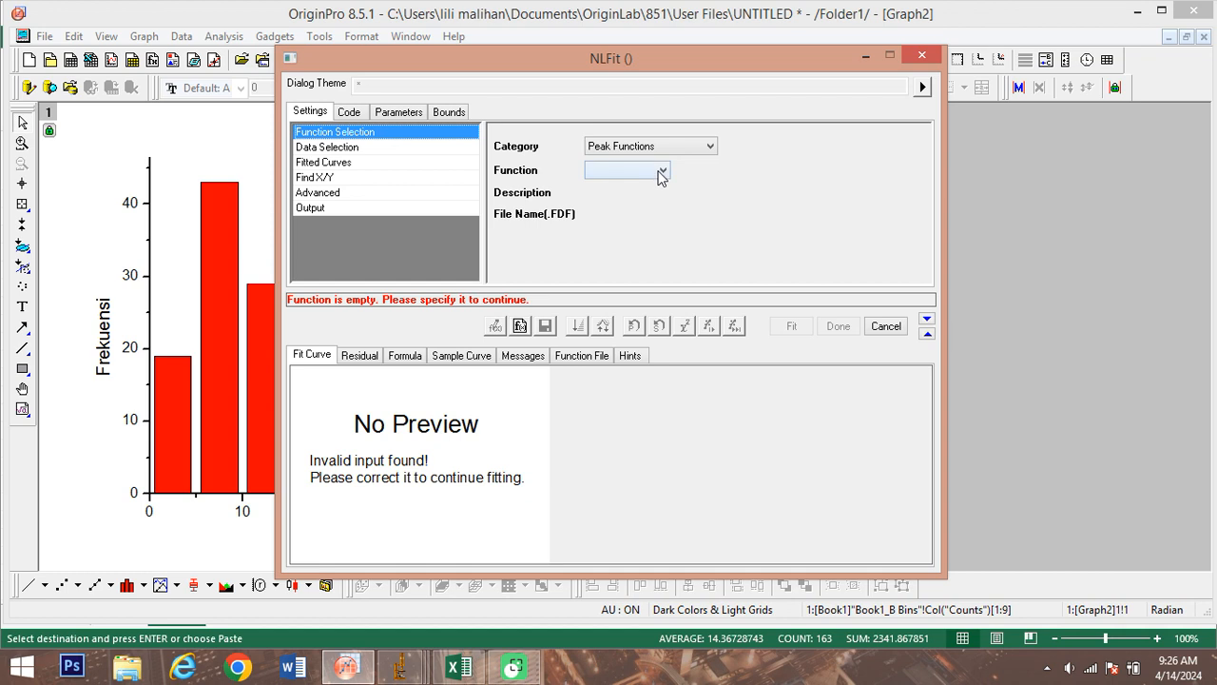
{"action": "left_click", "coordinate": [660, 171]}
{"action": "left_click", "coordinate": [635, 256]}
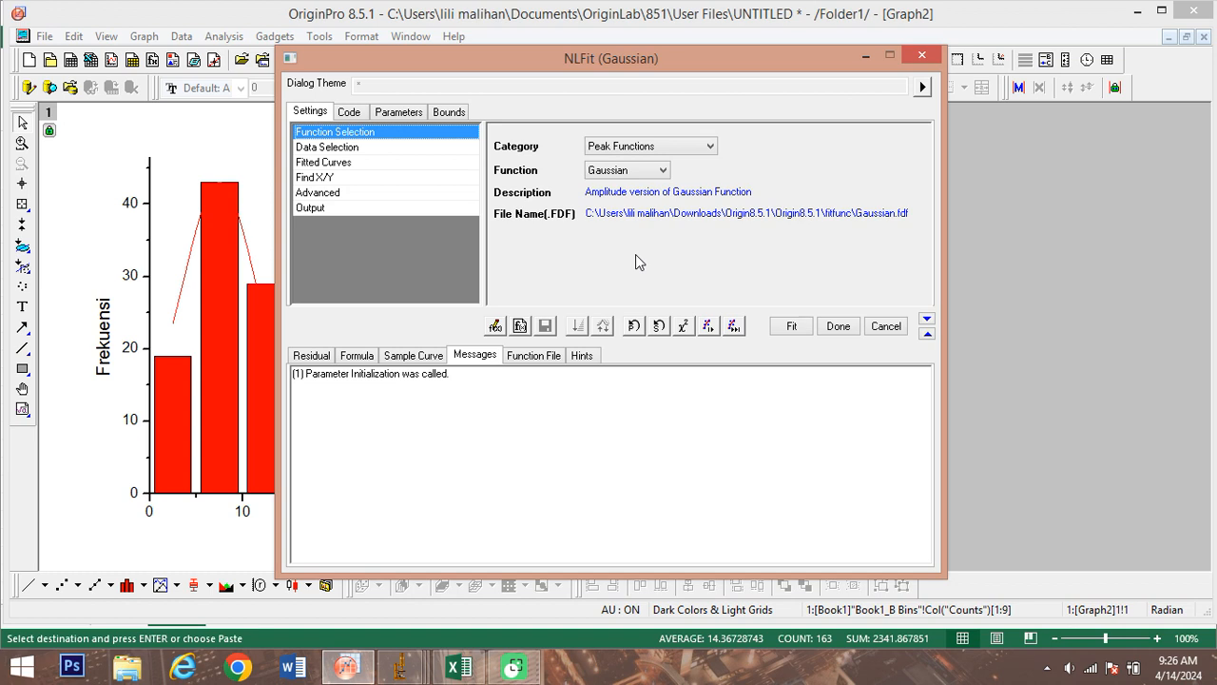
Include R-Square(COD) among the fit statistics to compute in the advanced fit settings.
{"action": "left_click", "coordinate": [464, 195]}
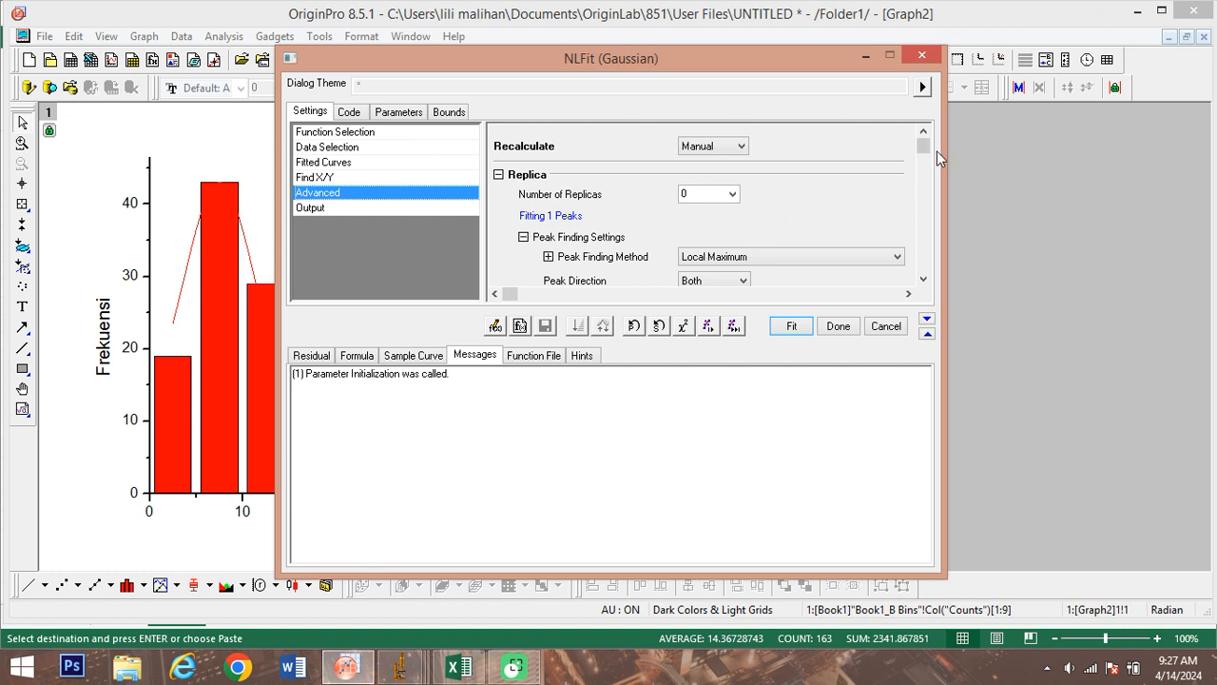
{"action": "left_click_drag", "start_coordinate": [927, 154], "coordinate": [927, 273]}
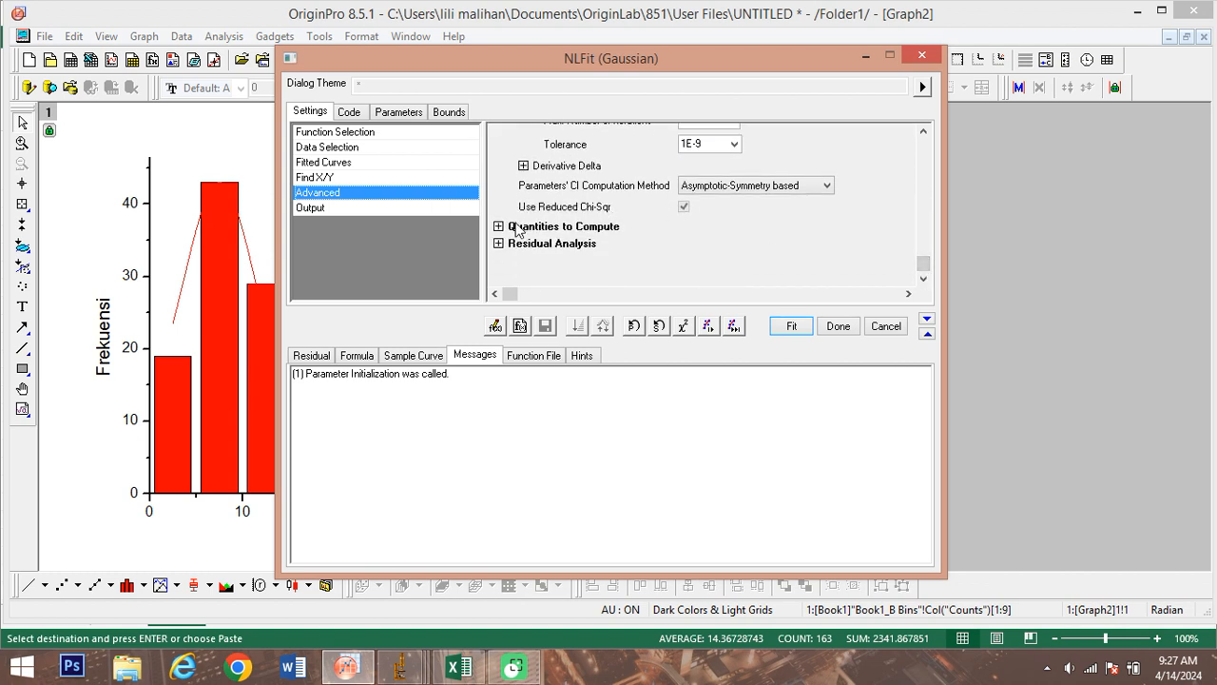
{"action": "left_click", "coordinate": [498, 227]}
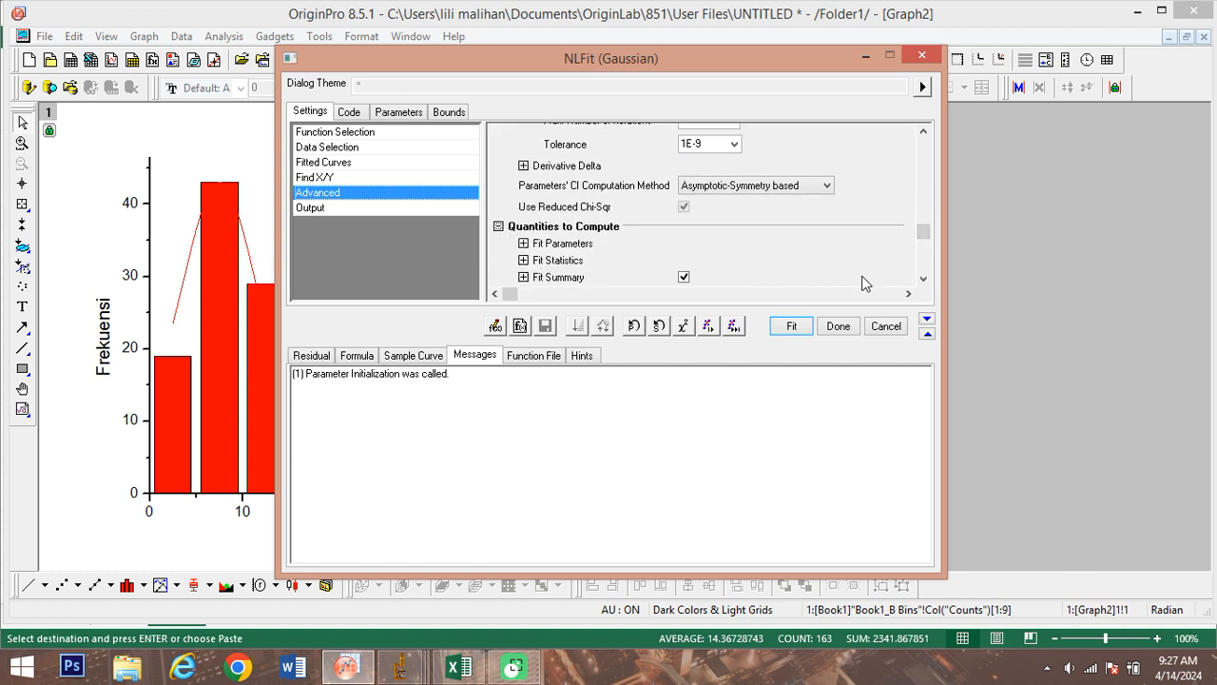
{"action": "left_click", "coordinate": [523, 261]}
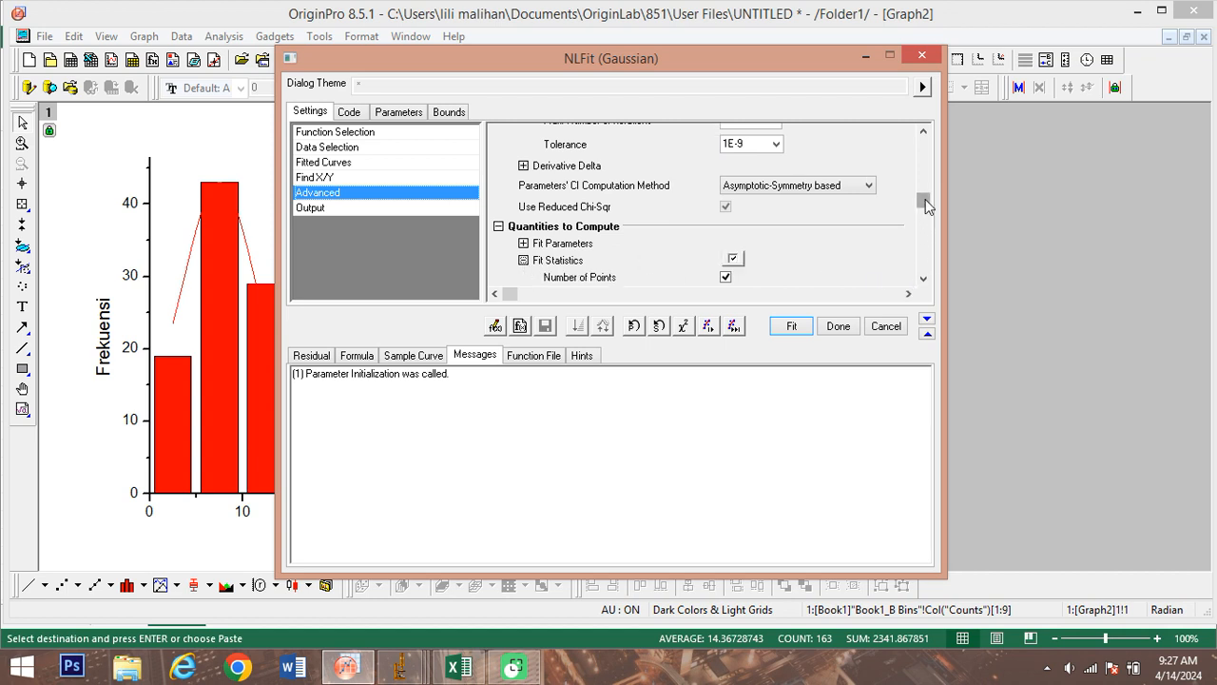
{"action": "scroll", "coordinate": [927, 219], "scroll_direction": "down", "scroll_amount": 4}
{"action": "scroll", "coordinate": [928, 221], "scroll_direction": "down", "scroll_amount": 2}
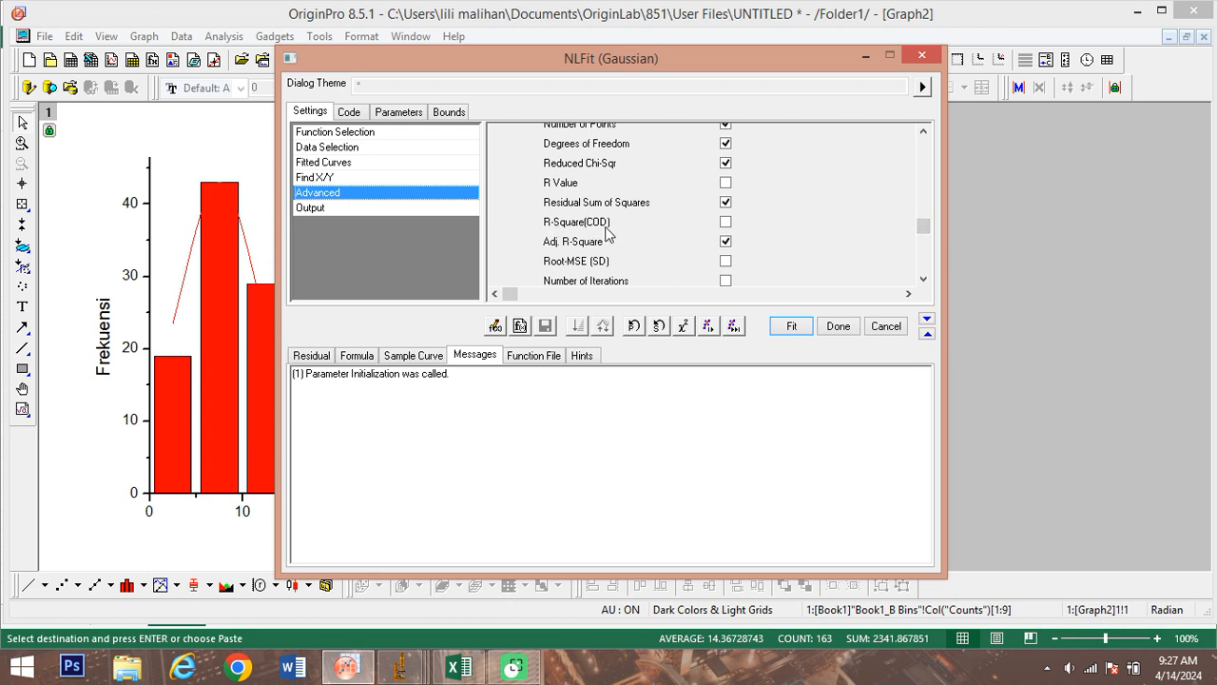
{"action": "left_click", "coordinate": [725, 222]}
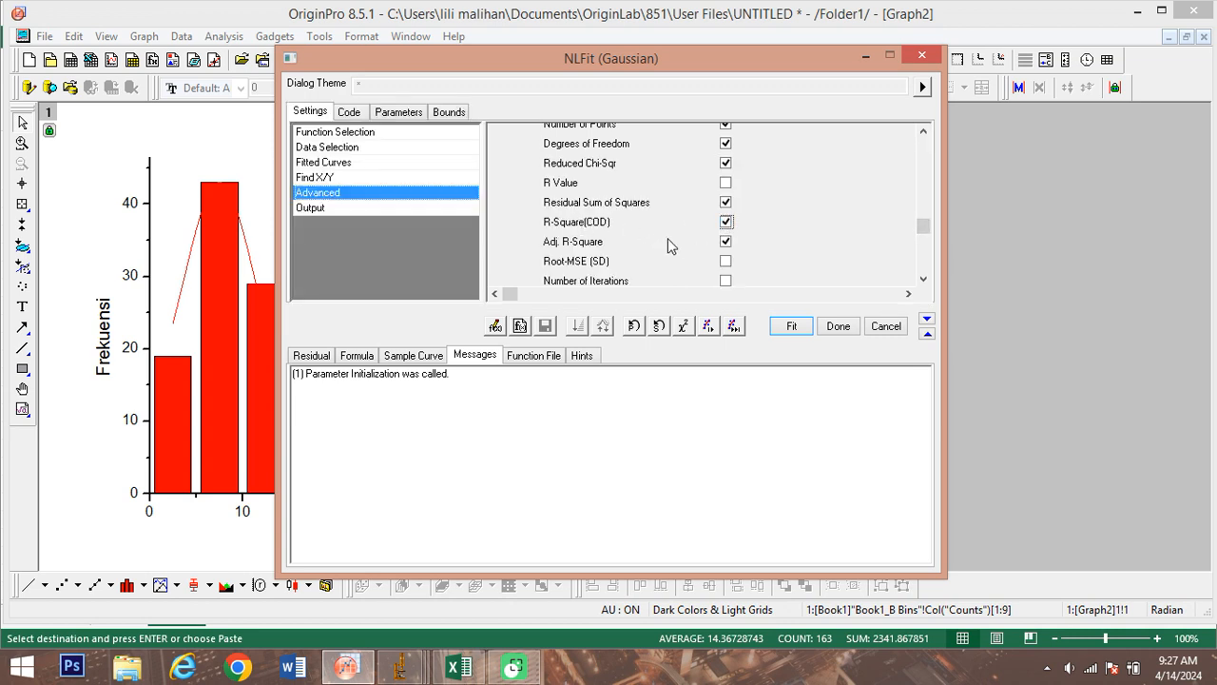
Run the Gaussian fit and switch to its report sheet to review the parameters and statistics.
{"action": "left_click", "coordinate": [791, 326]}
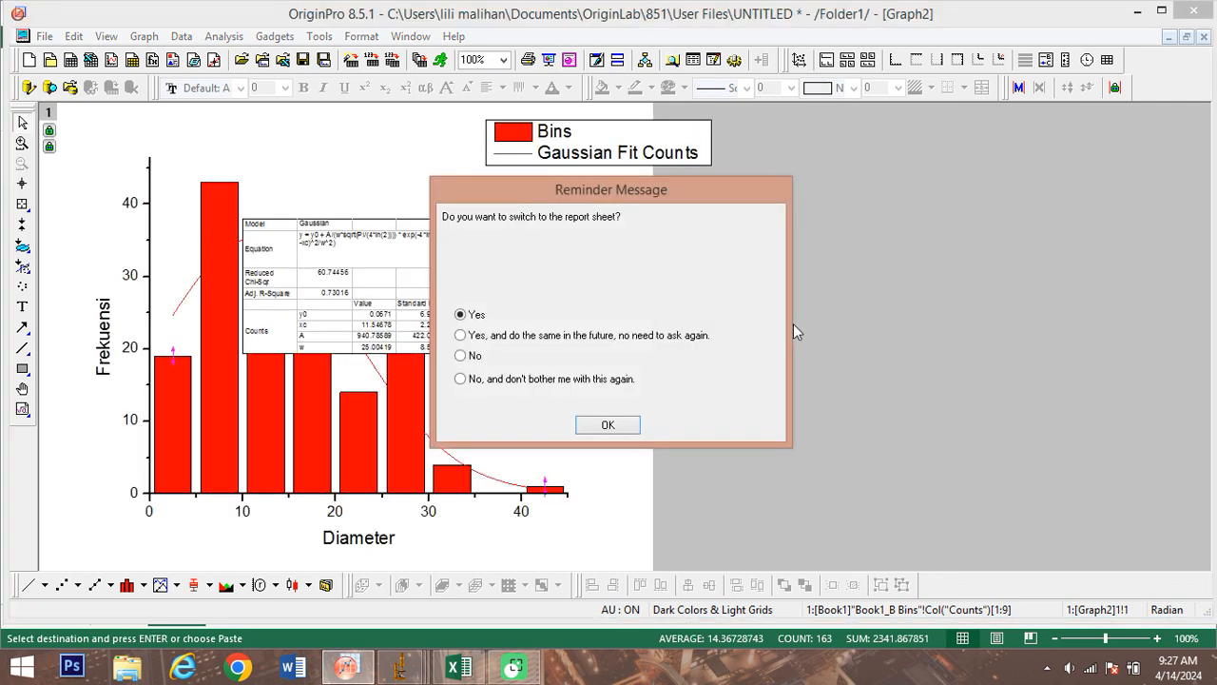
{"action": "left_click", "coordinate": [606, 427]}
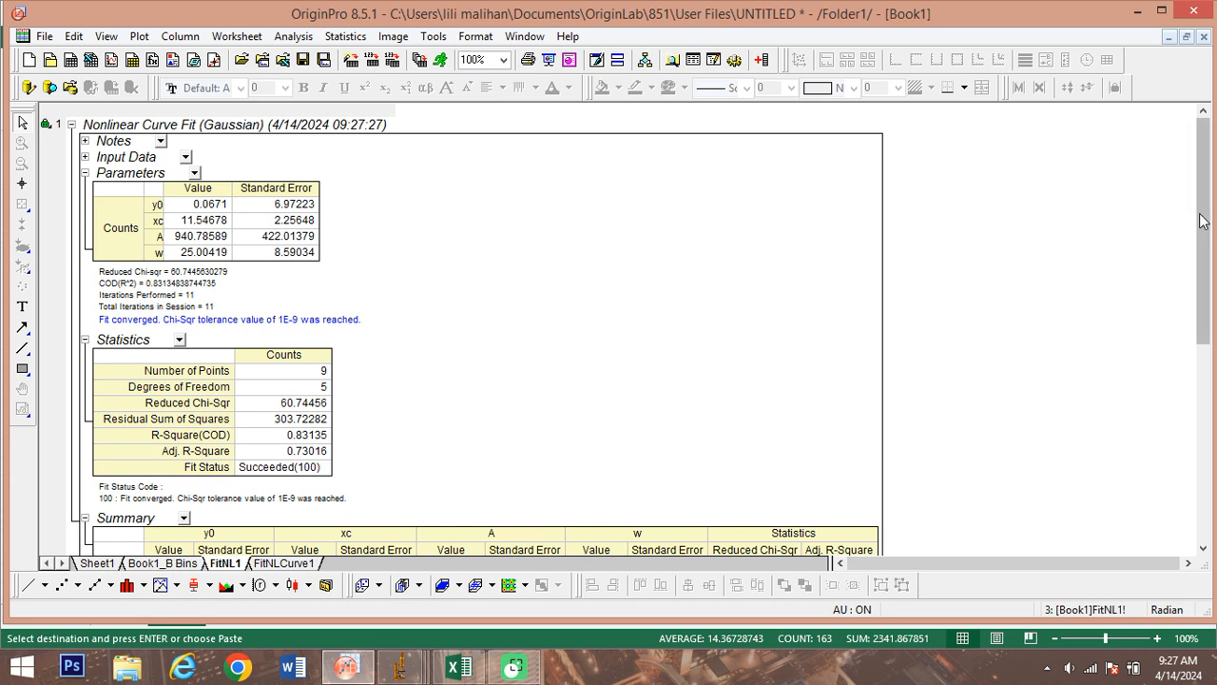
{"action": "scroll", "coordinate": [1204, 233], "scroll_direction": "down", "scroll_amount": 1}
{"action": "mouse_move", "coordinate": [1203, 235]}
{"action": "left_mouse_down"}
{"action": "mouse_move", "coordinate": [1203, 255]}
{"action": "mouse_move", "coordinate": [1203, 241]}
{"action": "left_mouse_up"}
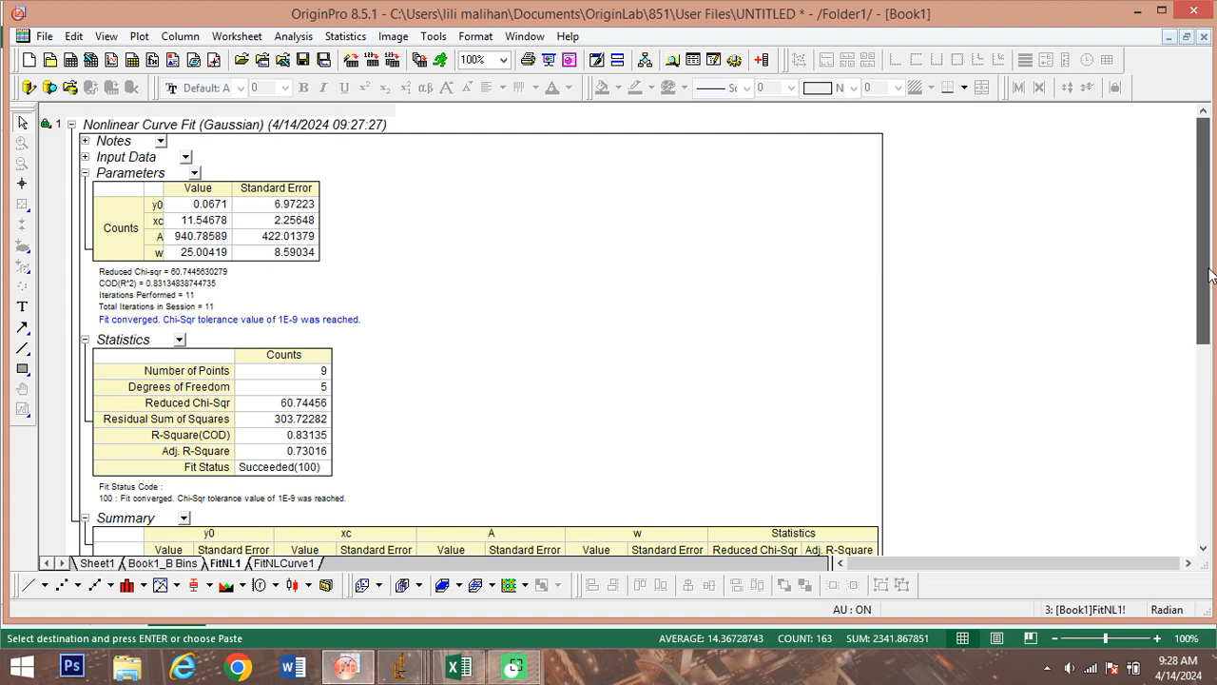
{"action": "left_click_drag", "start_coordinate": [1206, 285], "coordinate": [1208, 340]}
{"action": "left_click_drag", "start_coordinate": [1205, 371], "coordinate": [1170, 250]}
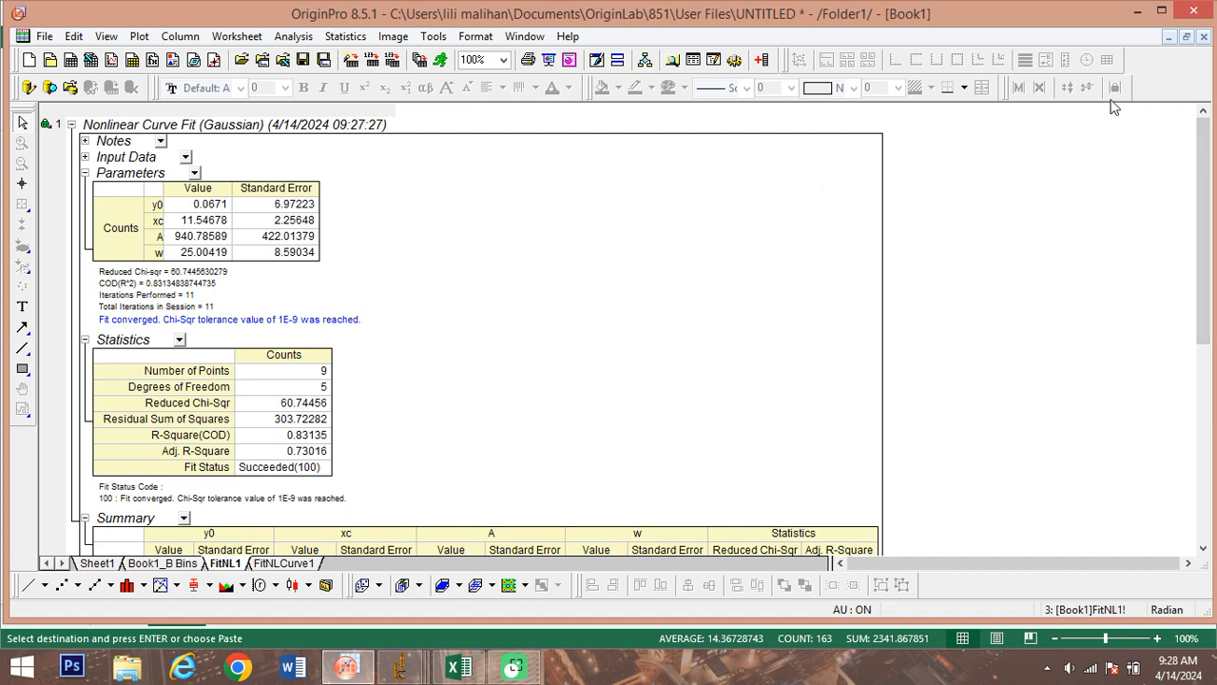
Return to the column chart in a maximized window and arrange the fit results table and legend above the shorter bars, with the legend over the table.
{"action": "left_click", "coordinate": [1169, 38]}
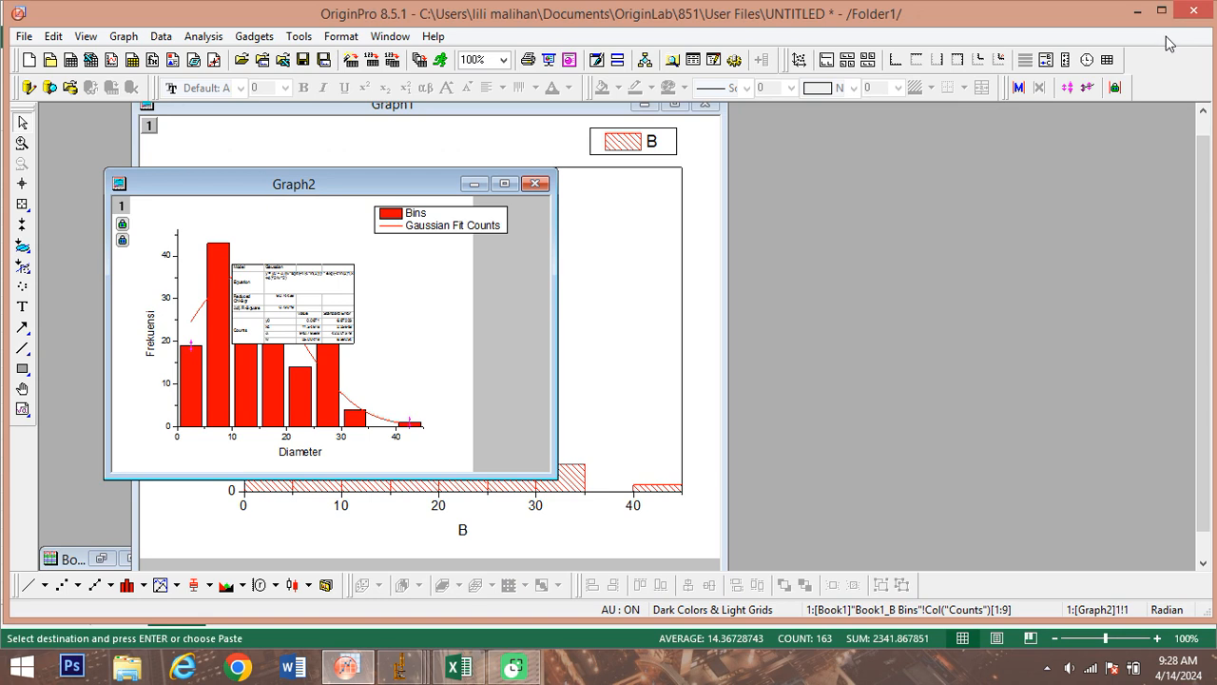
{"action": "left_click_drag", "start_coordinate": [304, 312], "coordinate": [417, 290]}
{"action": "left_click", "coordinate": [505, 186]}
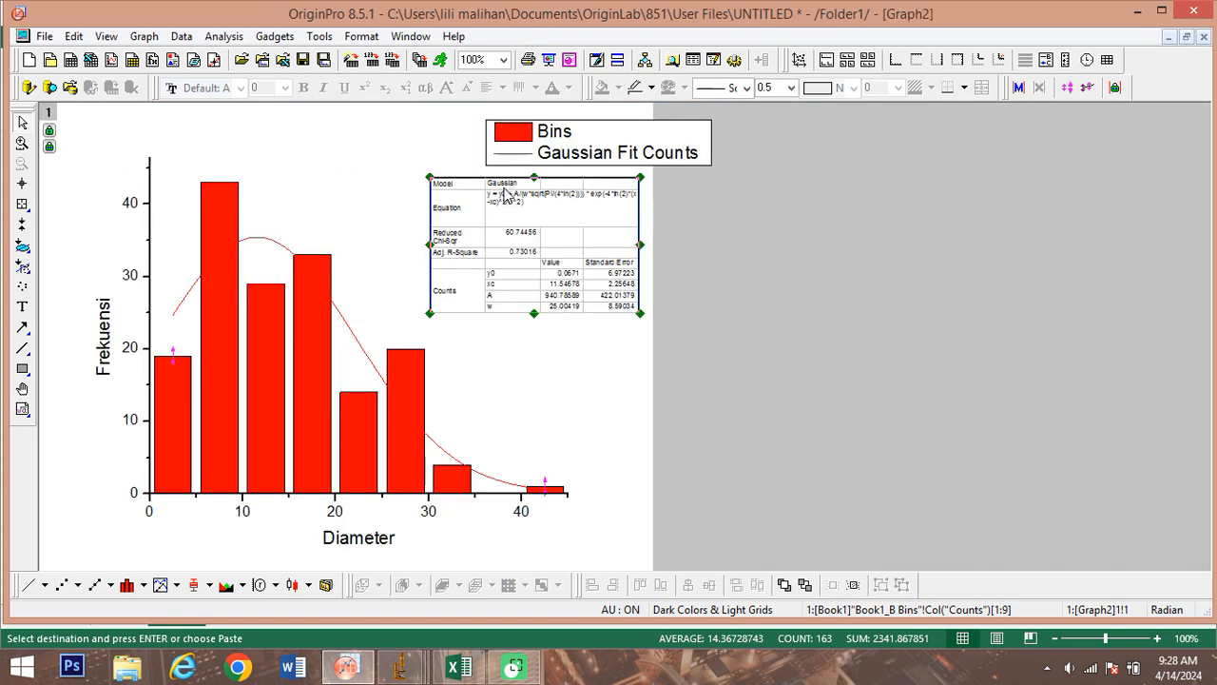
{"action": "left_click_drag", "start_coordinate": [491, 252], "coordinate": [432, 251]}
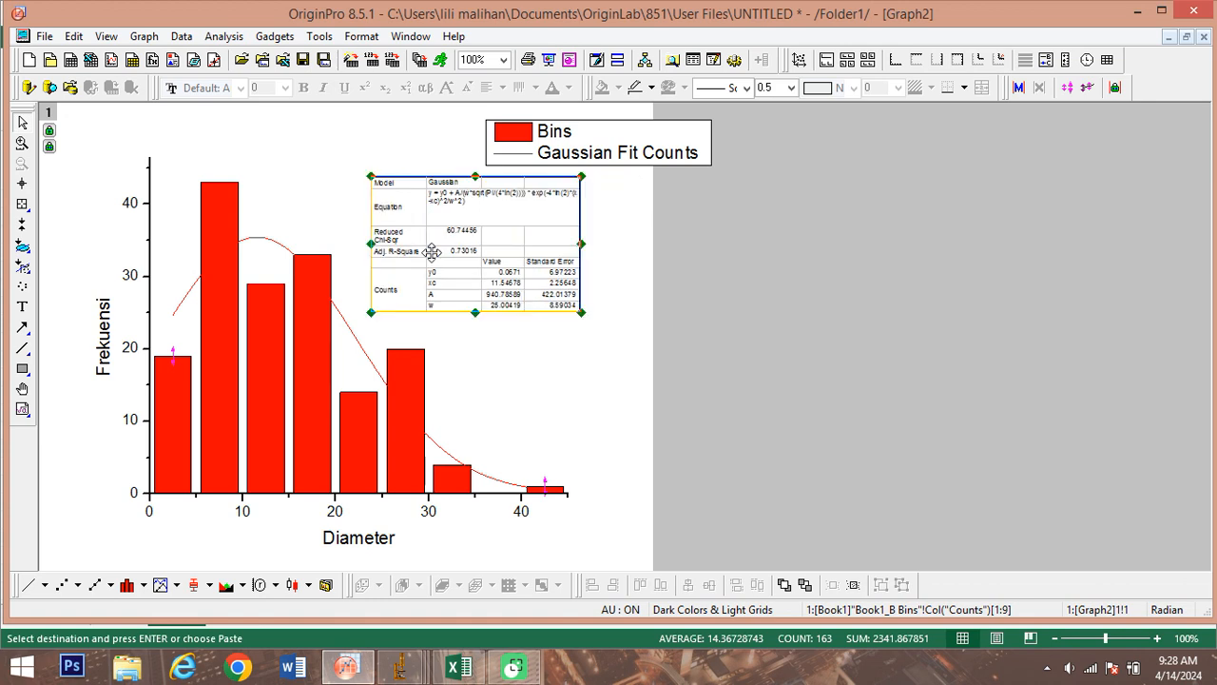
{"action": "left_click_drag", "start_coordinate": [593, 143], "coordinate": [474, 142]}
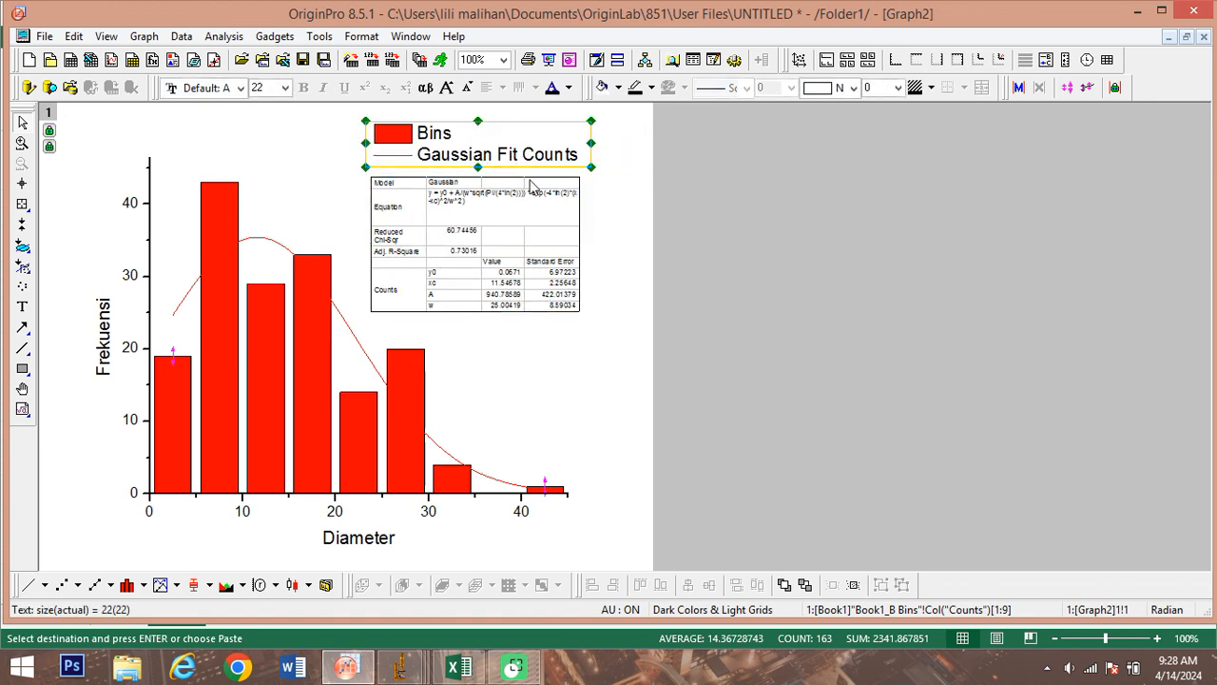